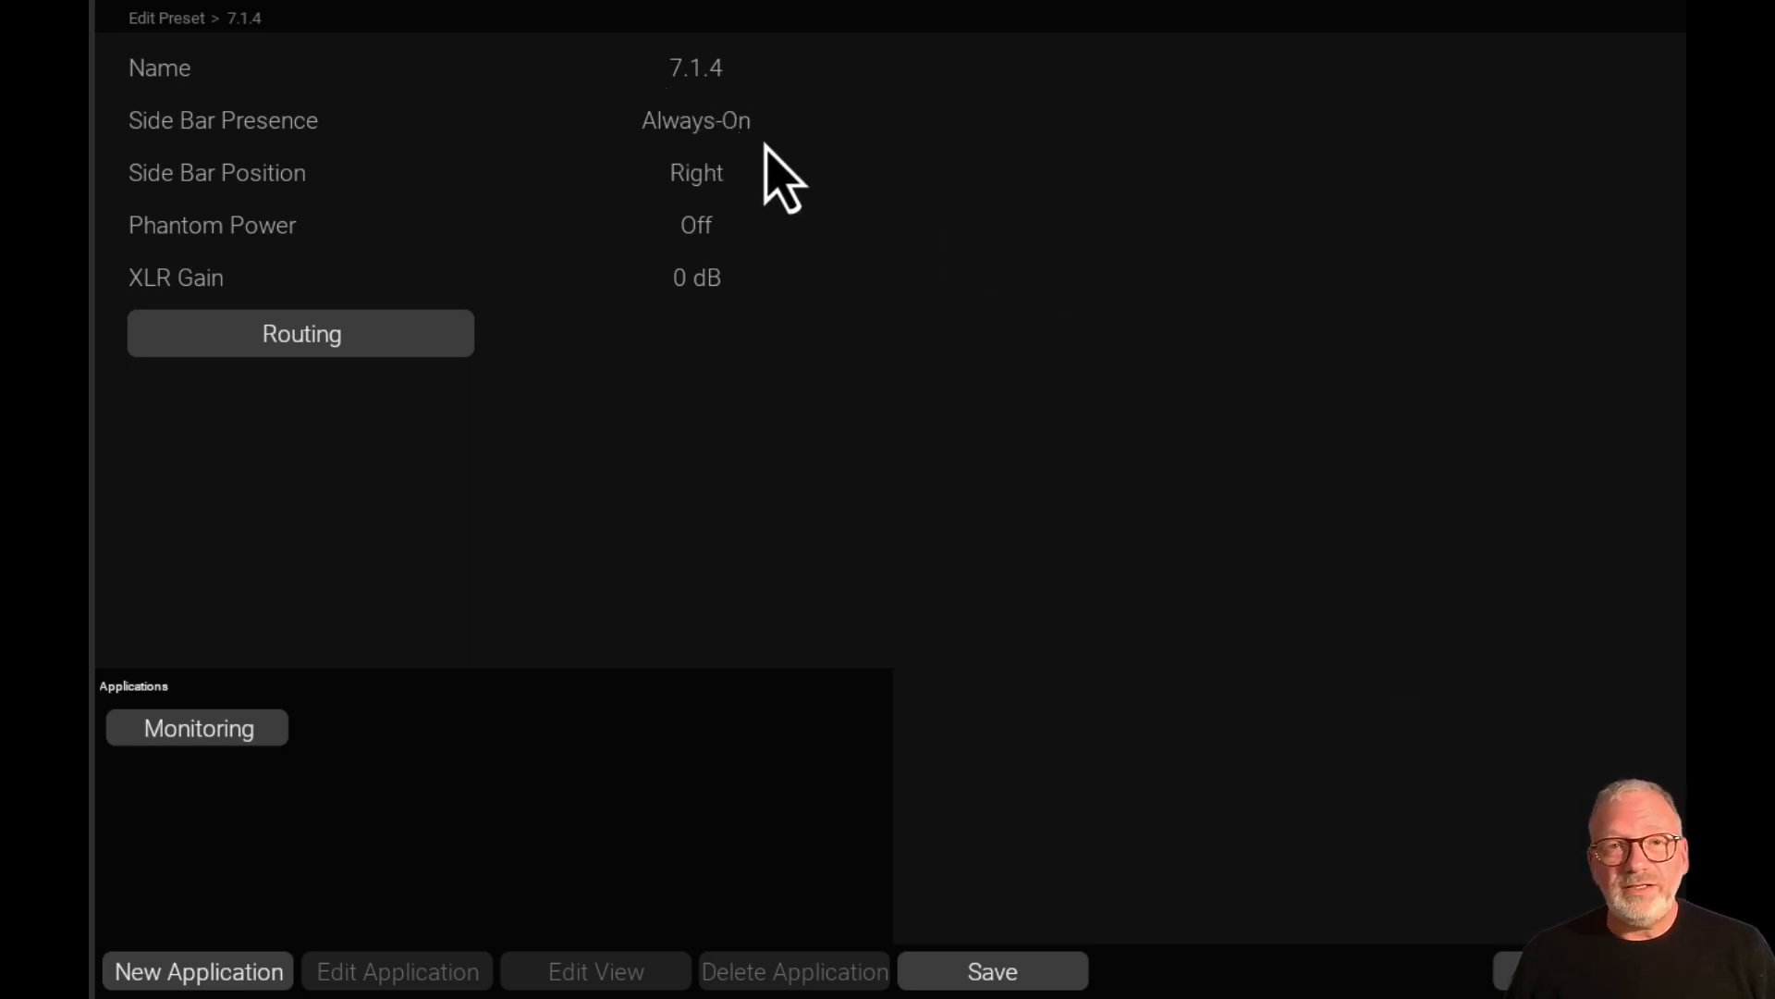
- Add a Metering application with Immersive channel mode, 7.1.4 format, TP60 scale and EBU R128 loudness type
click(251, 732)
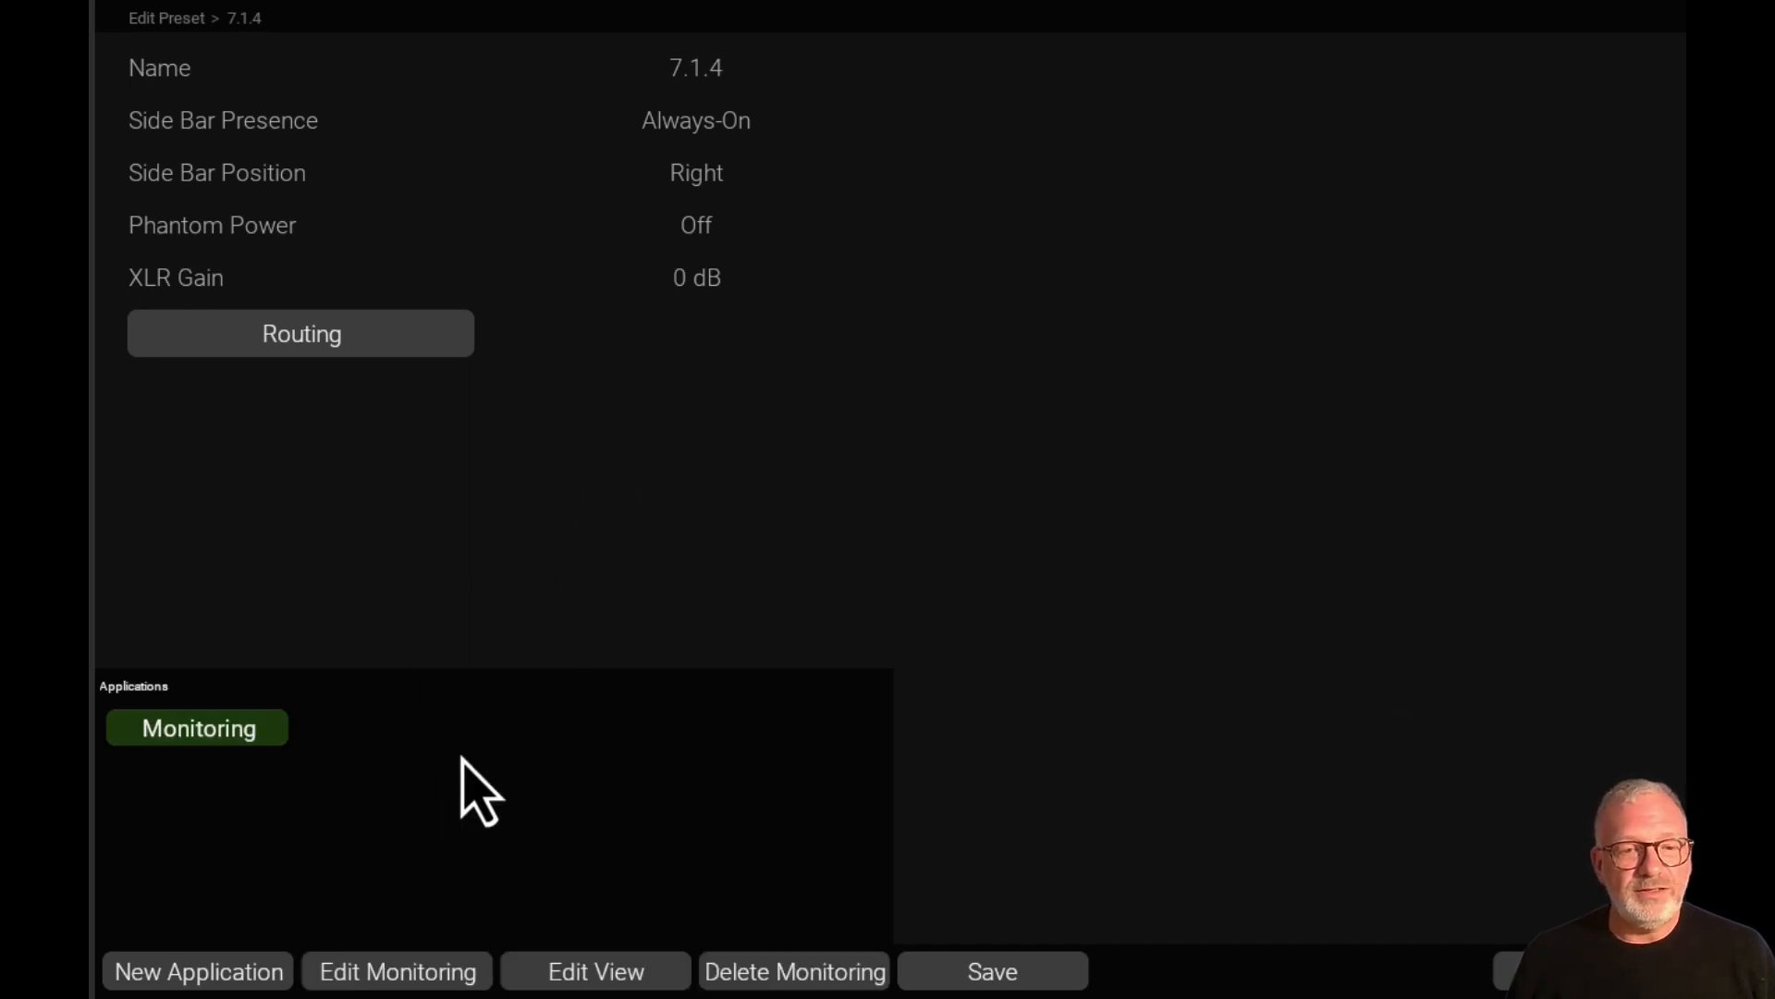
click(242, 980)
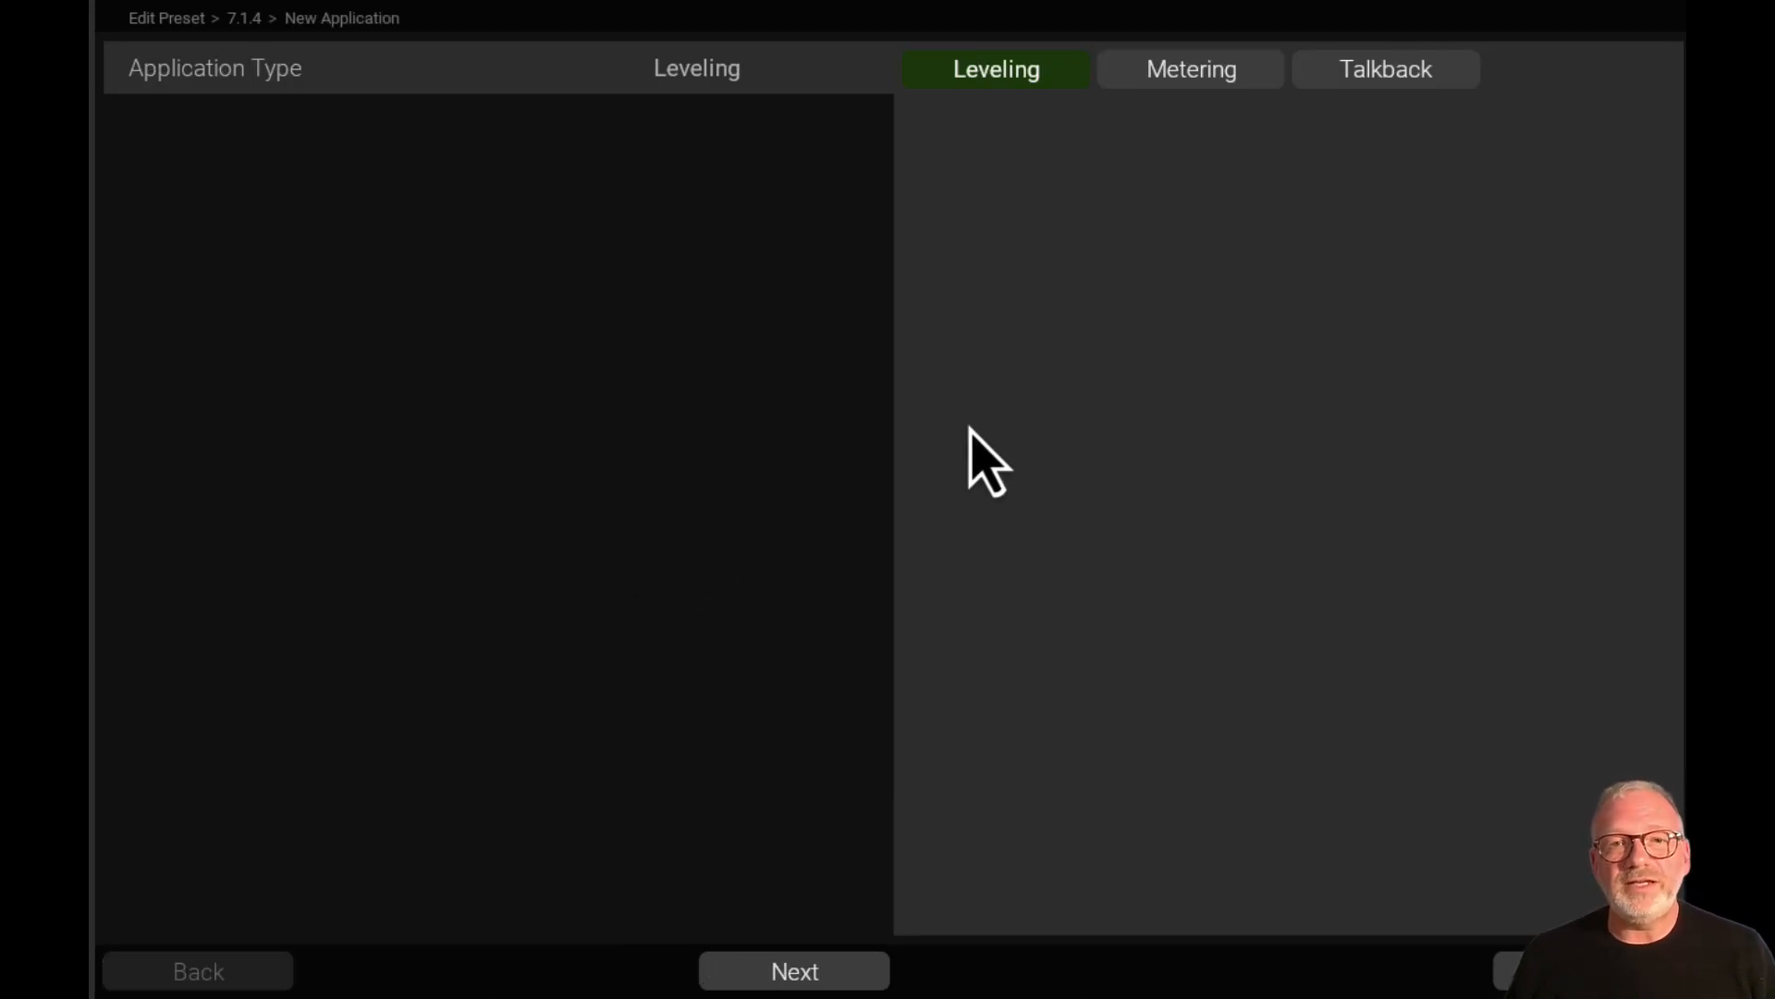
click(1221, 79)
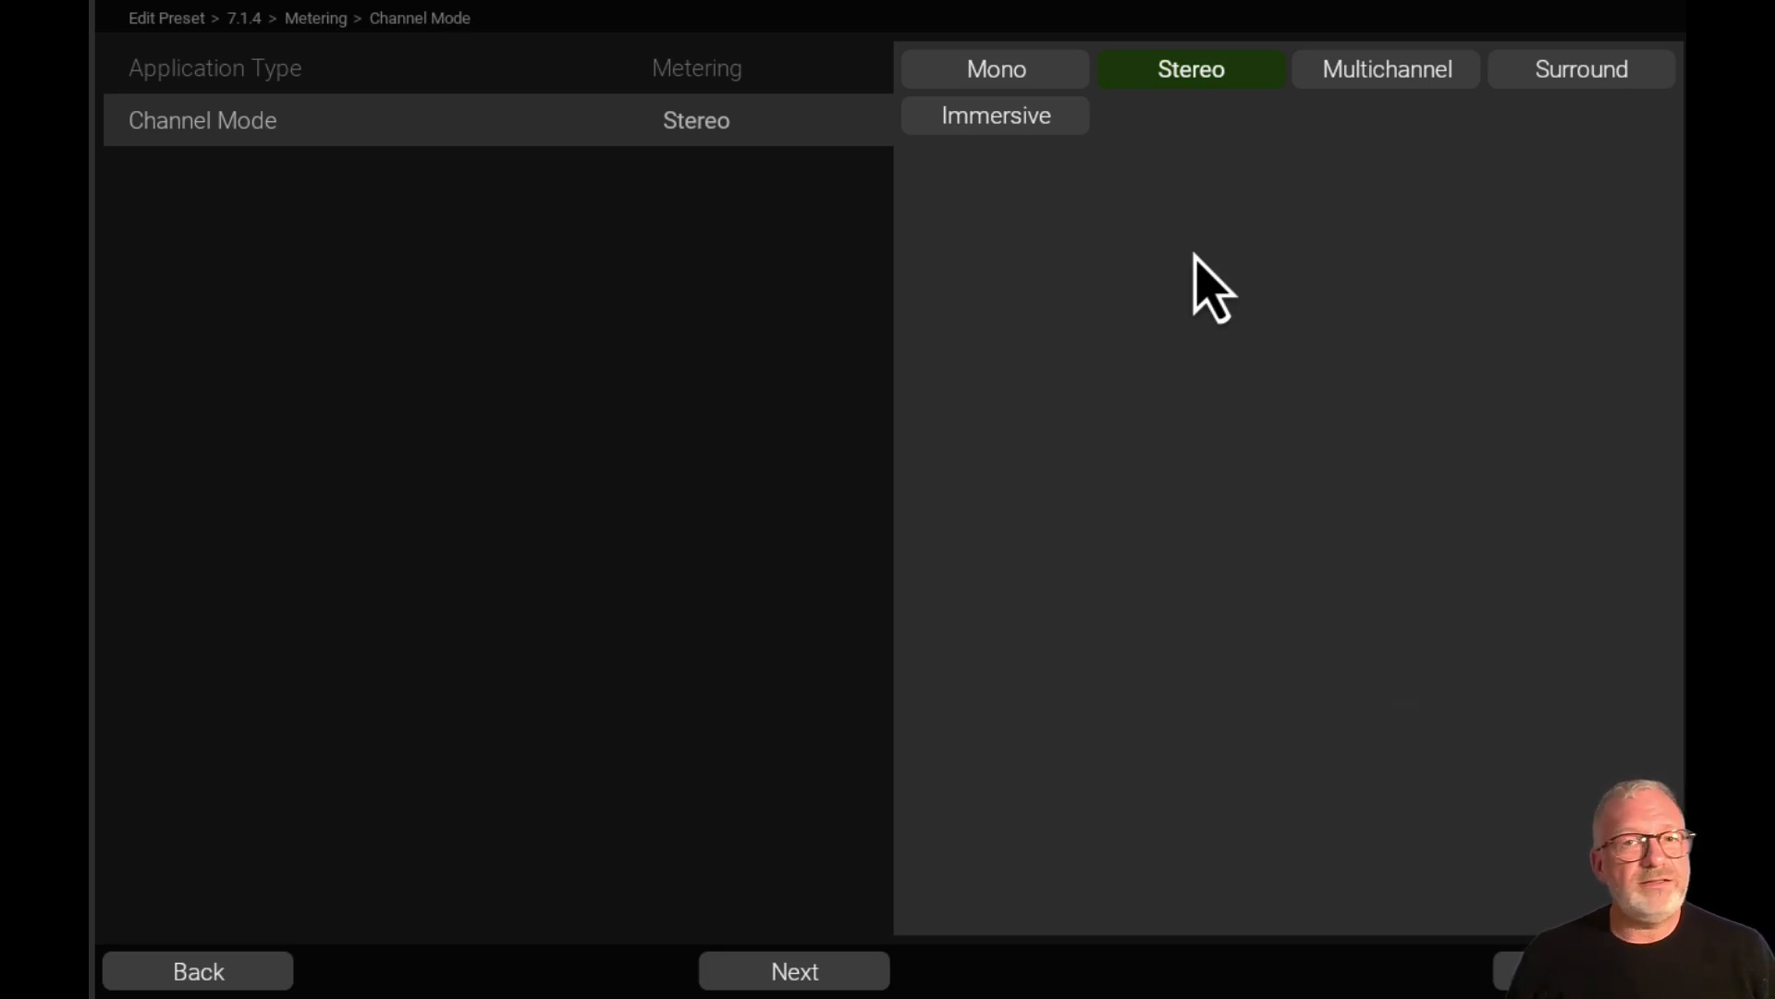
click(978, 130)
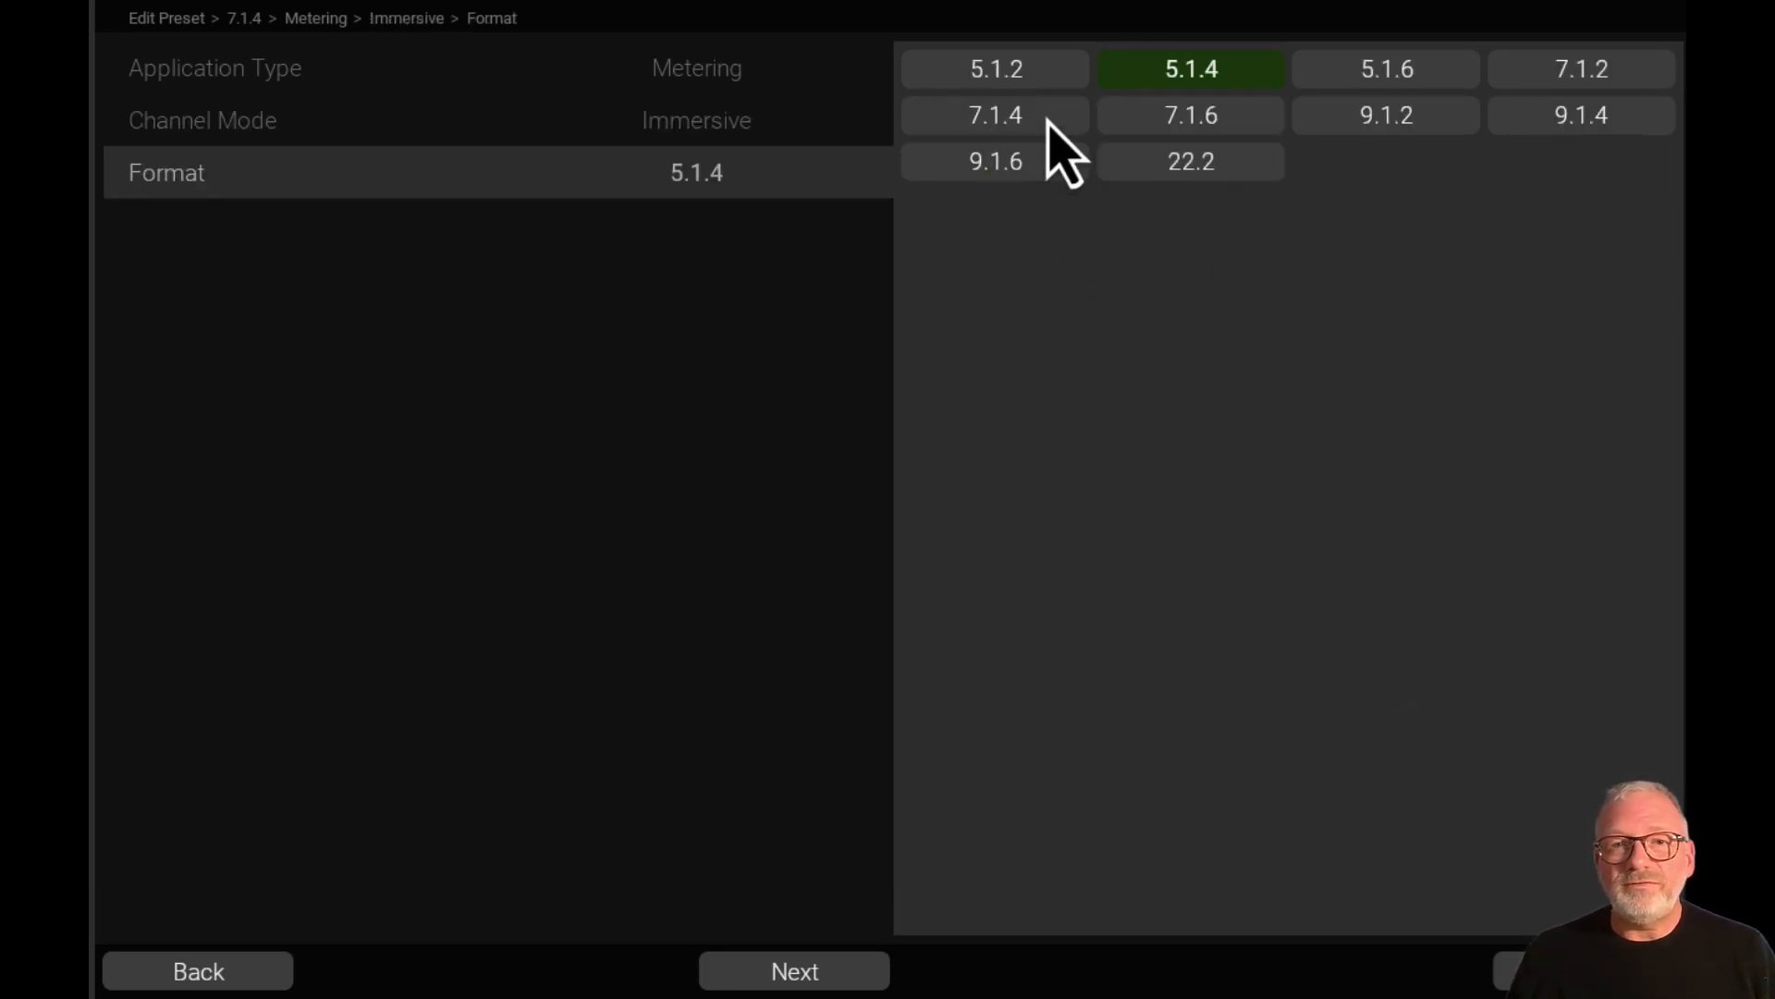
click(1045, 125)
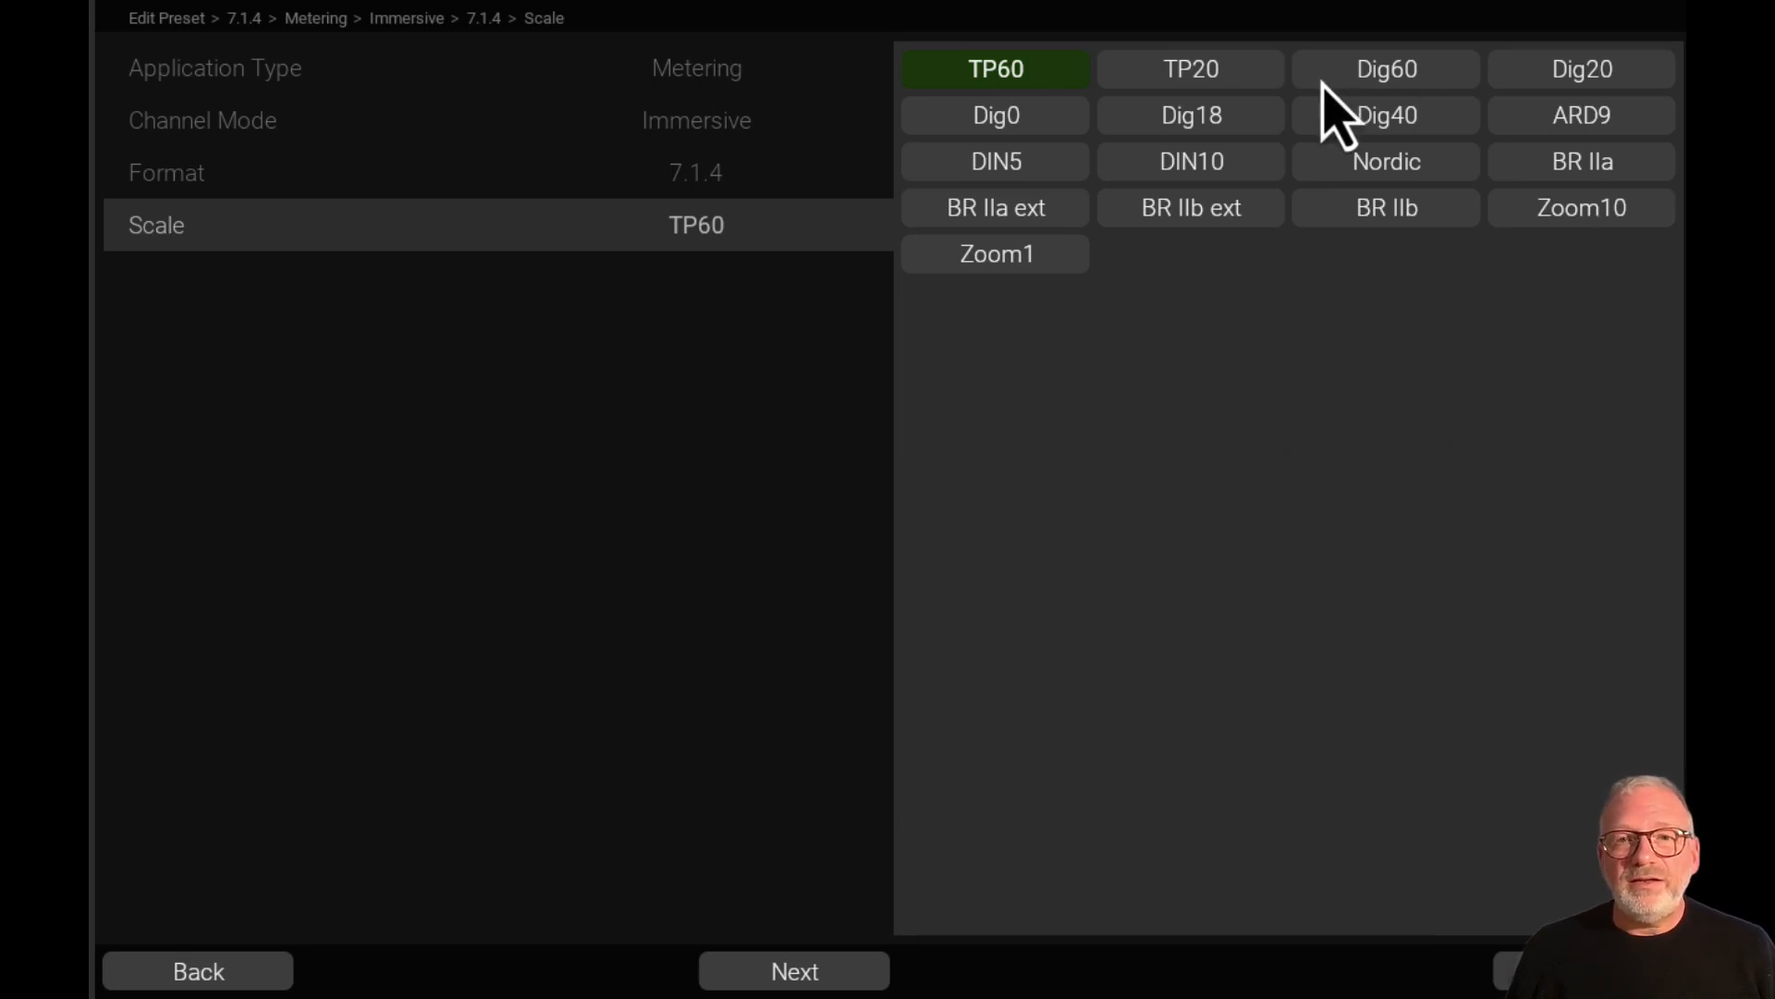
click(1025, 83)
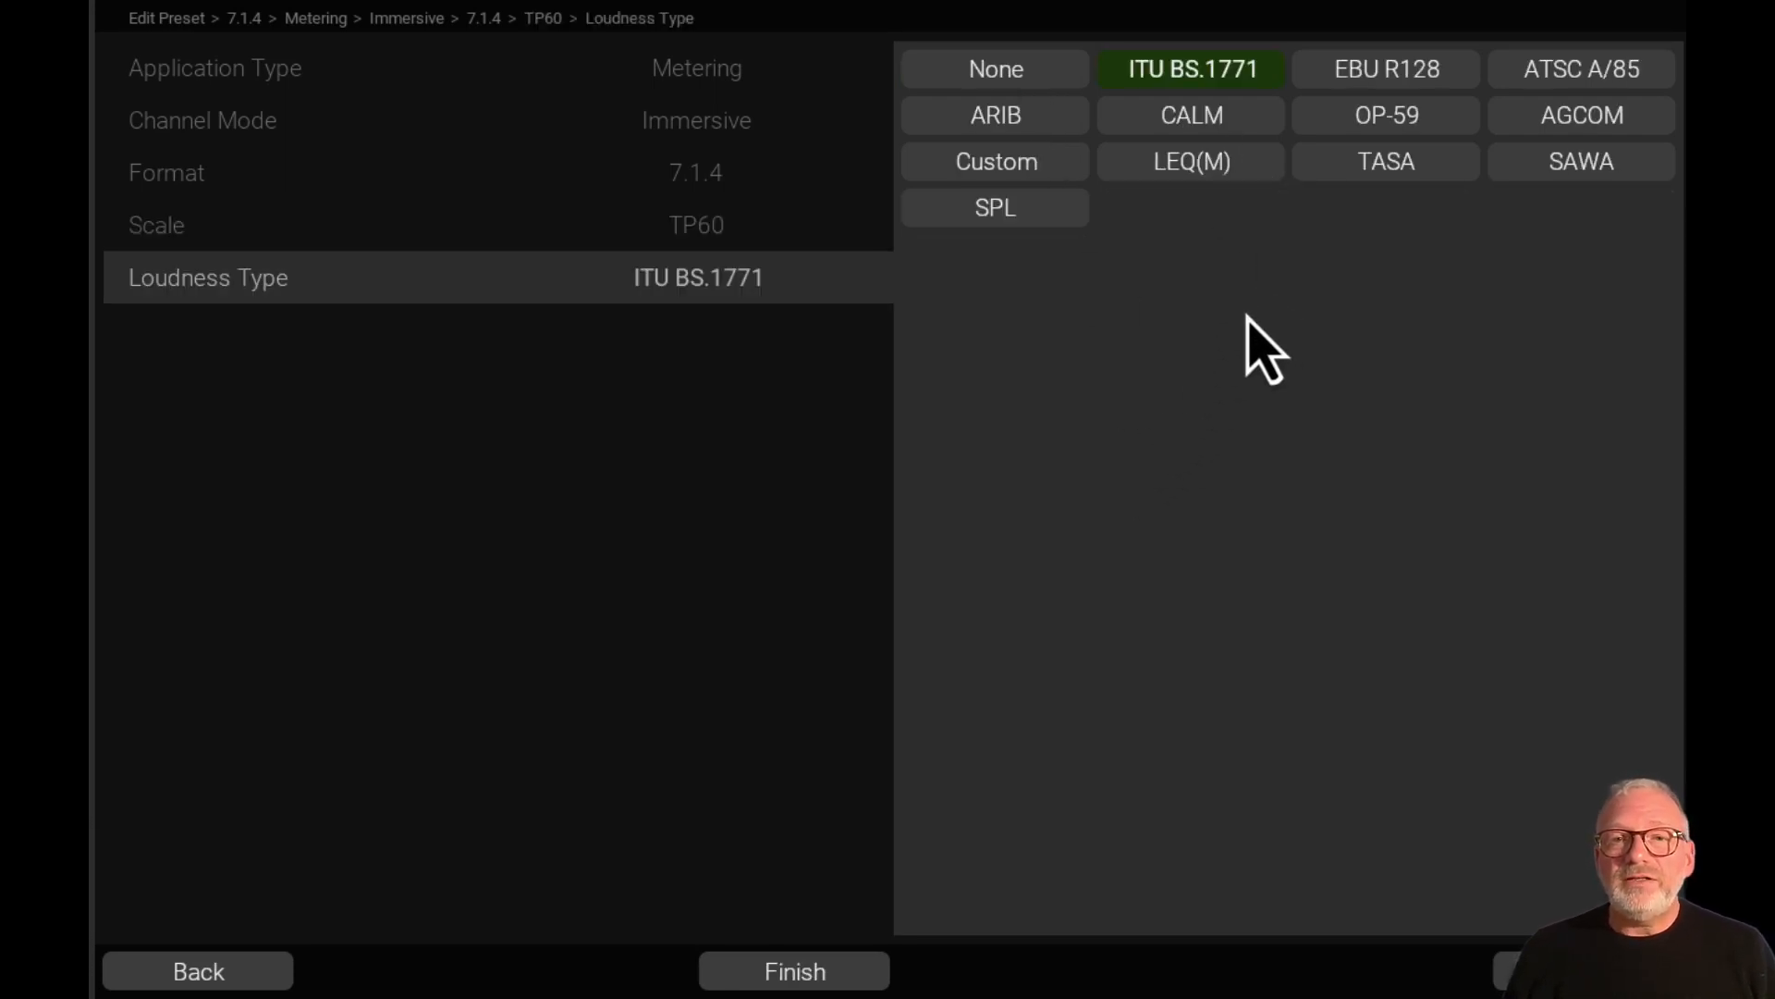
click(1239, 119)
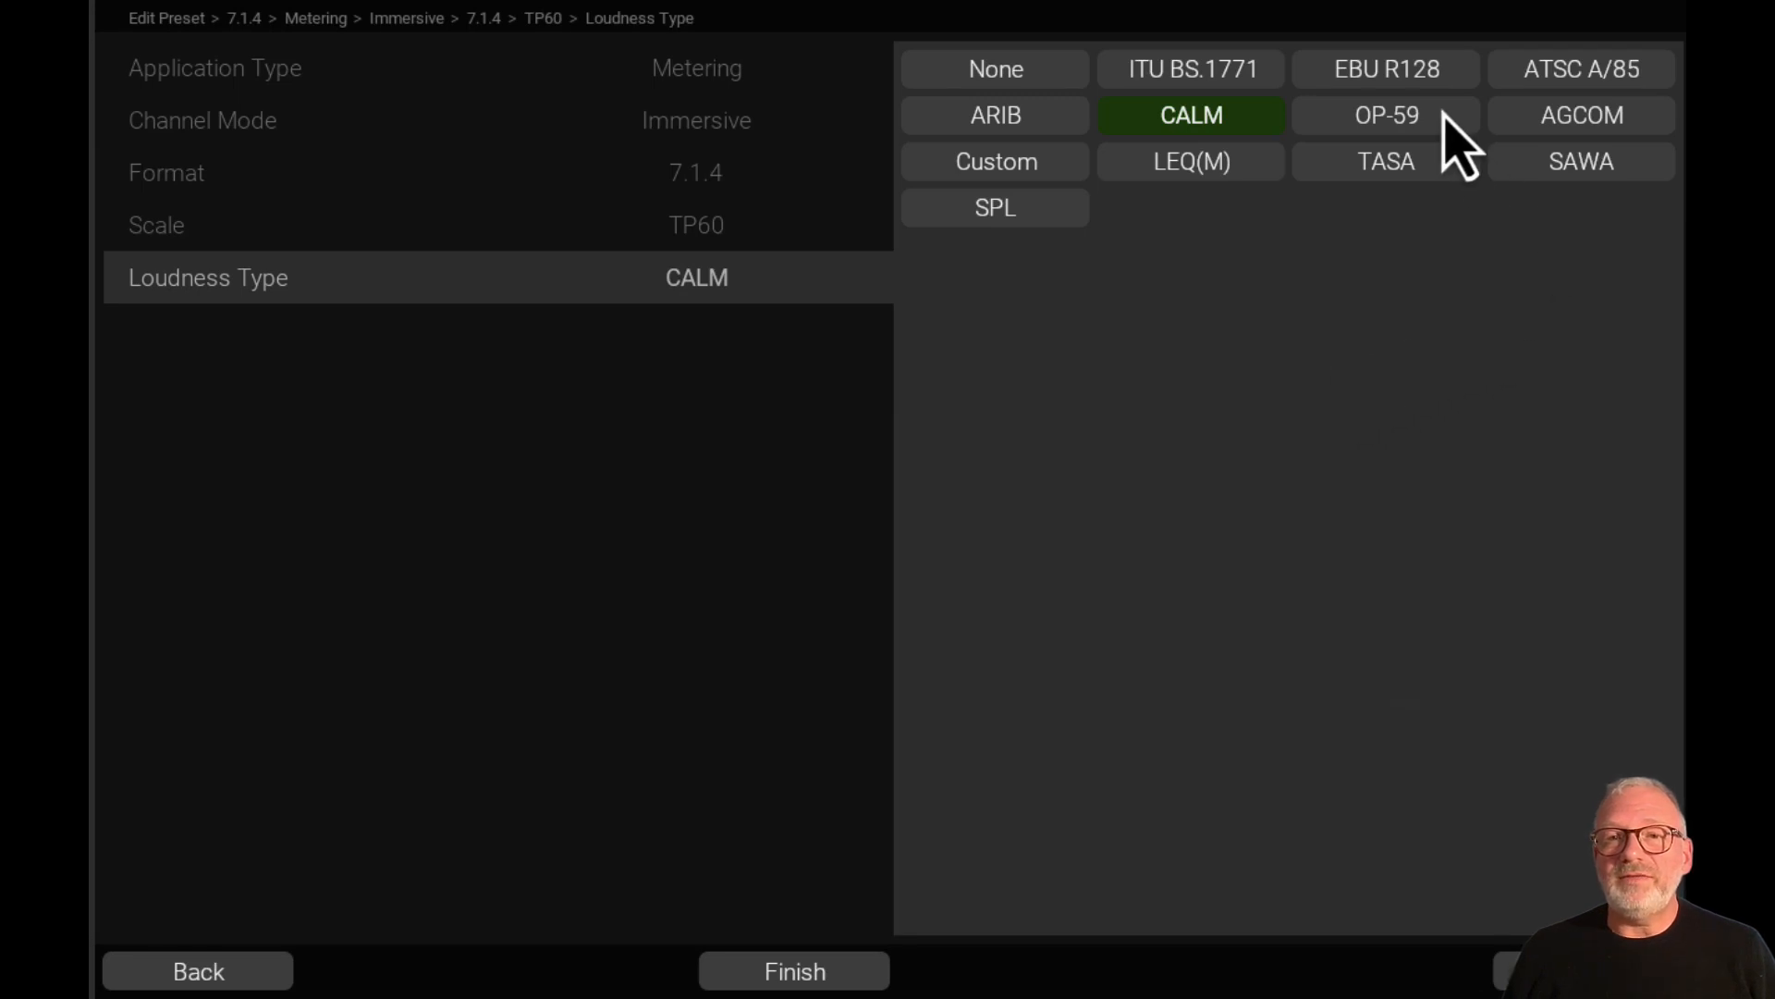
click(1447, 74)
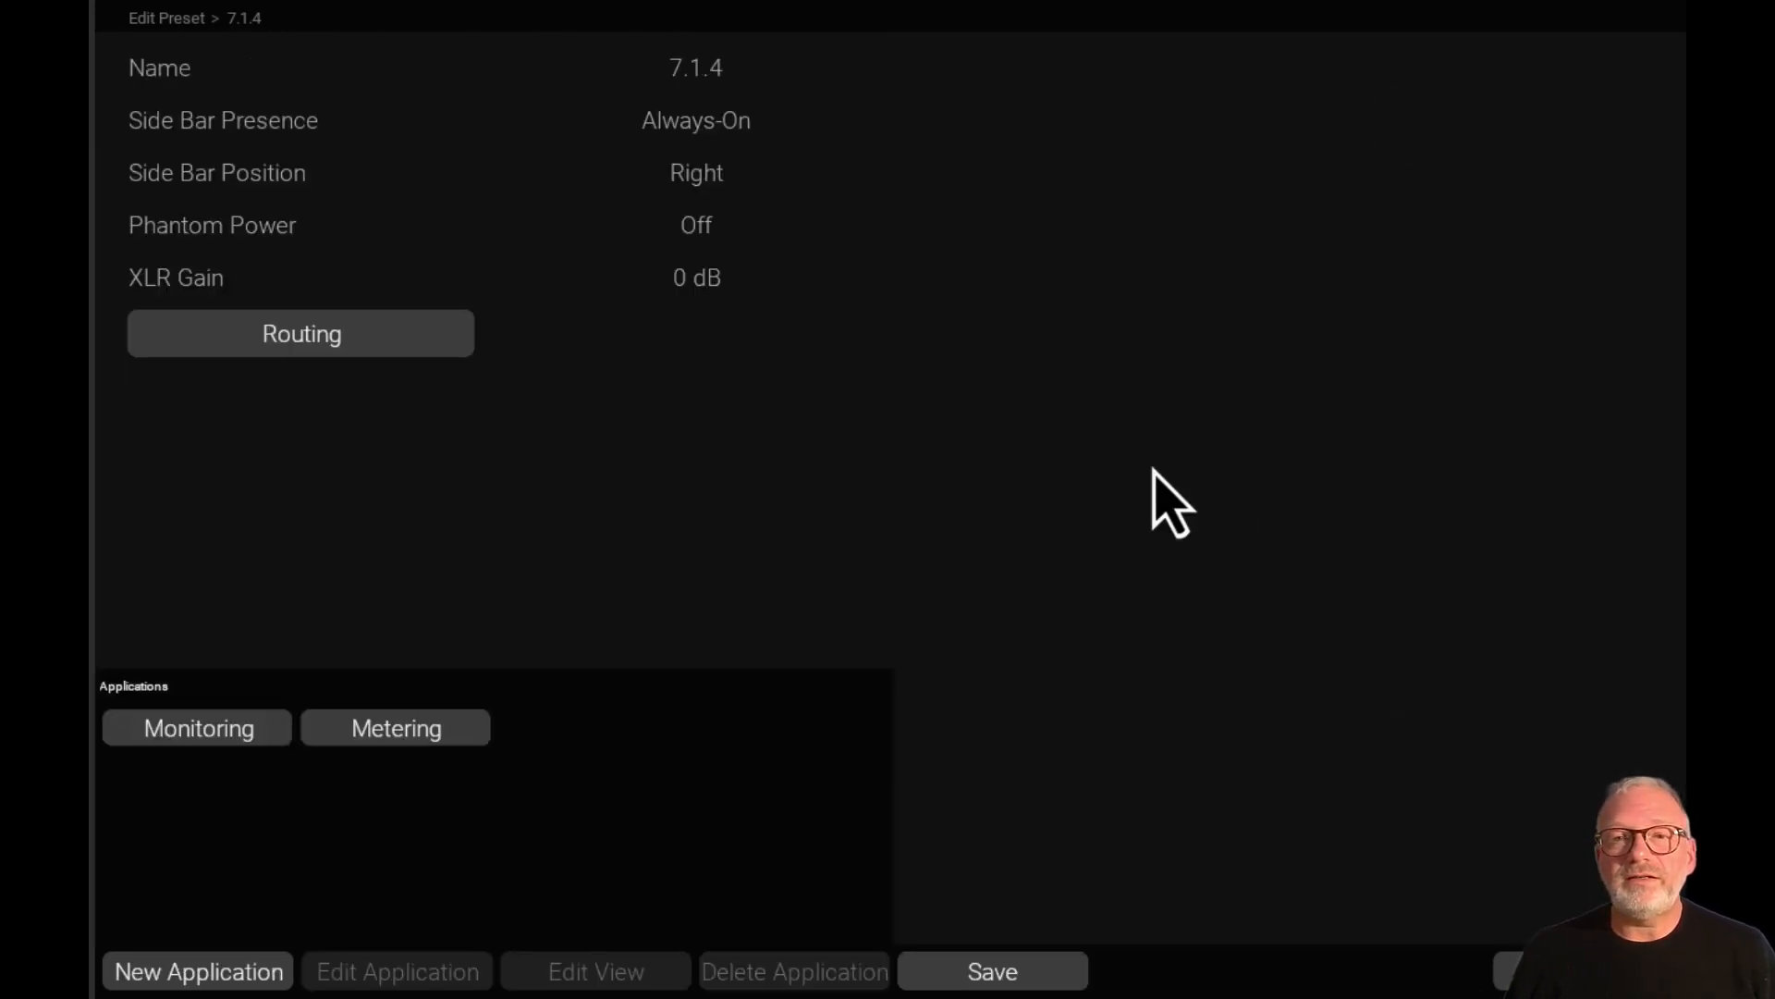
- Add a second Metering application with Stereo channel mode, Moving Coil metering mode, BR IIa scale and EBU R128 loudness type
click(395, 730)
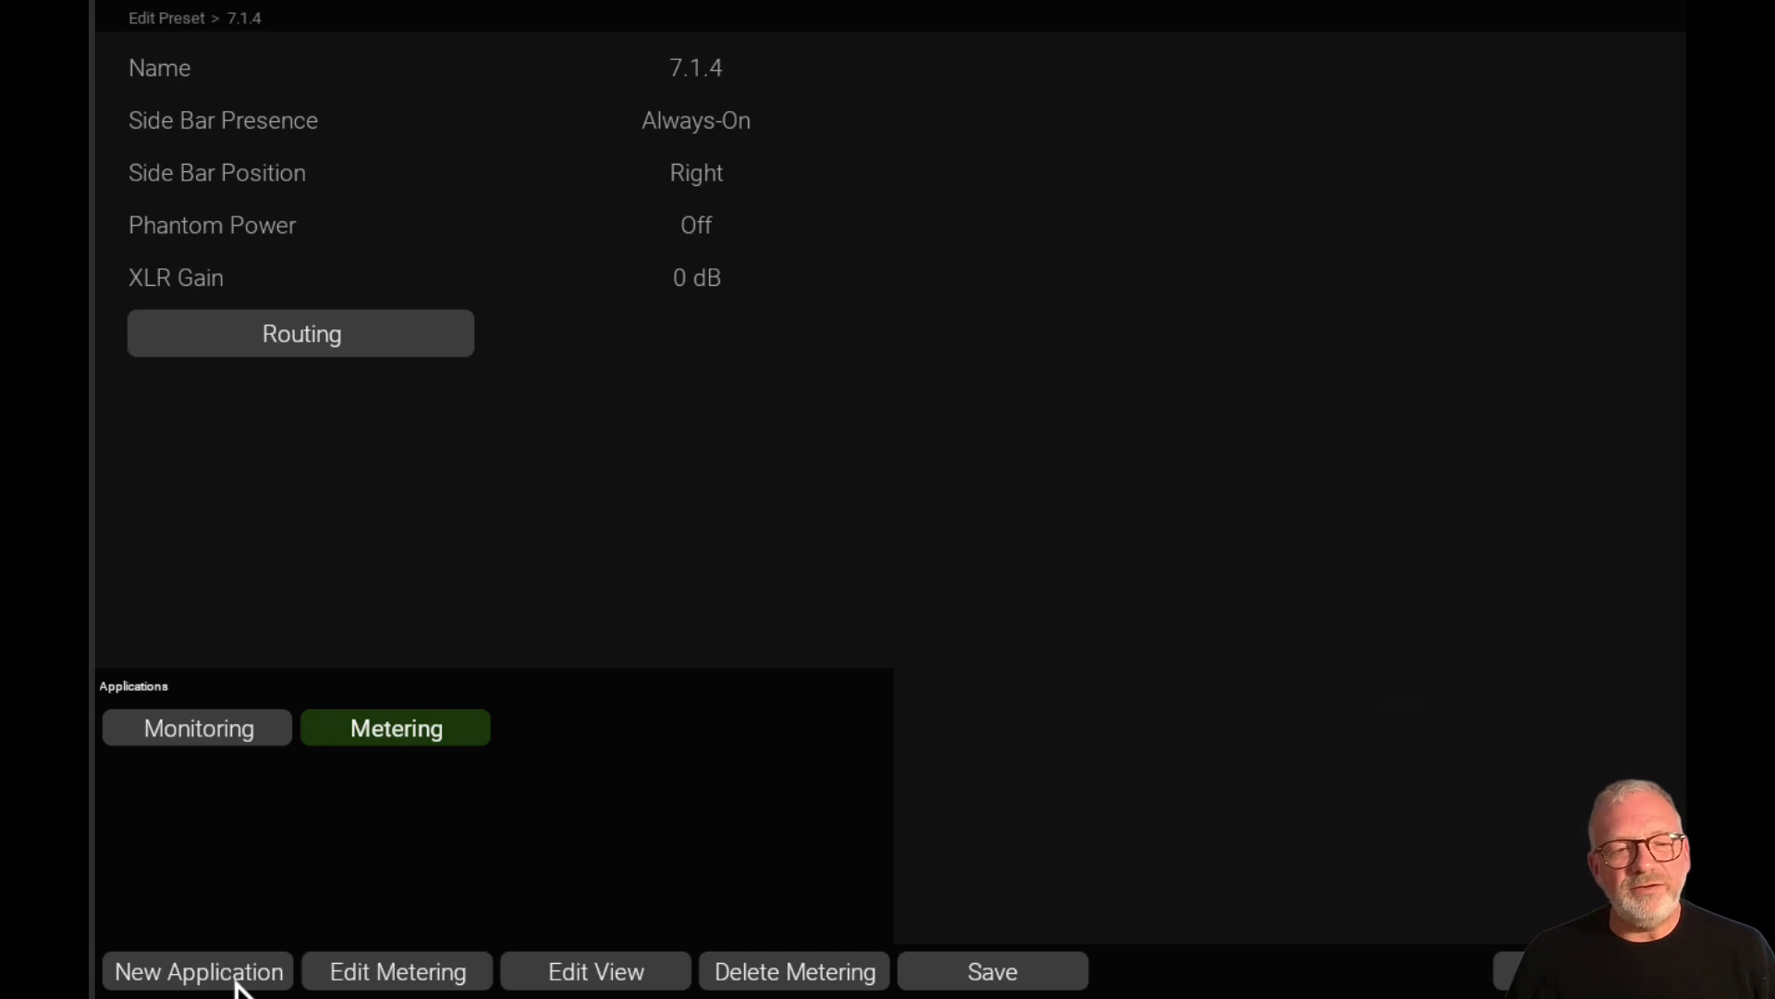
click(198, 971)
click(1189, 72)
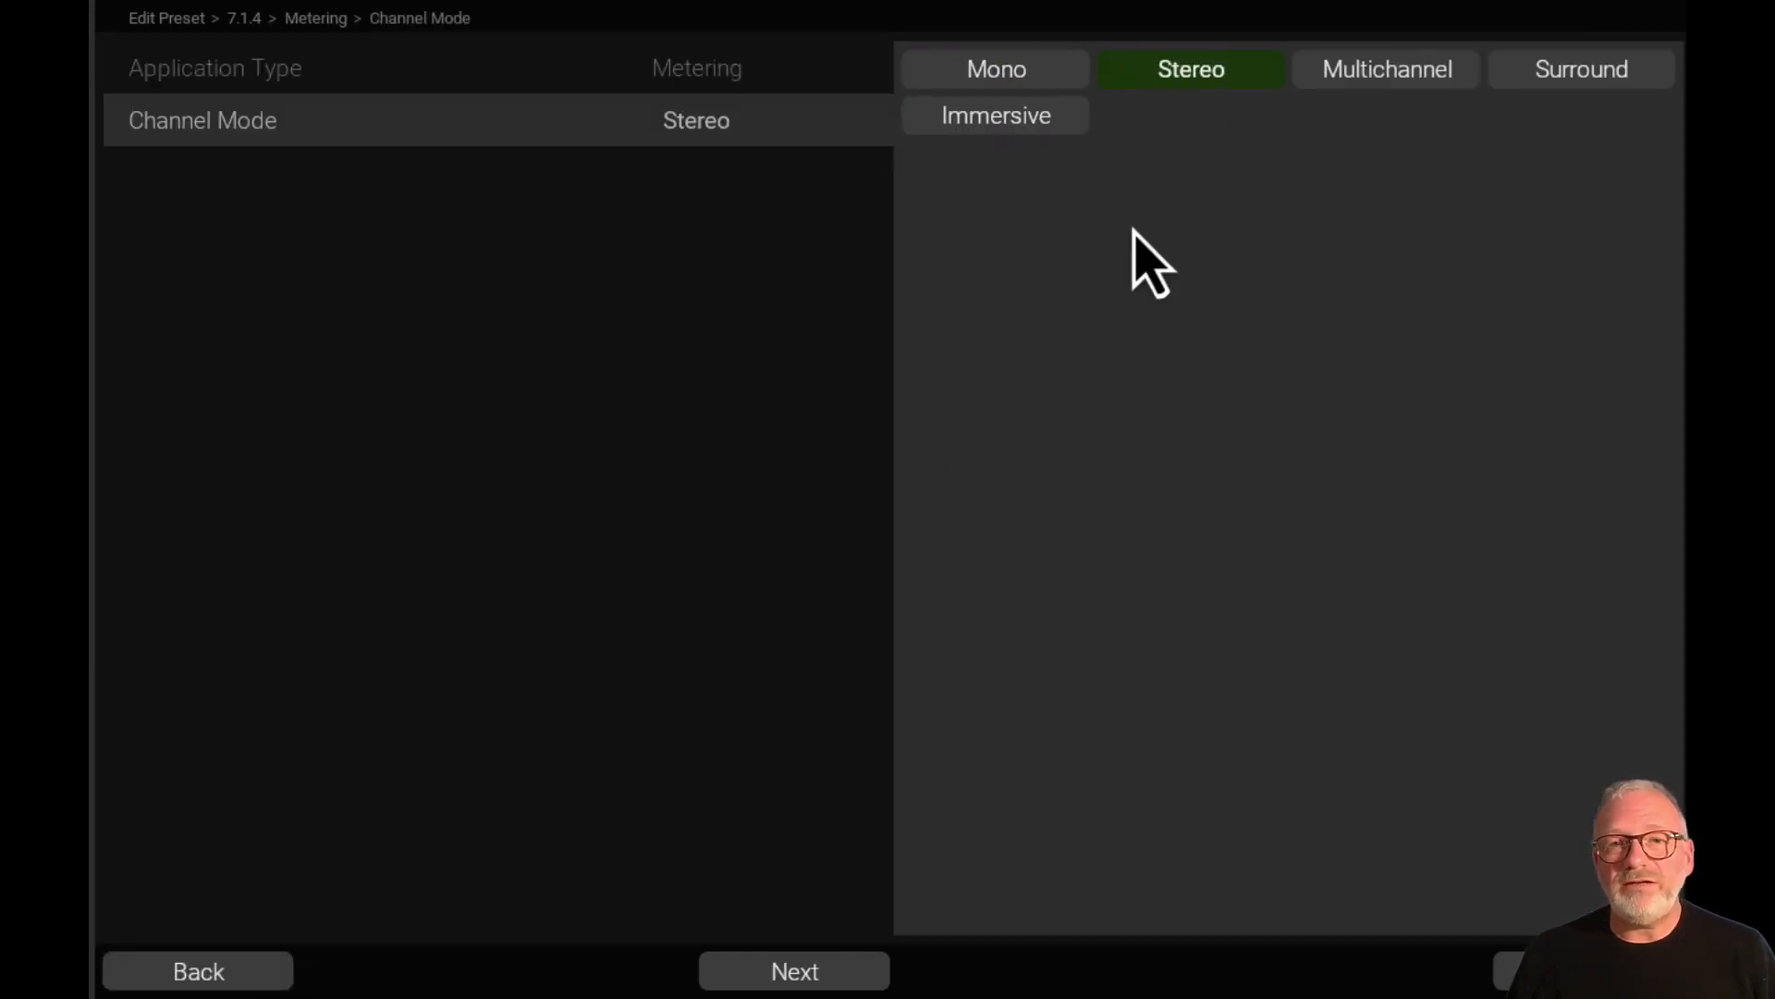
click(1204, 78)
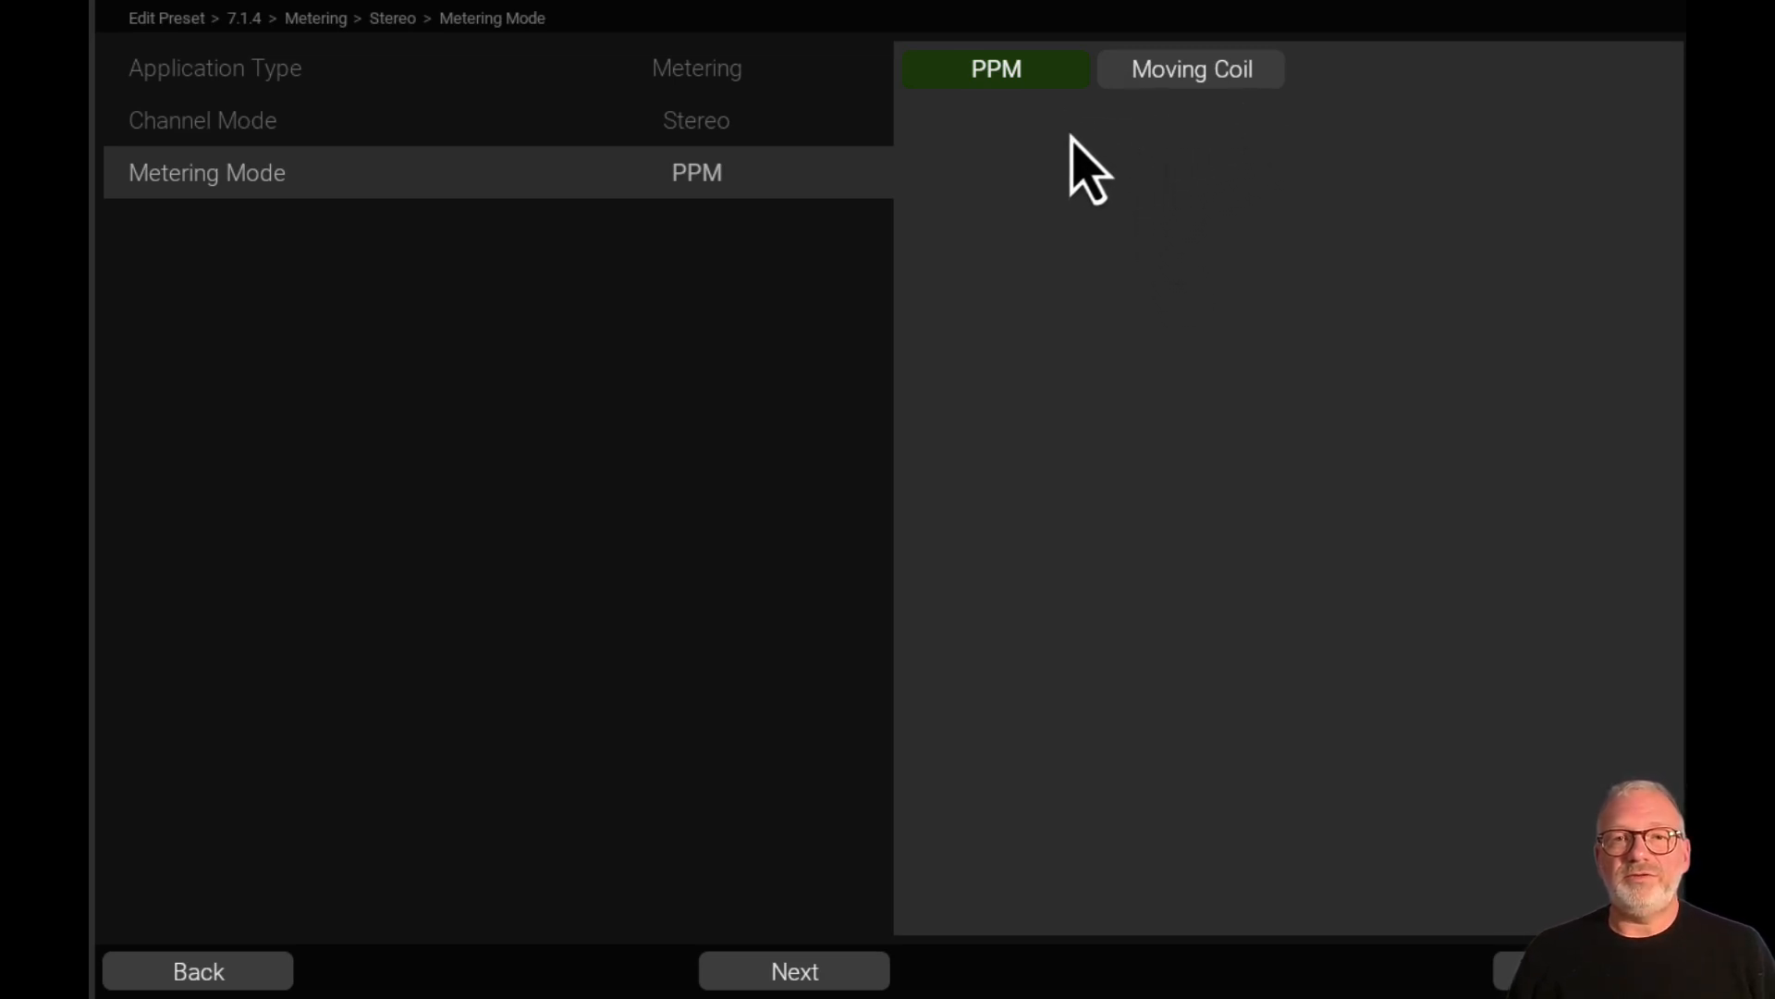
click(1186, 81)
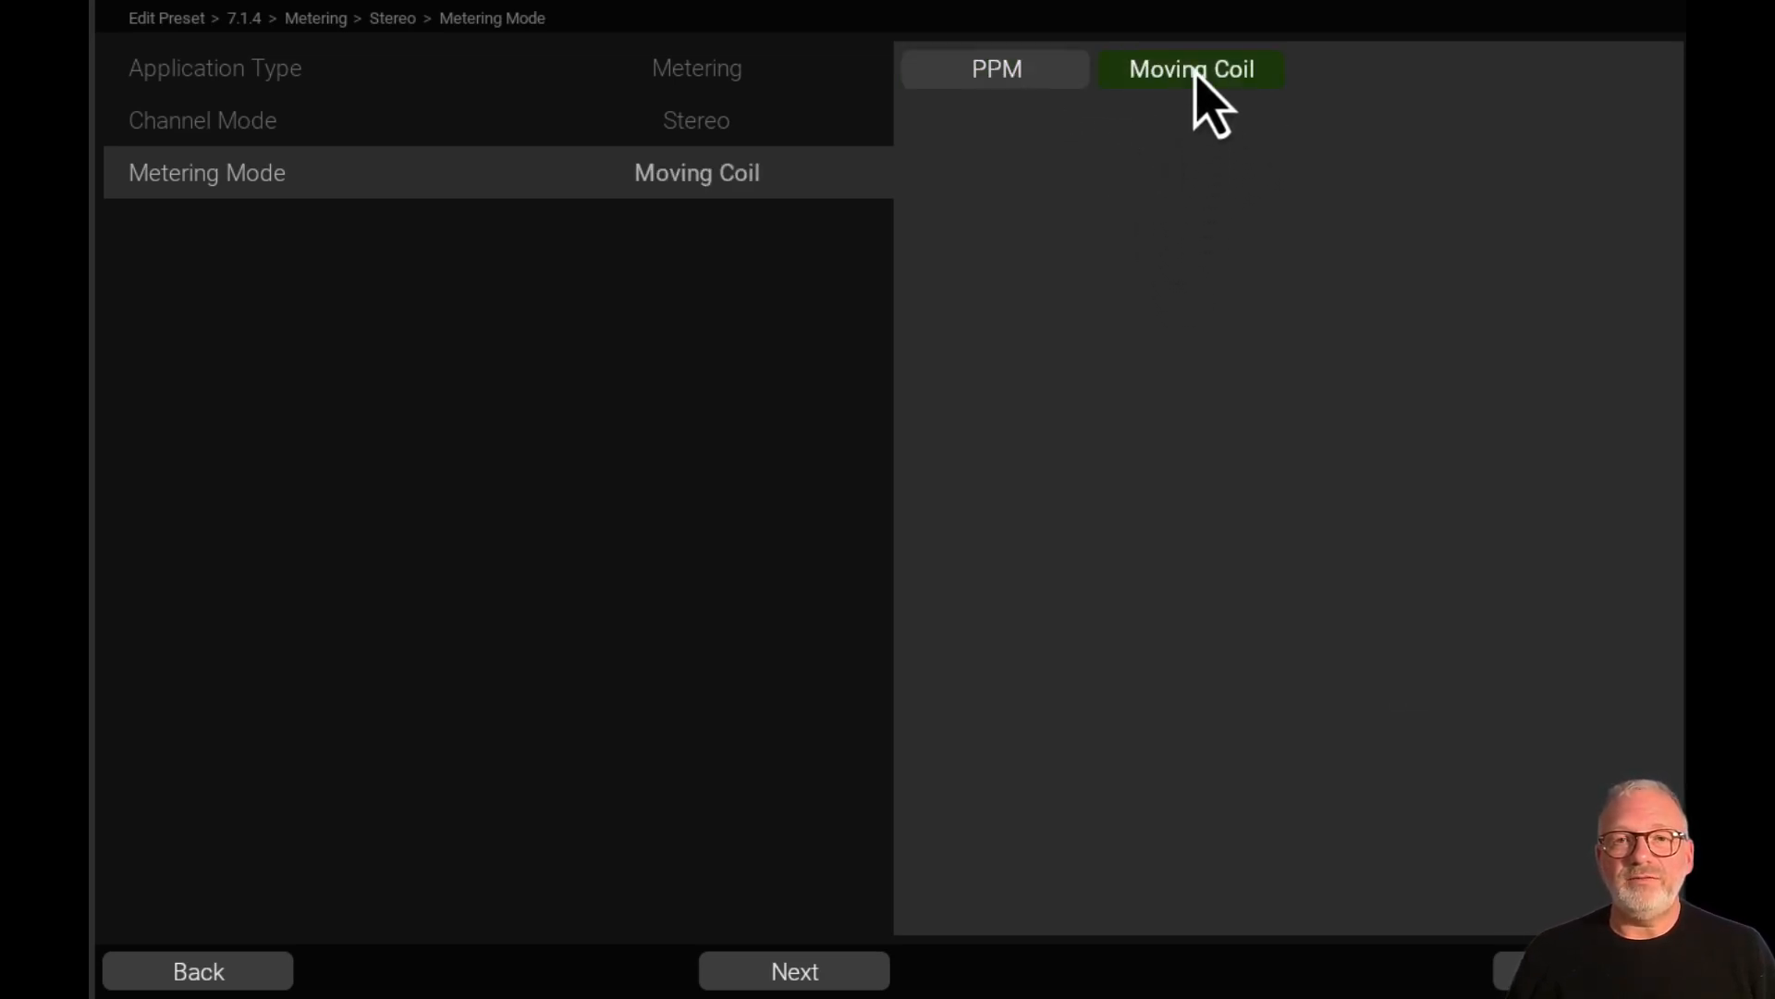
click(1198, 83)
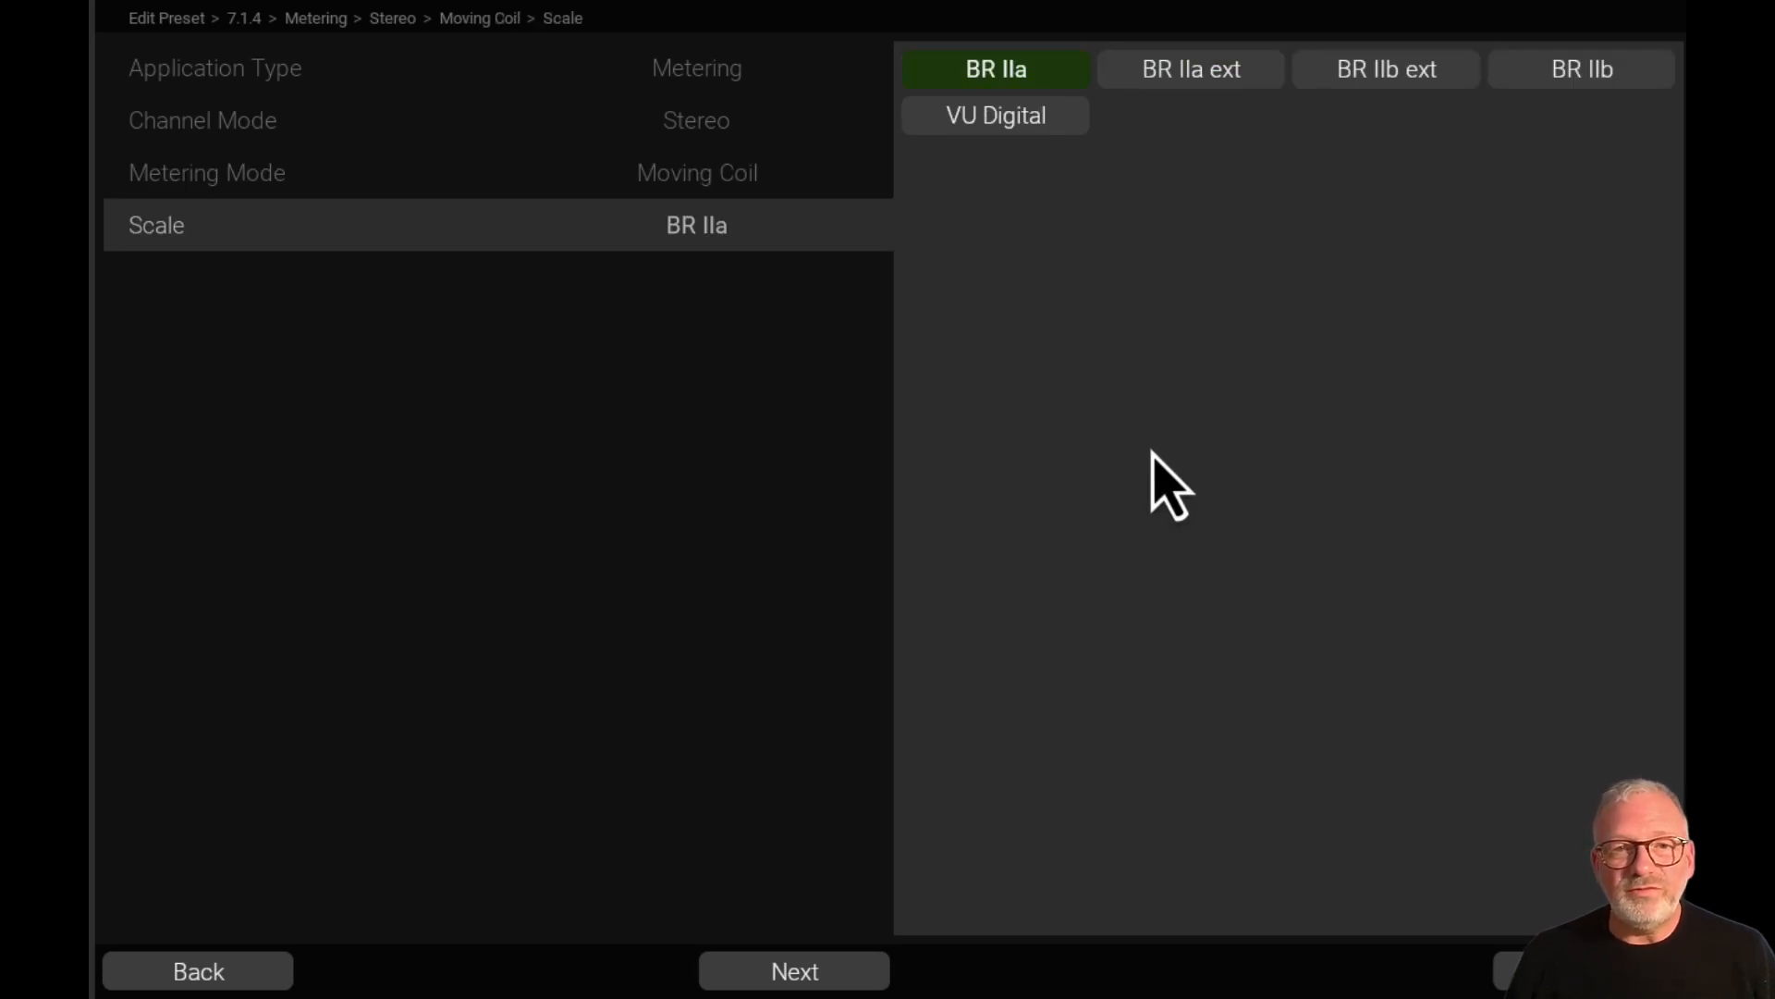
click(849, 978)
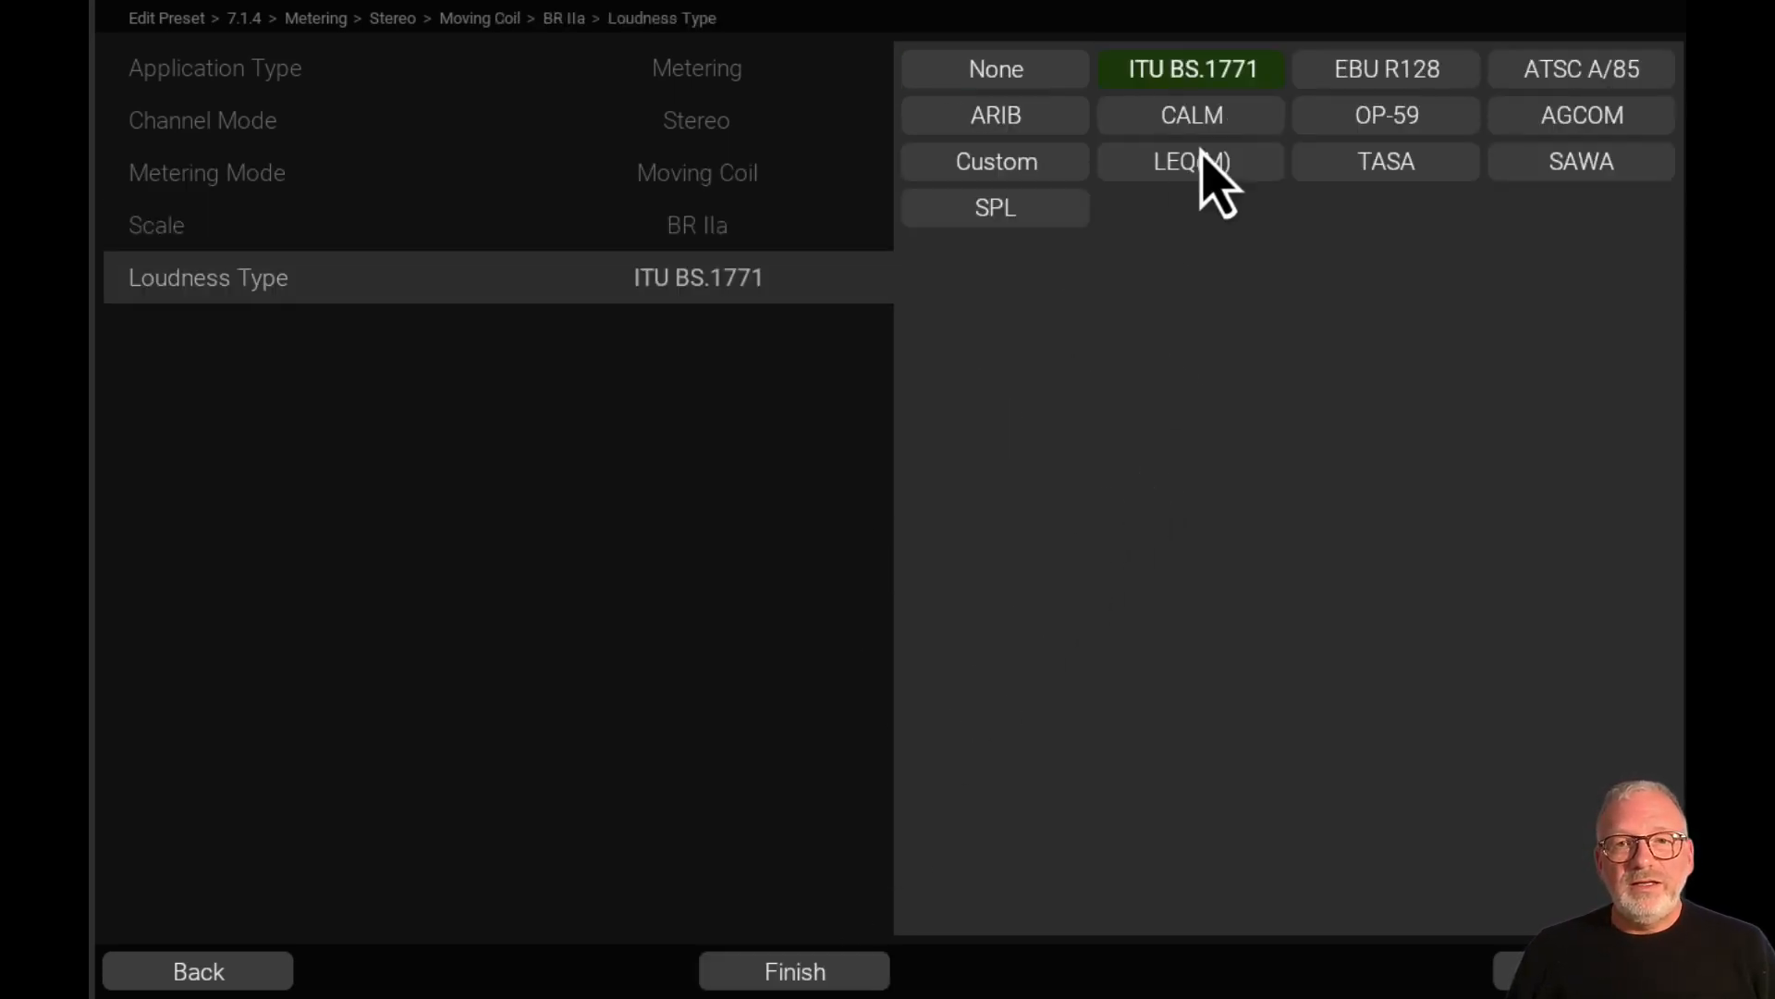
click(1387, 74)
click(848, 966)
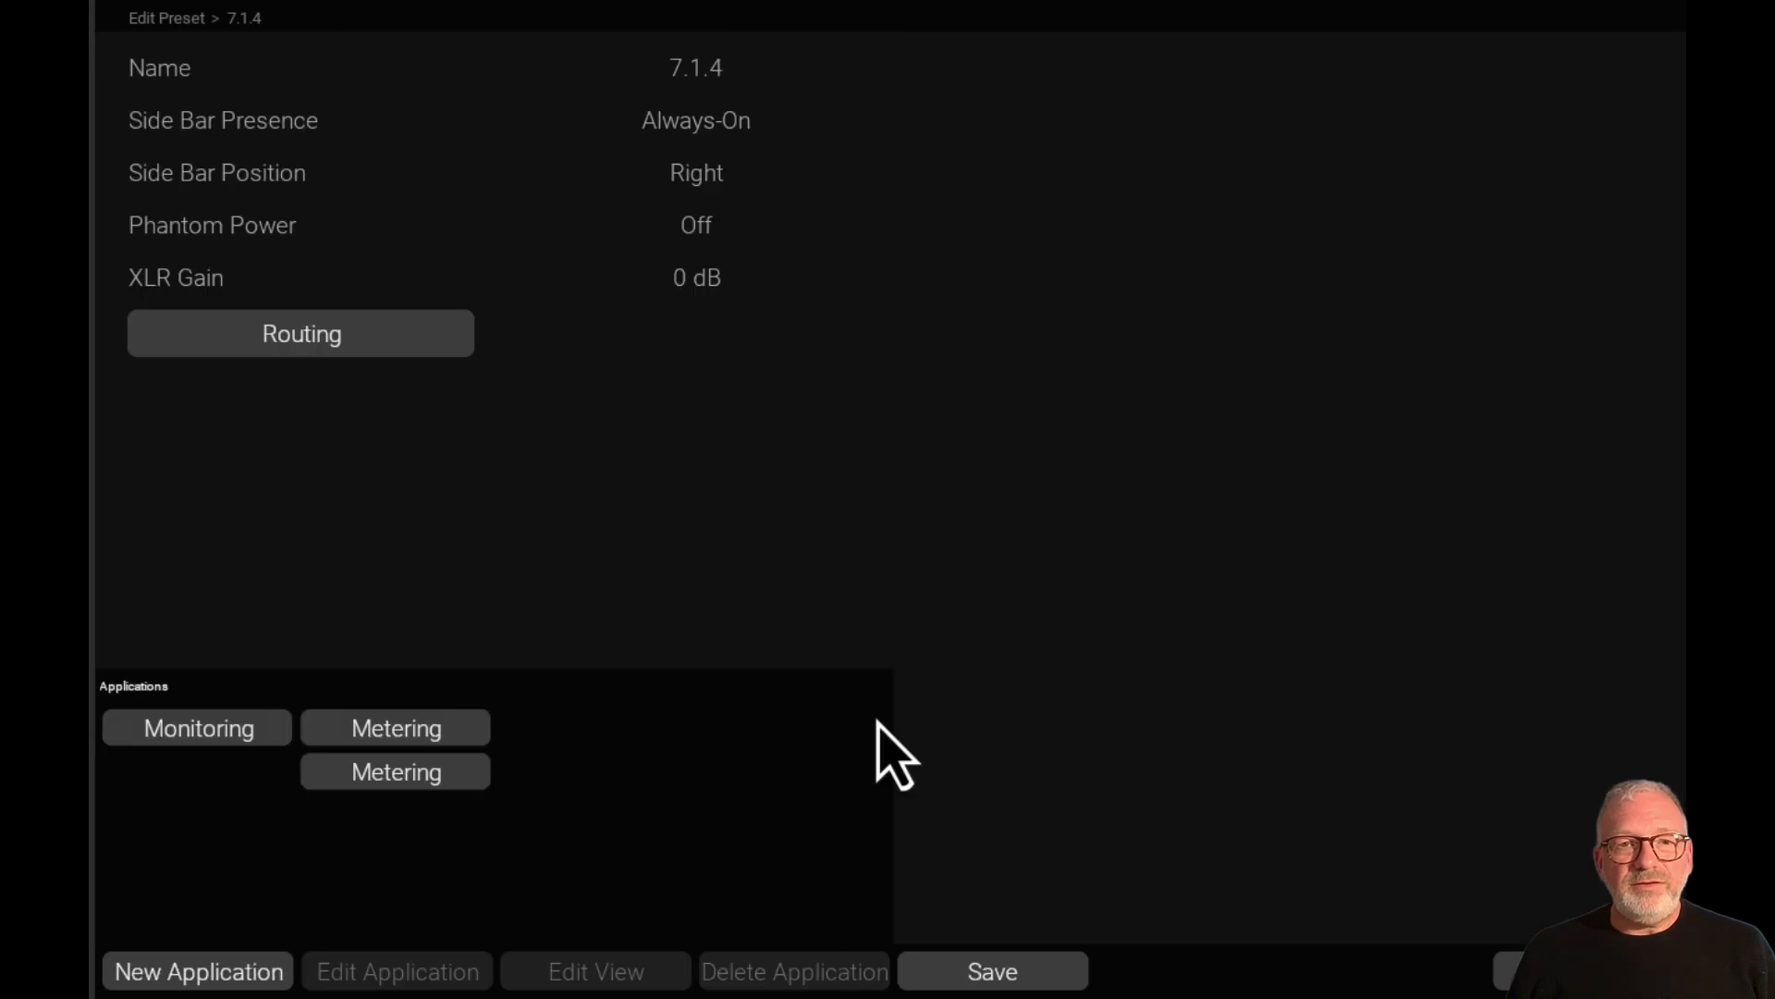
- Change the label of the 7.1.4 Metering application to Main
click(398, 733)
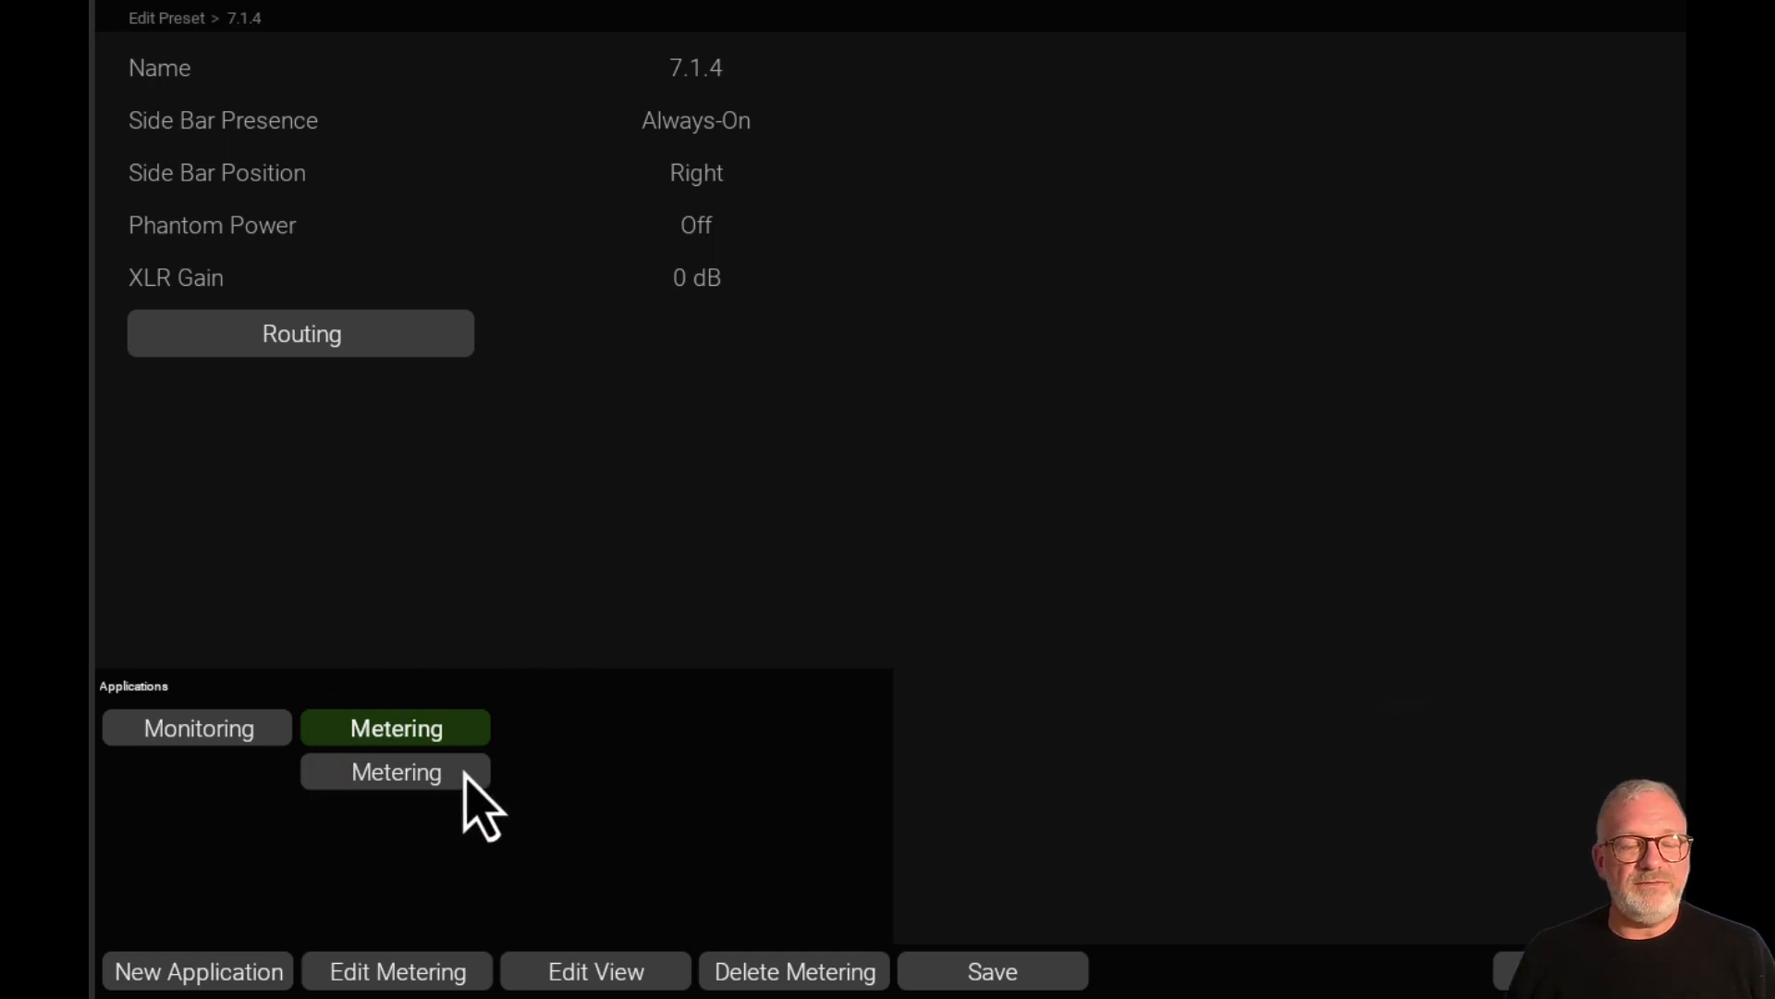
click(430, 979)
click(224, 139)
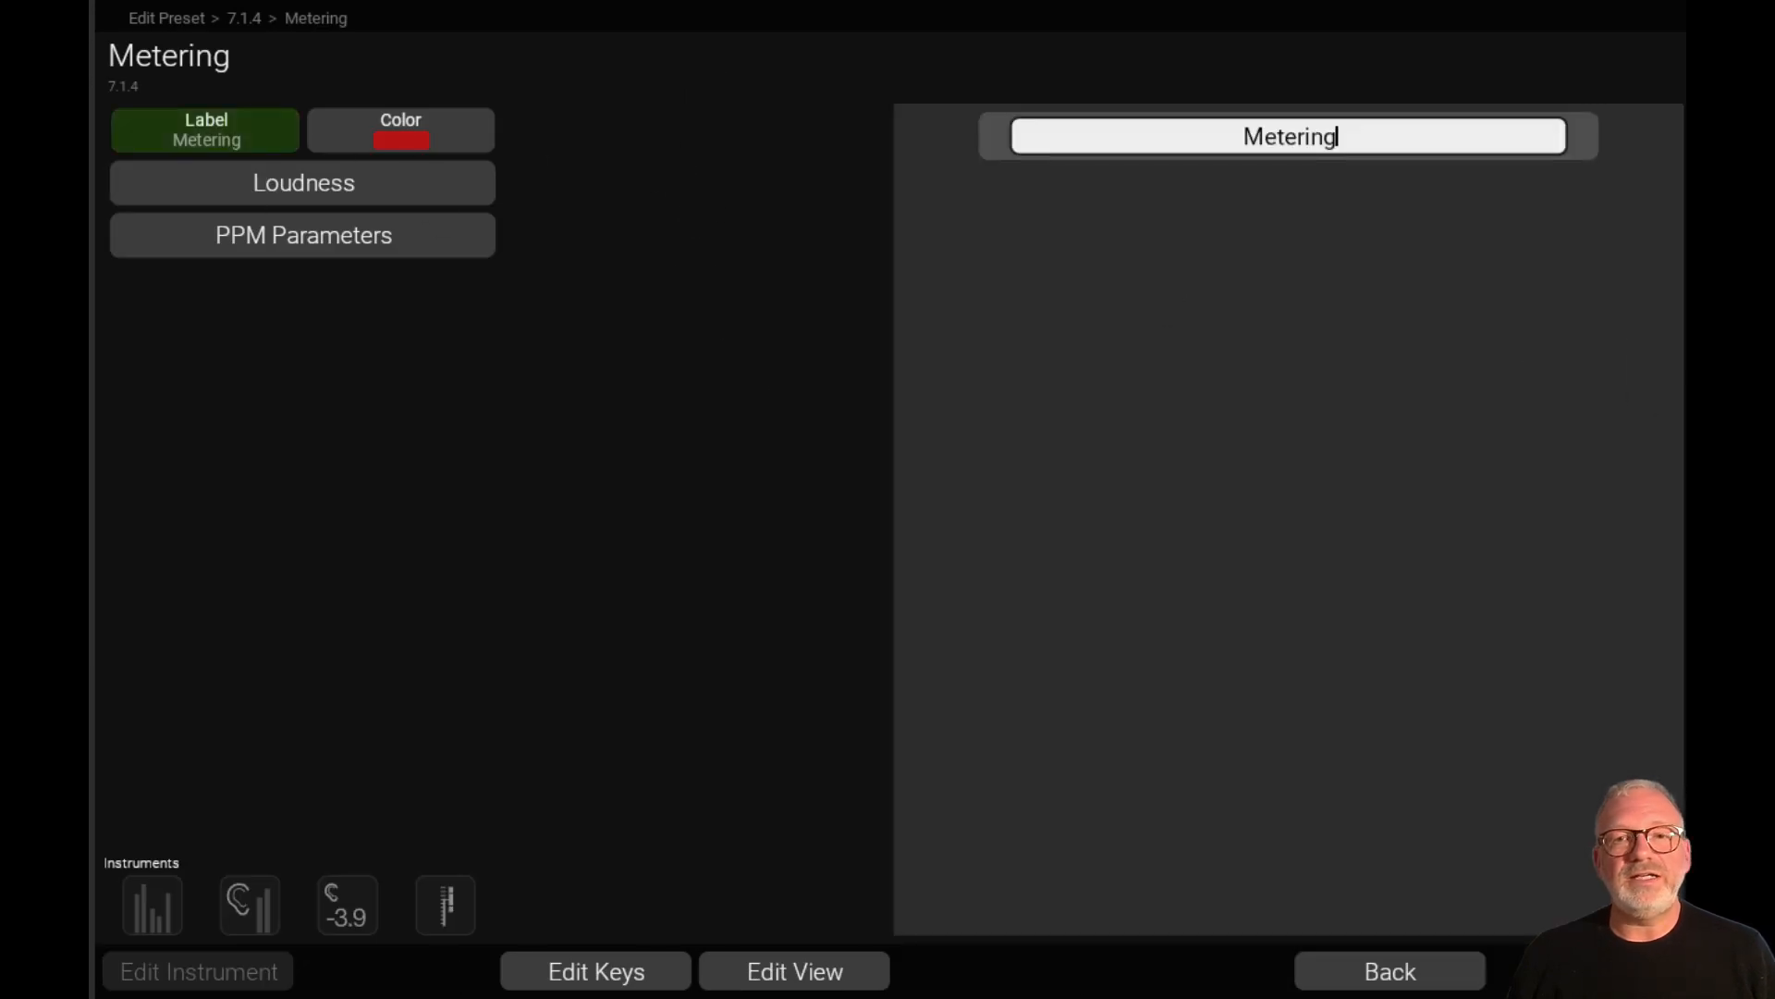
double_click(1302, 143)
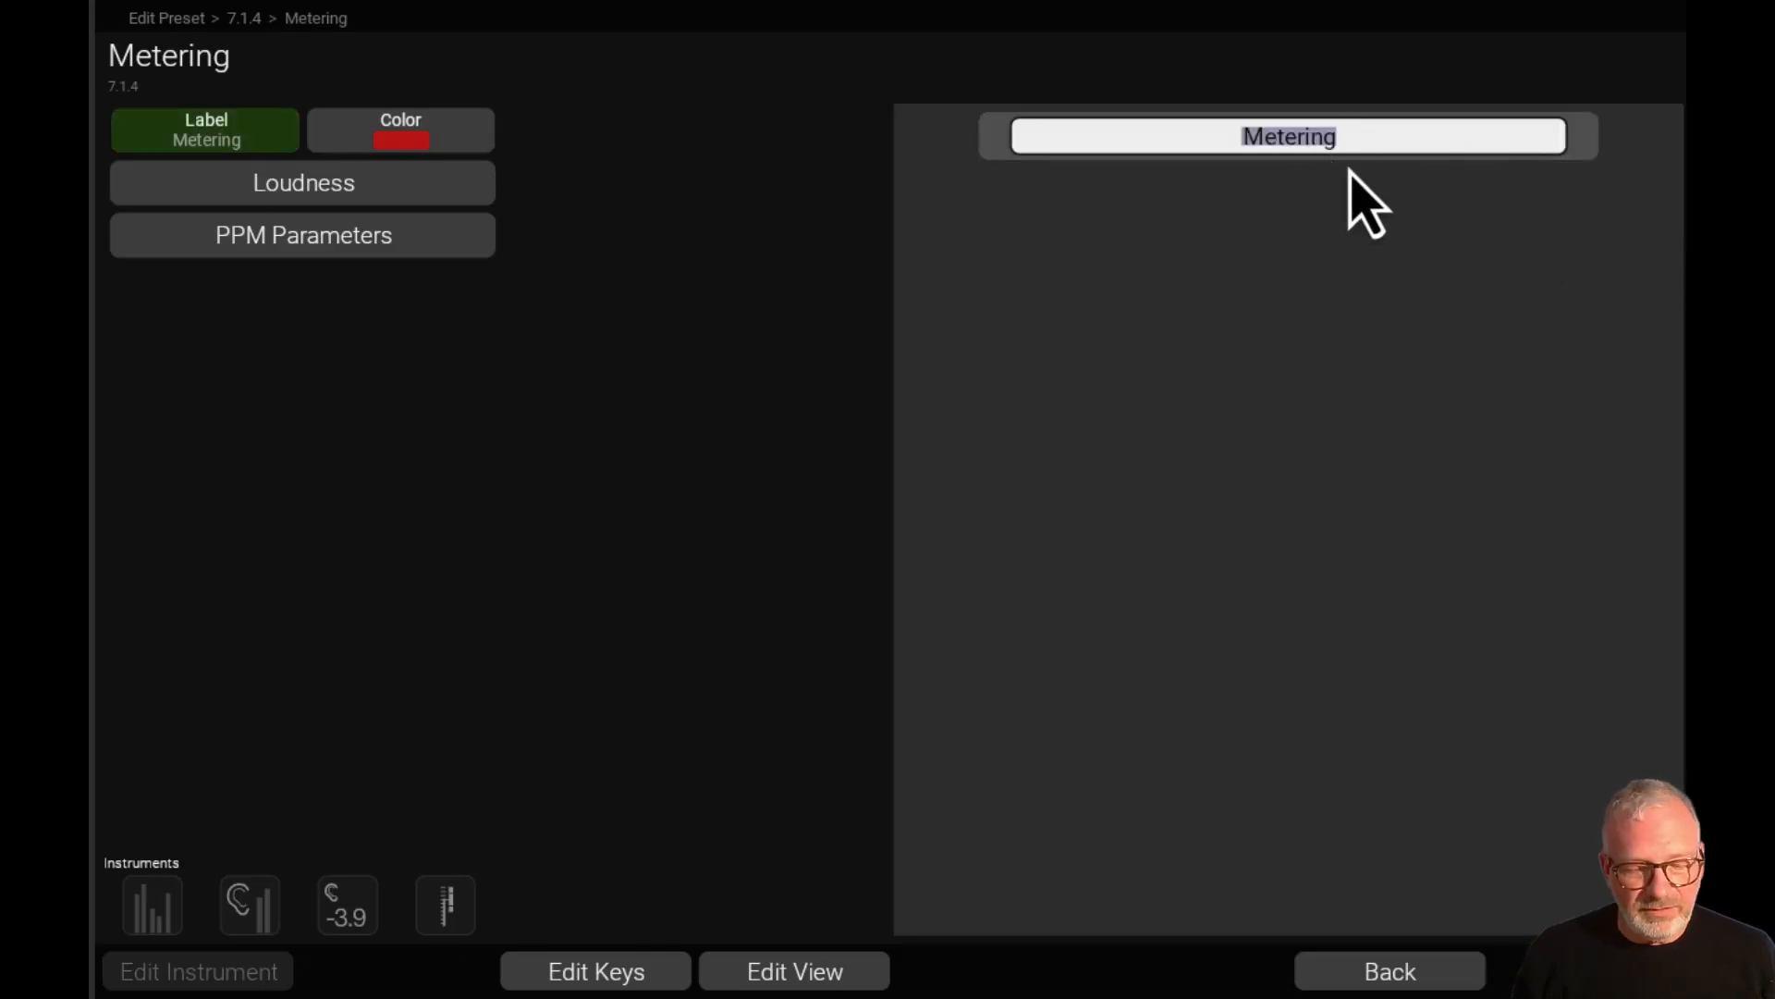
text(Main)
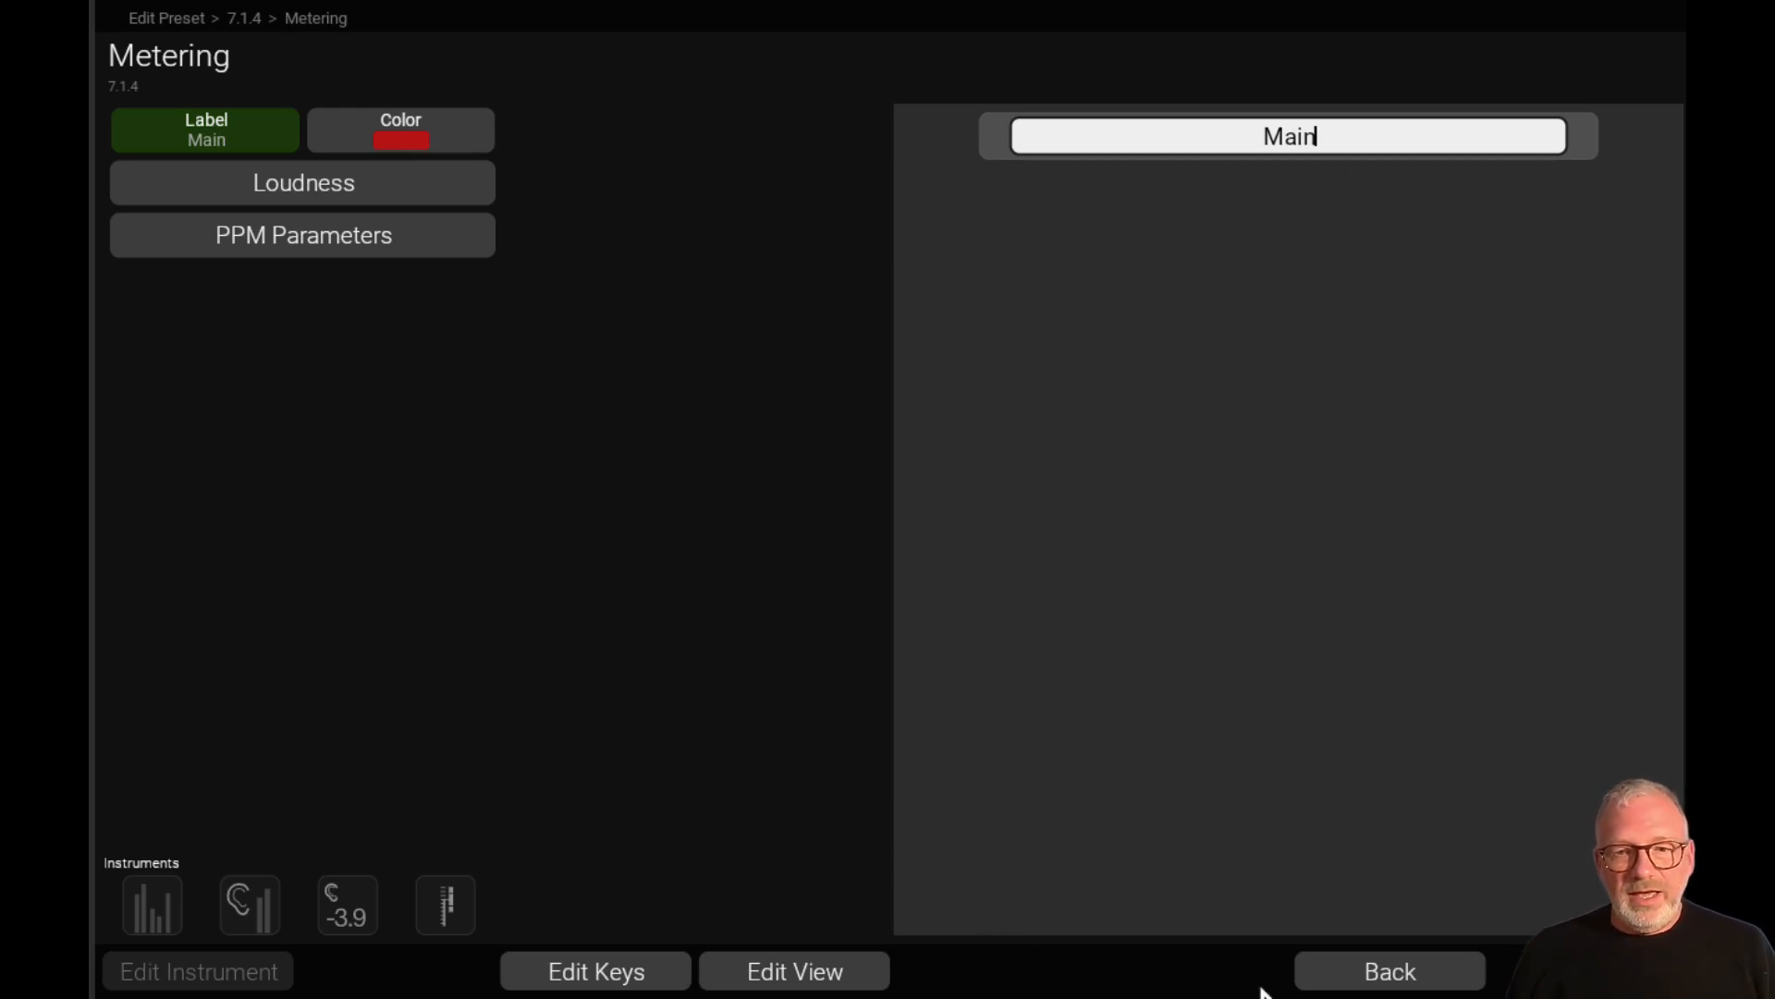
click(1415, 976)
- Label the stereo moving-coil Metering application Stereo and set its color to yellow
click(427, 778)
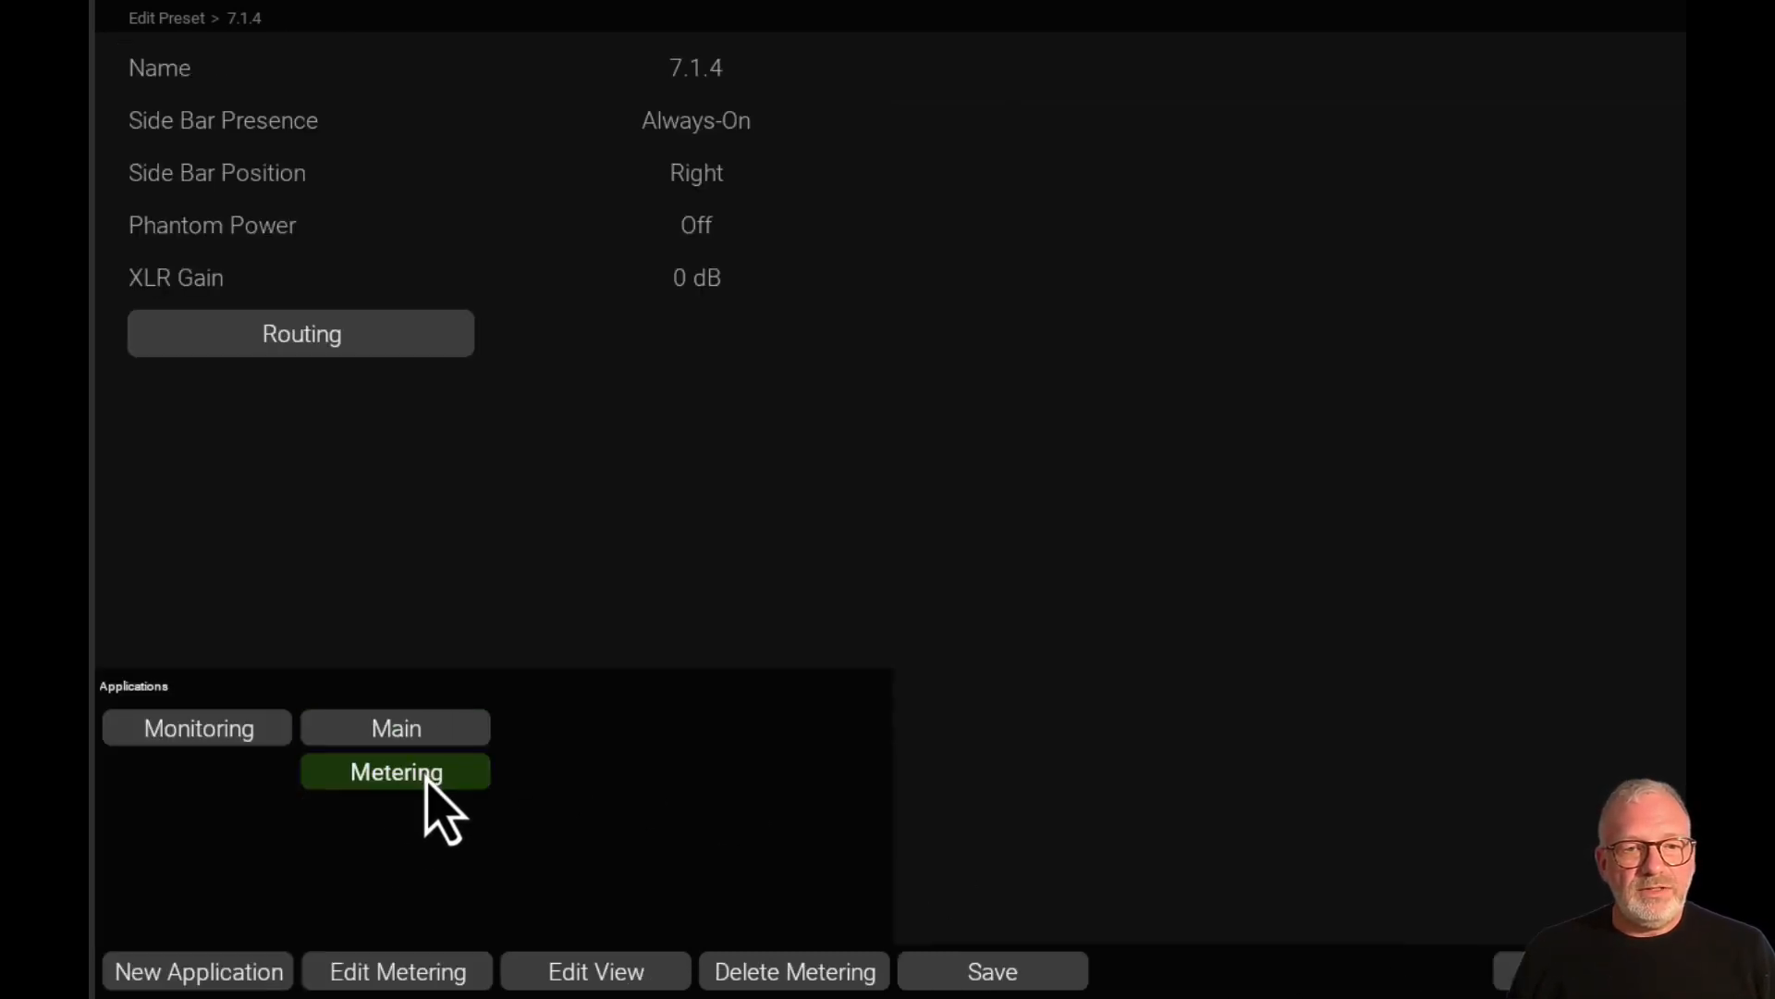
click(427, 972)
click(215, 139)
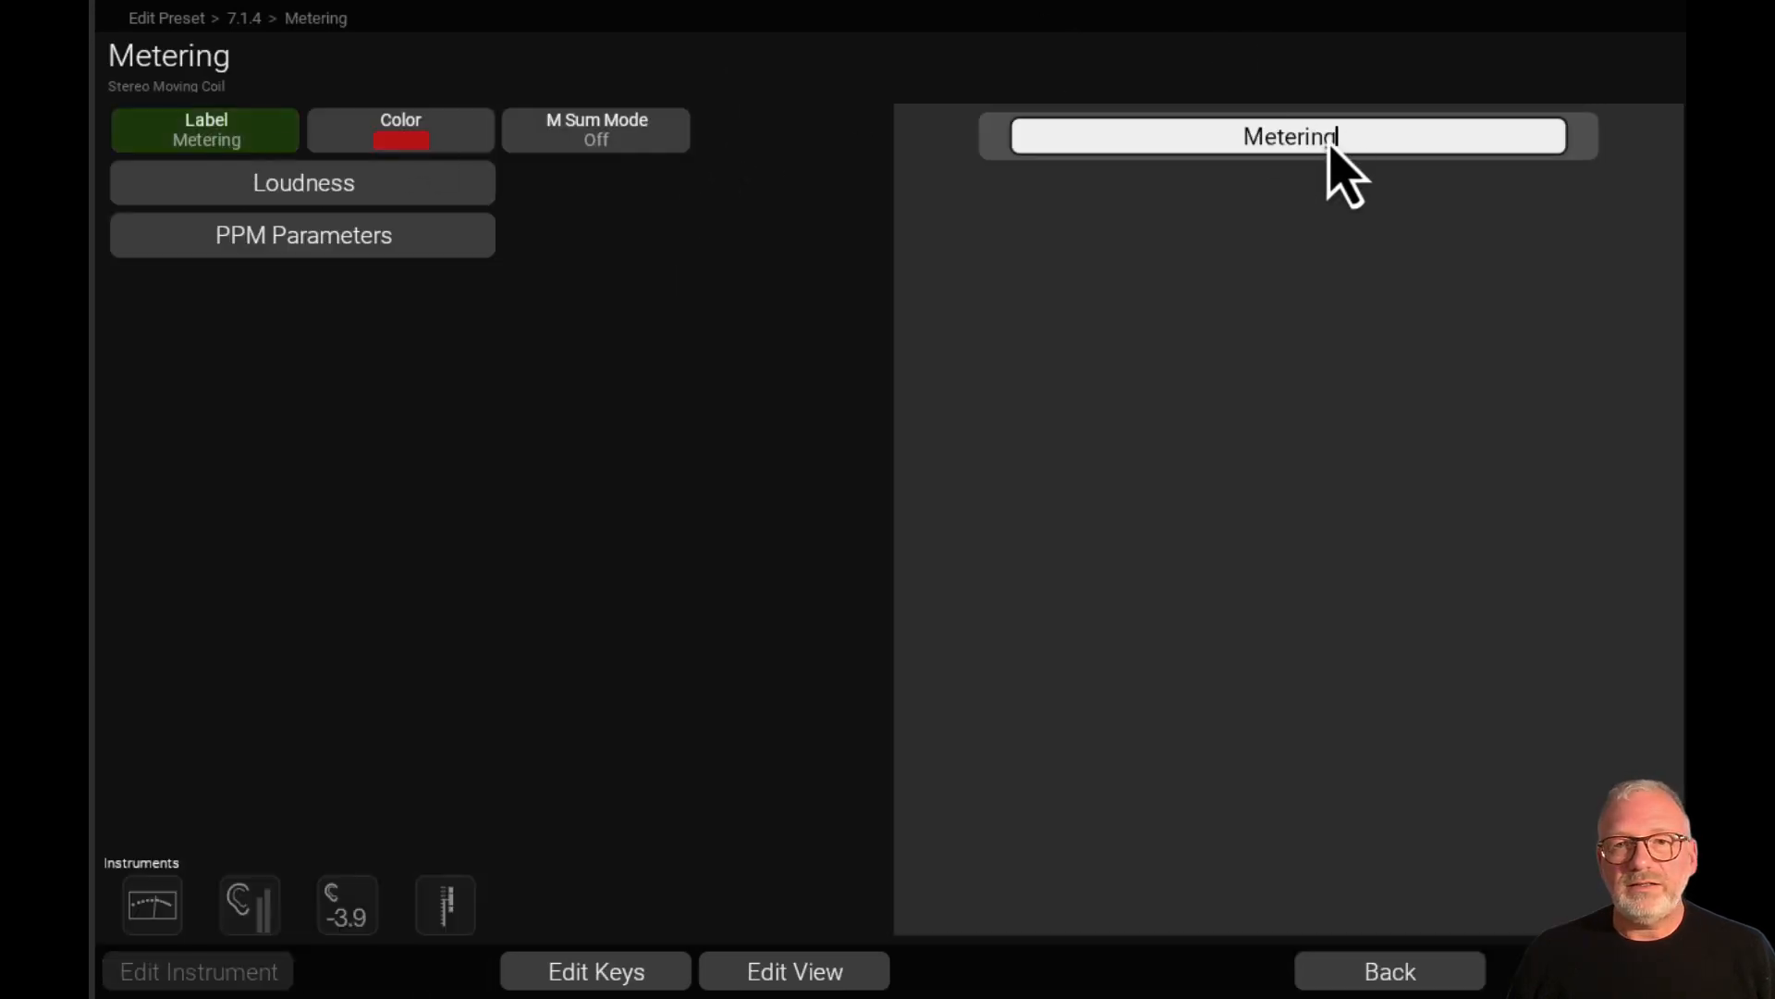
drag(1329, 143, 1188, 141)
text(Stereo)
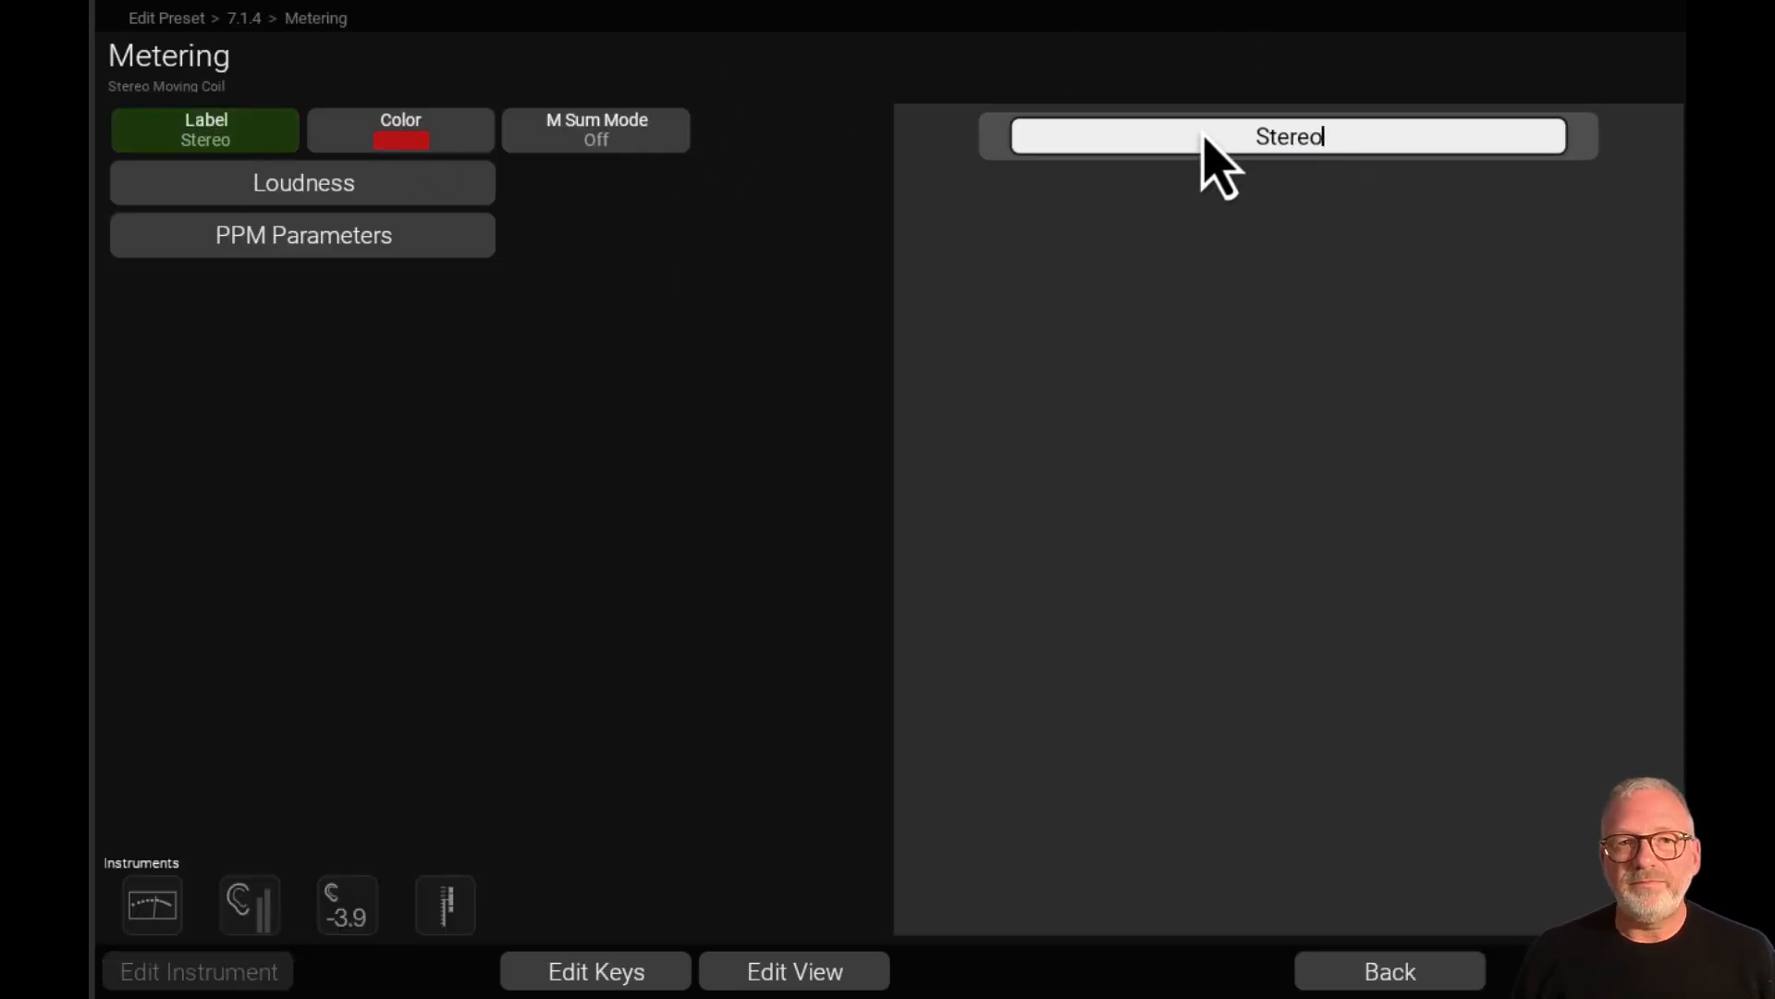
click(424, 165)
click(1206, 148)
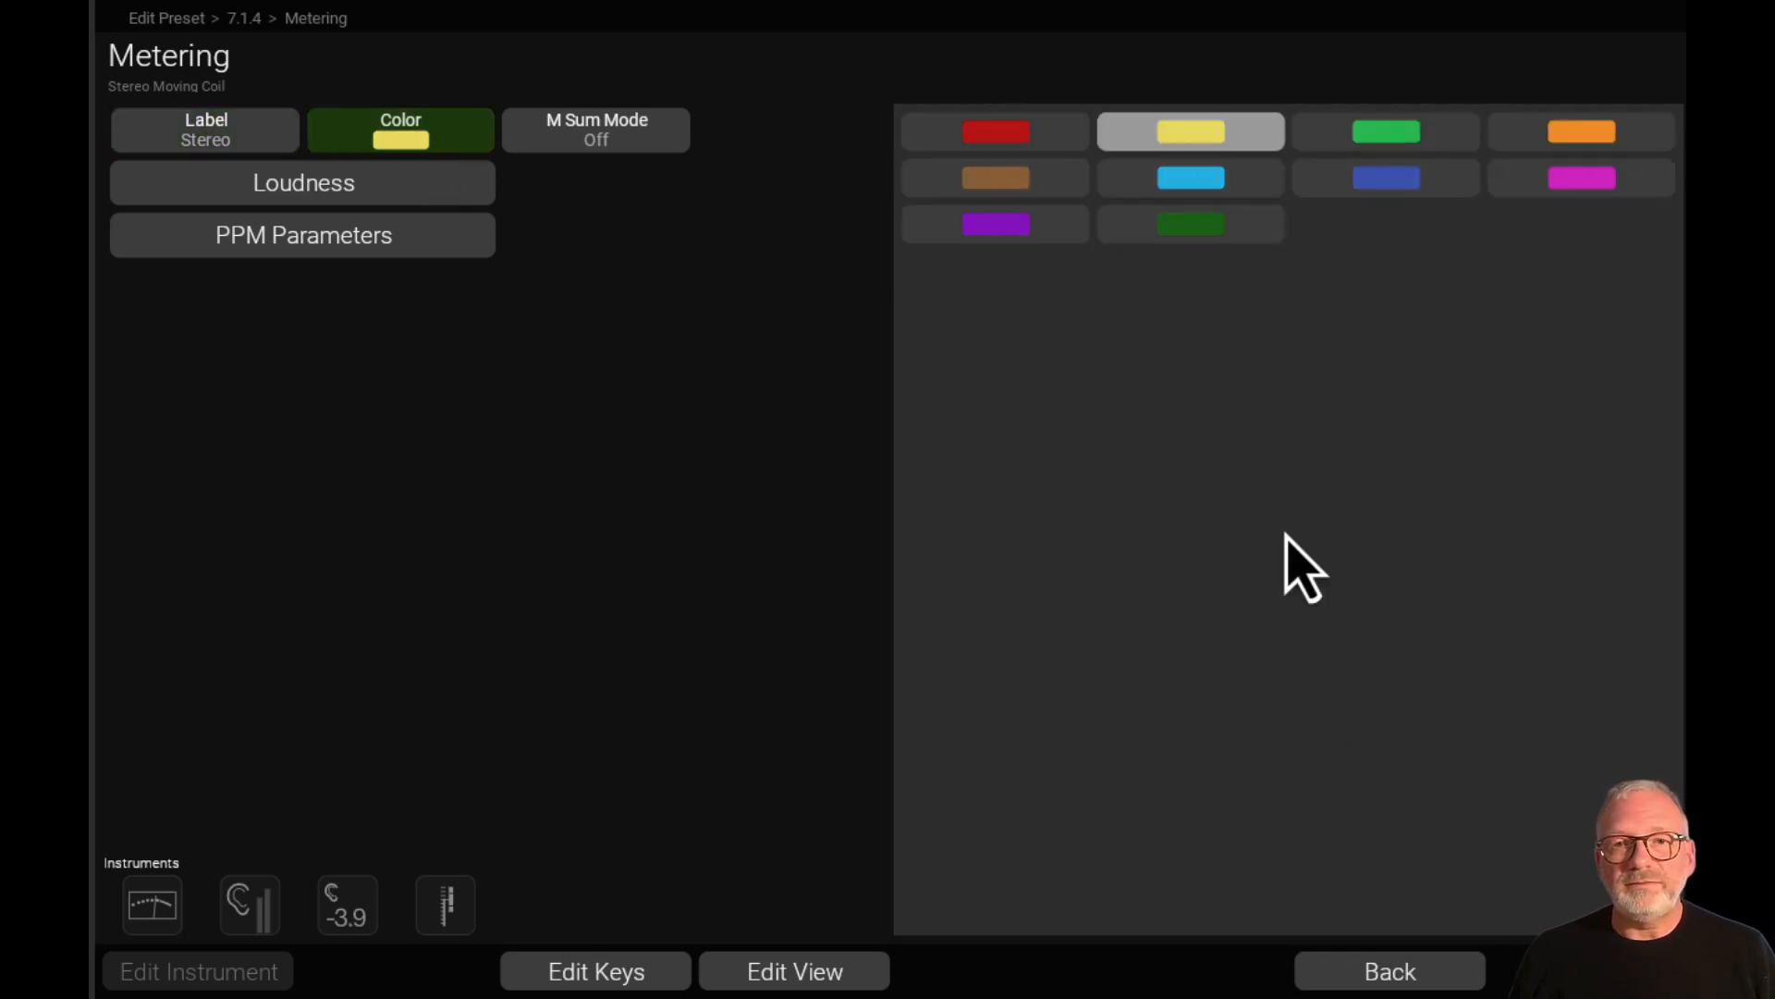
click(1389, 971)
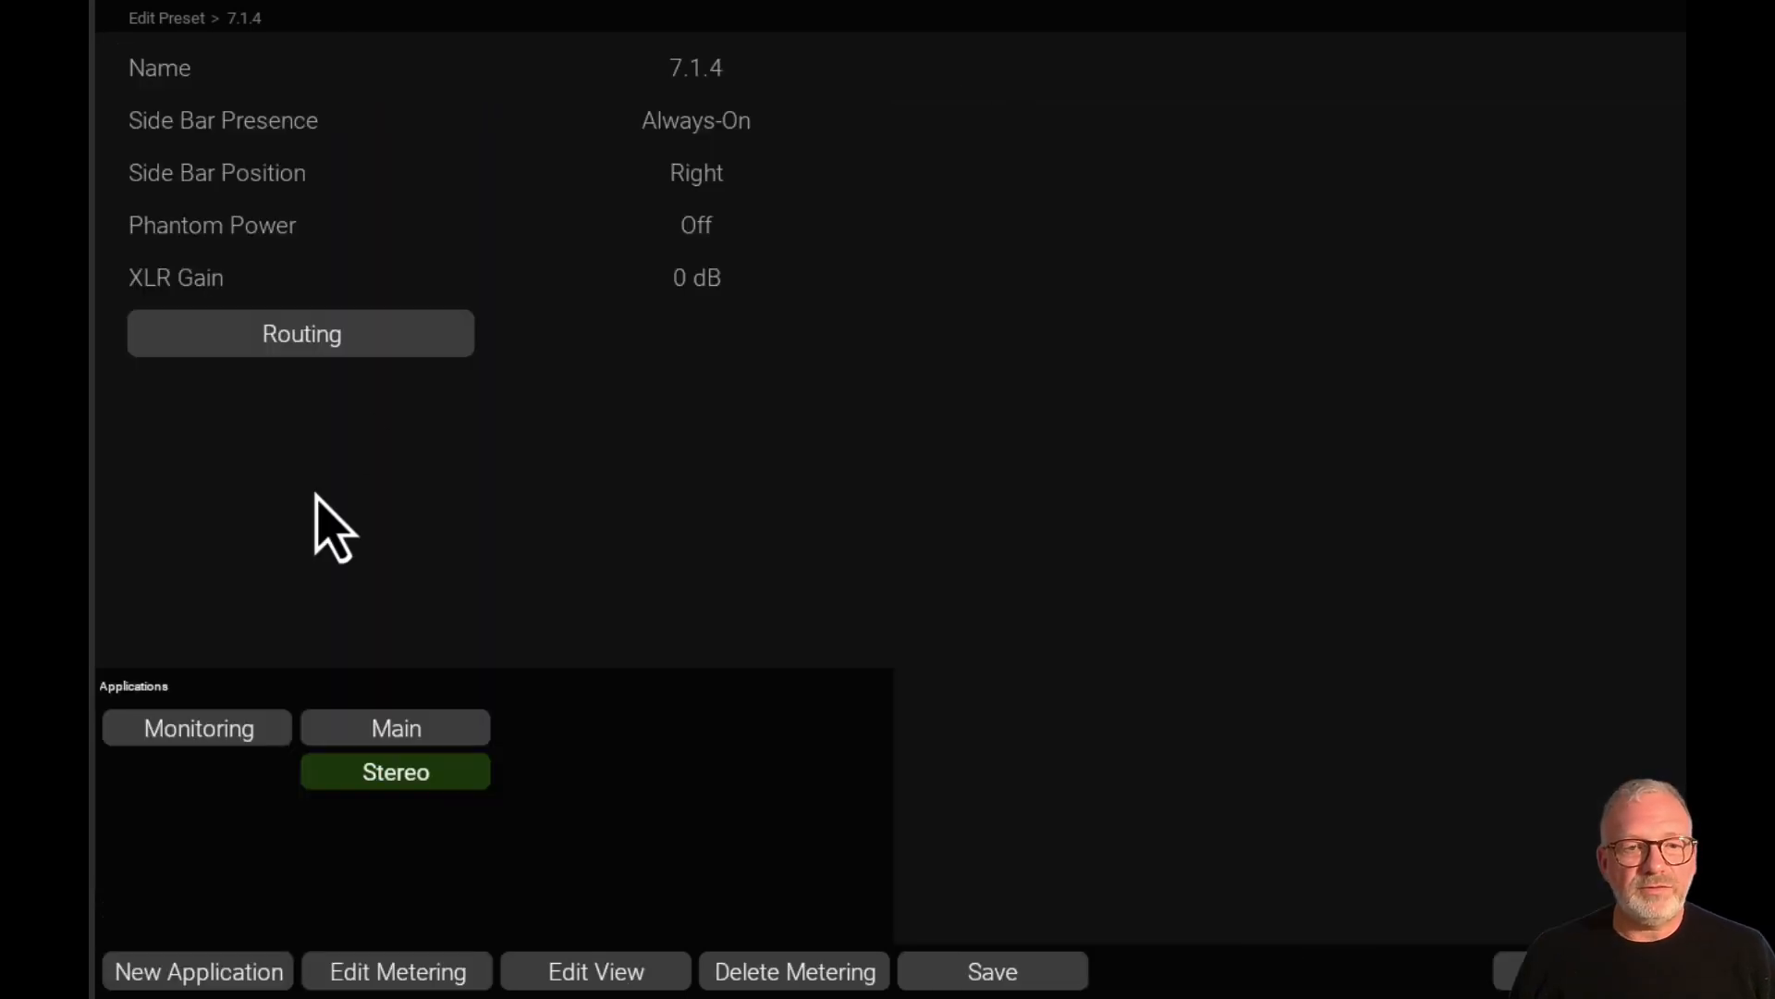
- Route inputs 1 to 12 in sequence to Main's channels and inputs 1 and 2 to Stereo L and R, and check the output routing
click(420, 729)
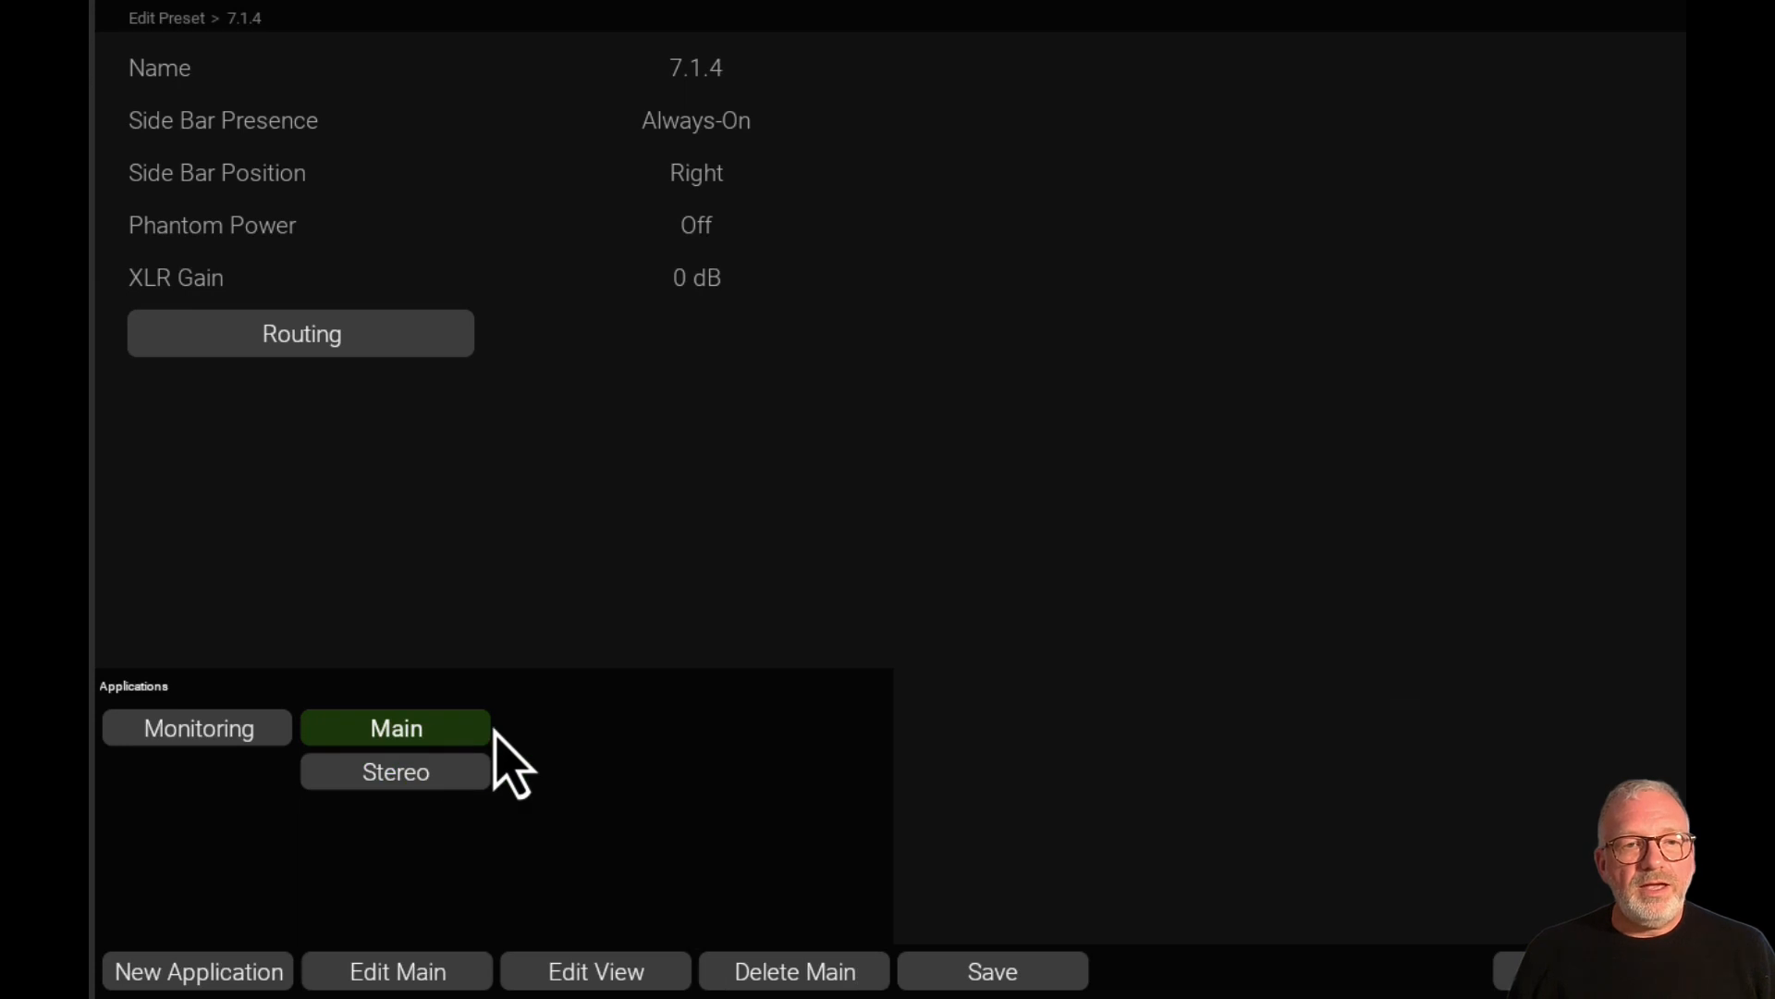
click(276, 329)
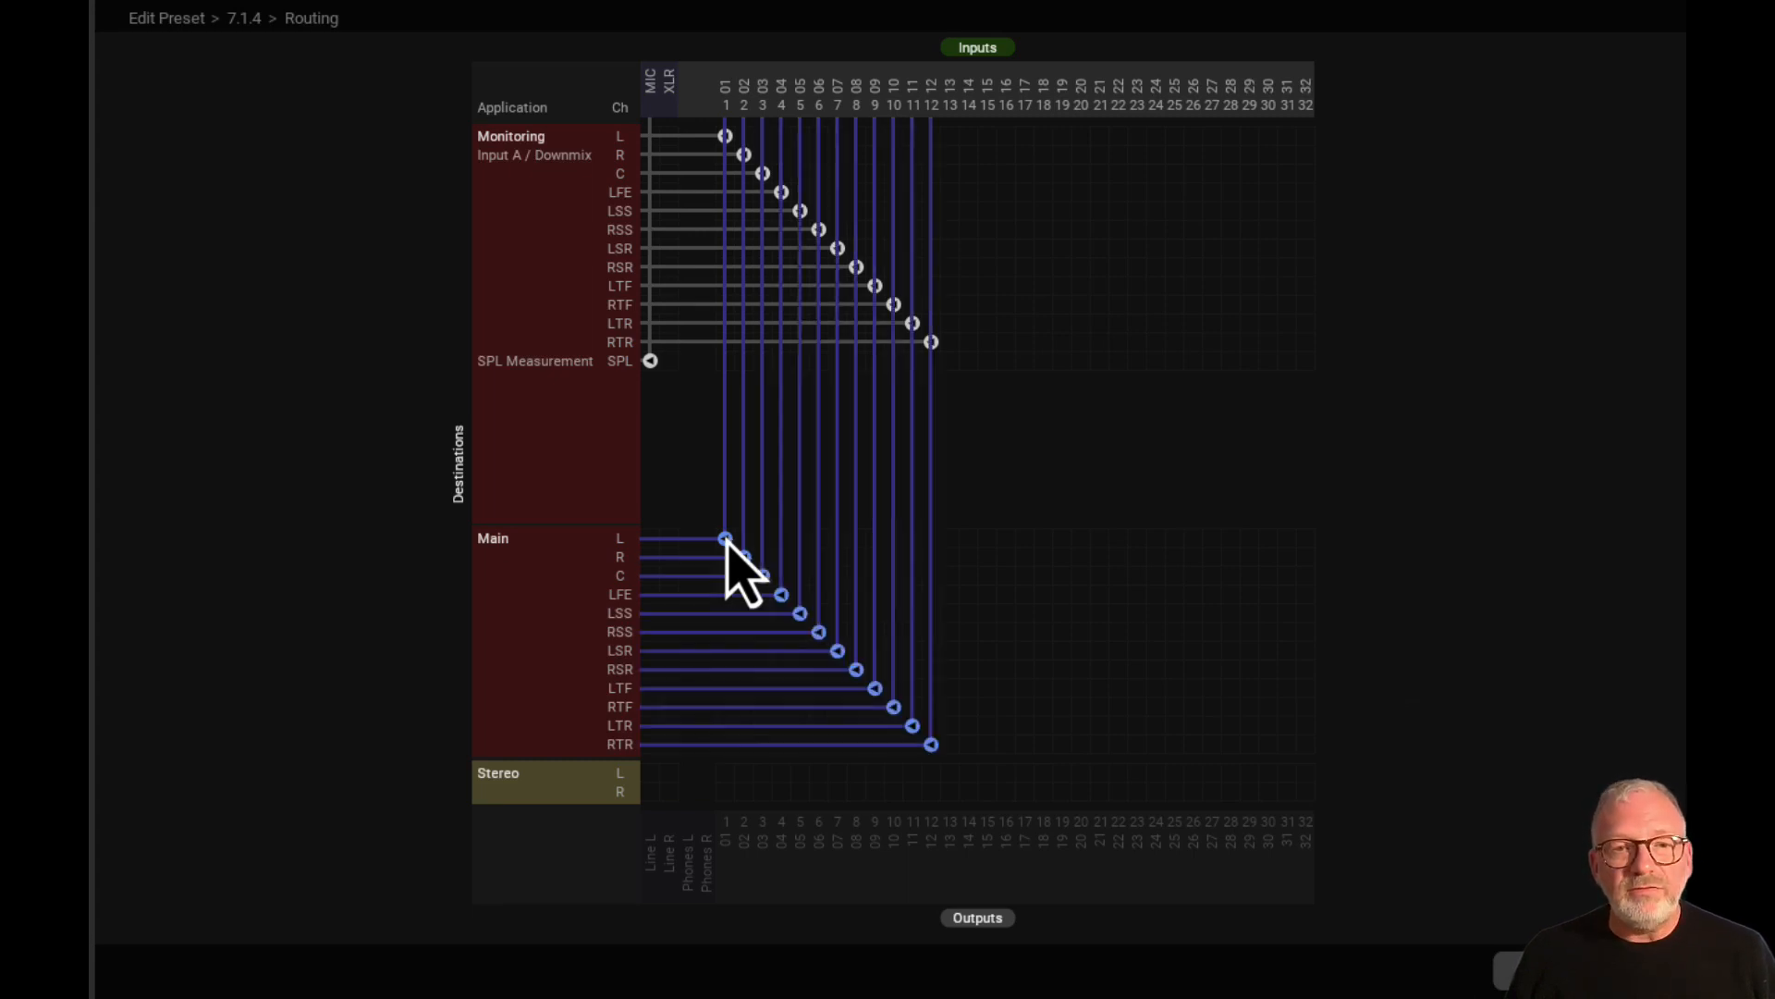
shift+click(728, 539)
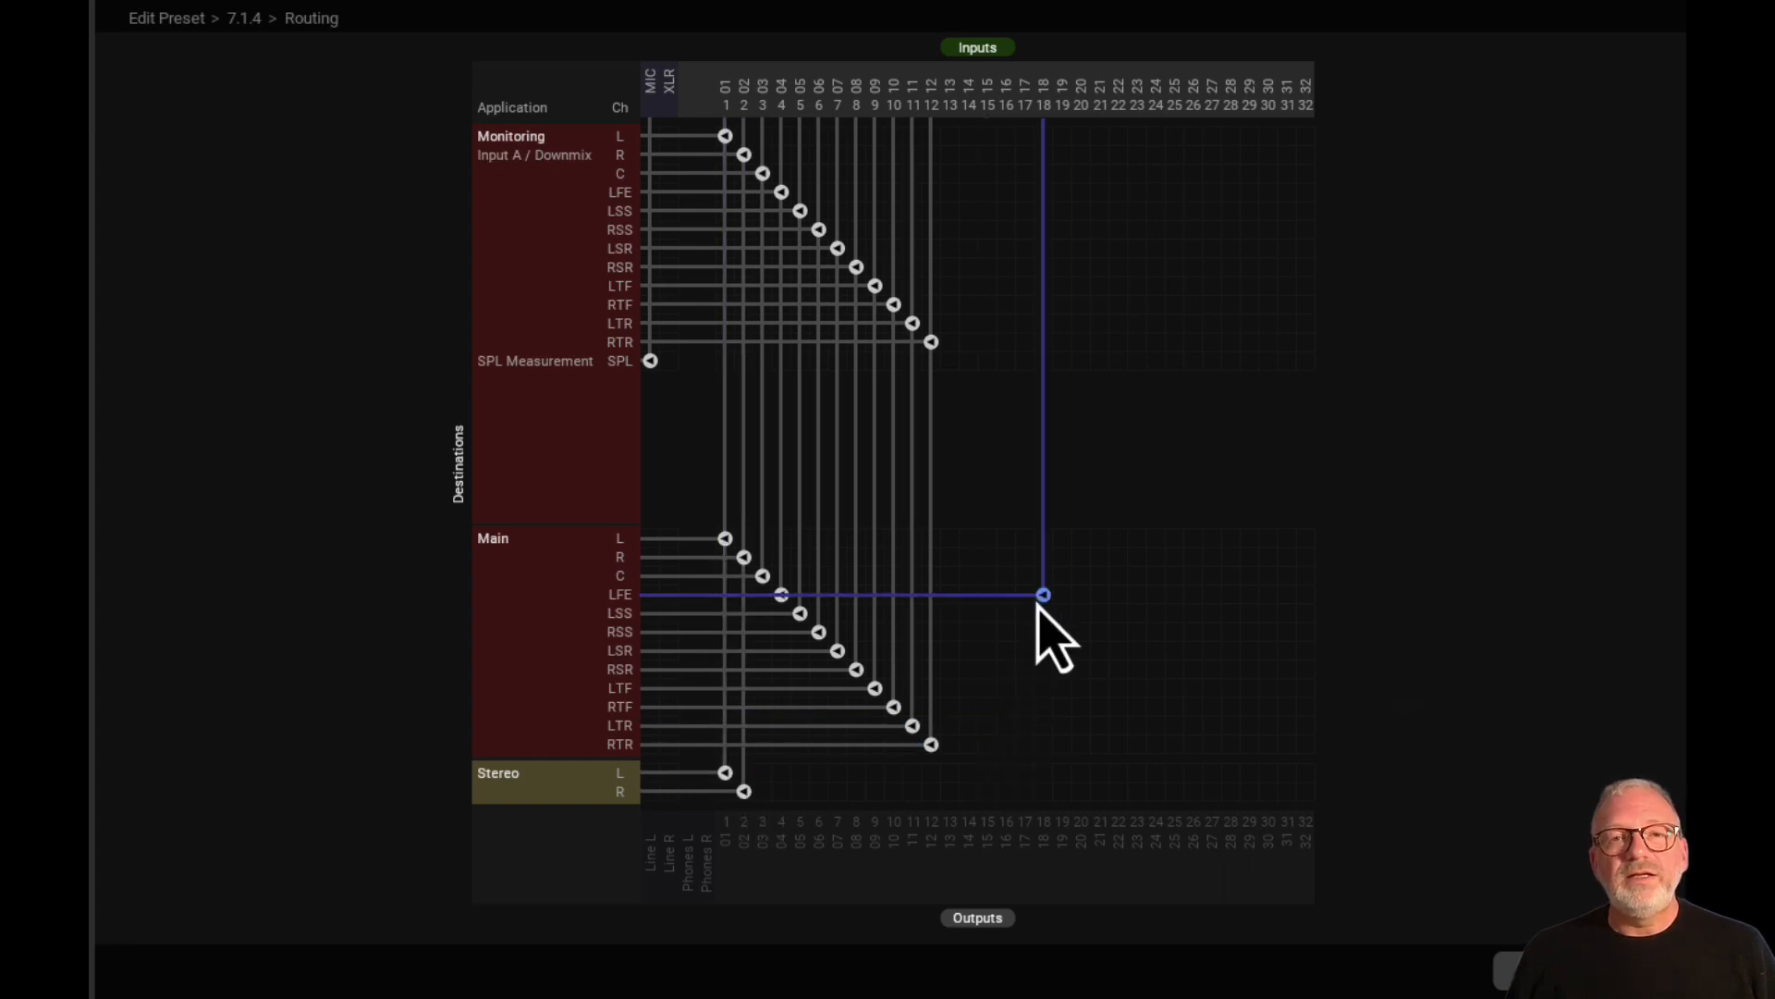
click(997, 918)
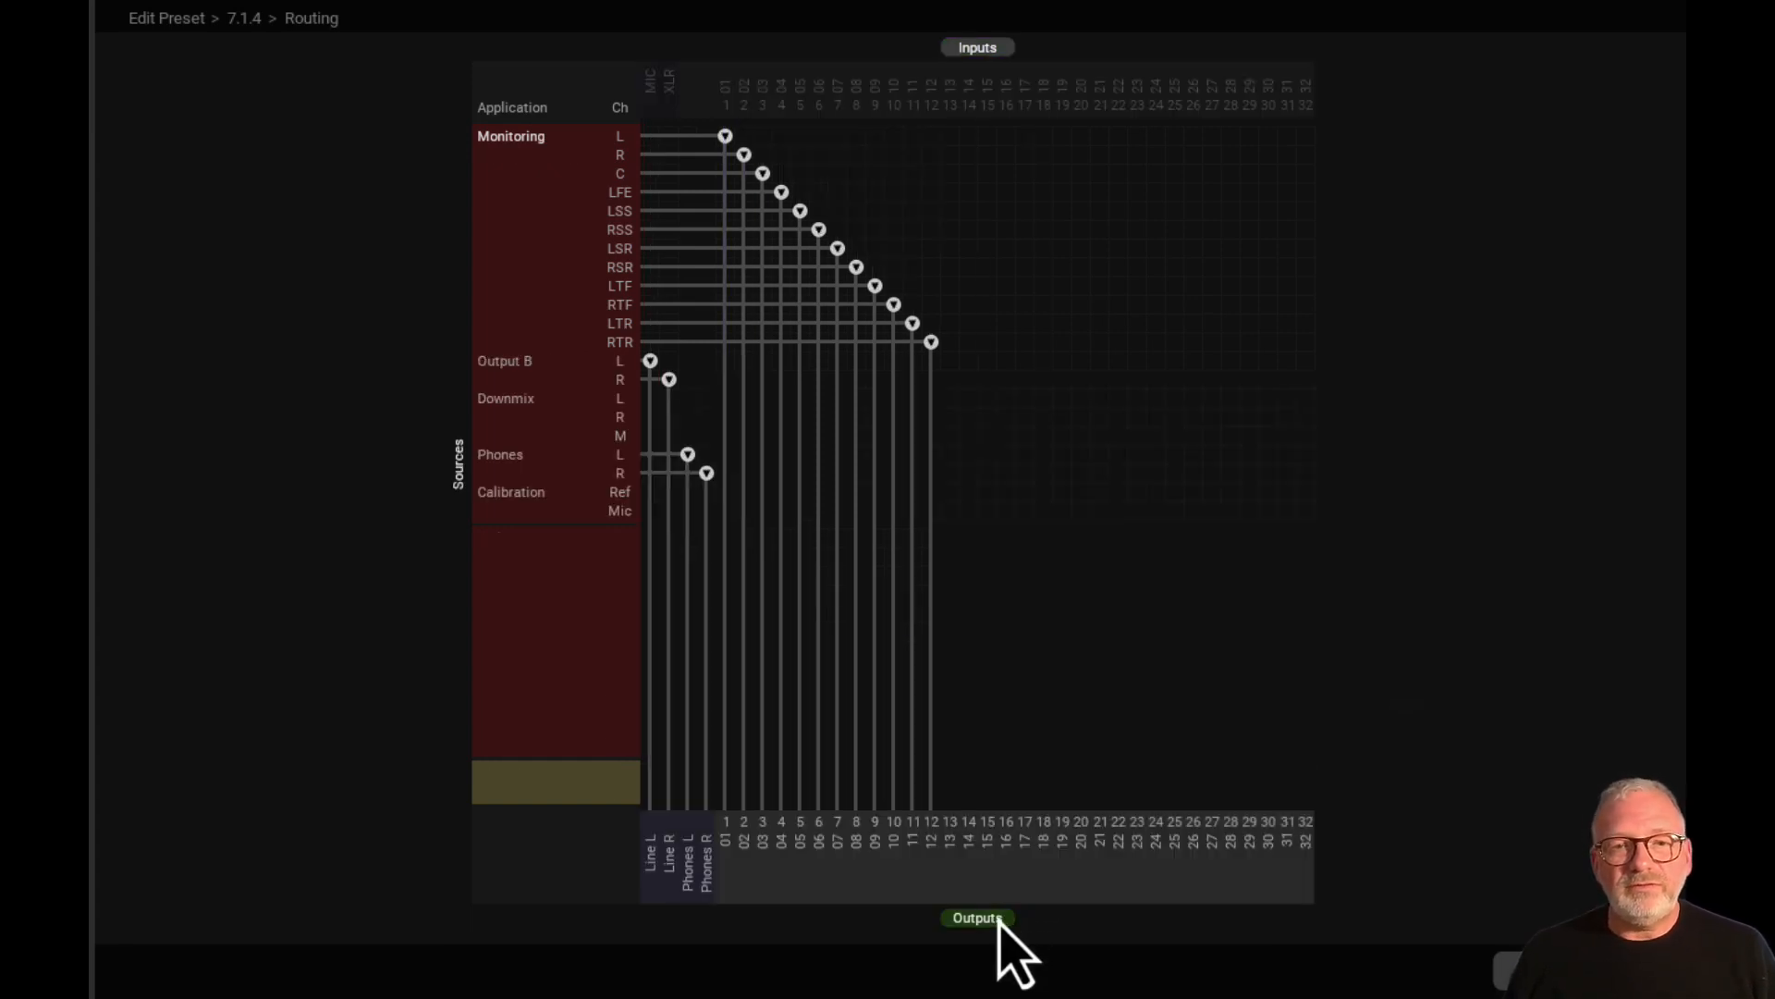
click(986, 46)
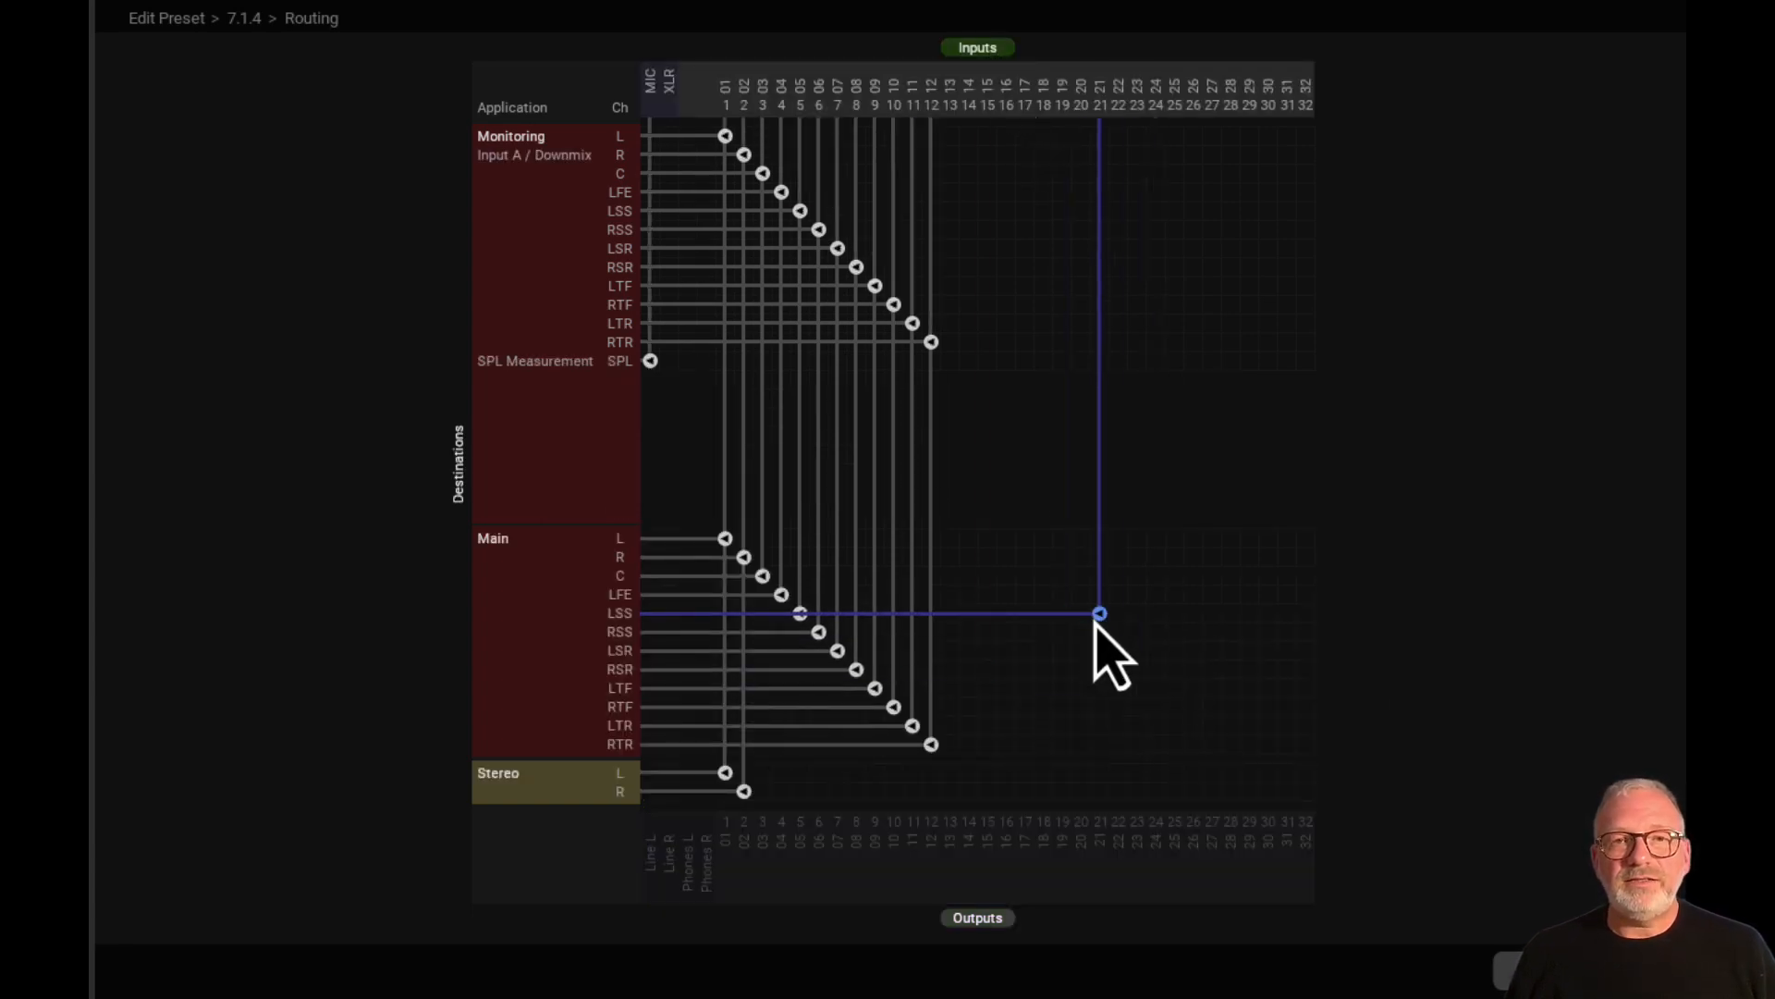
click(1589, 971)
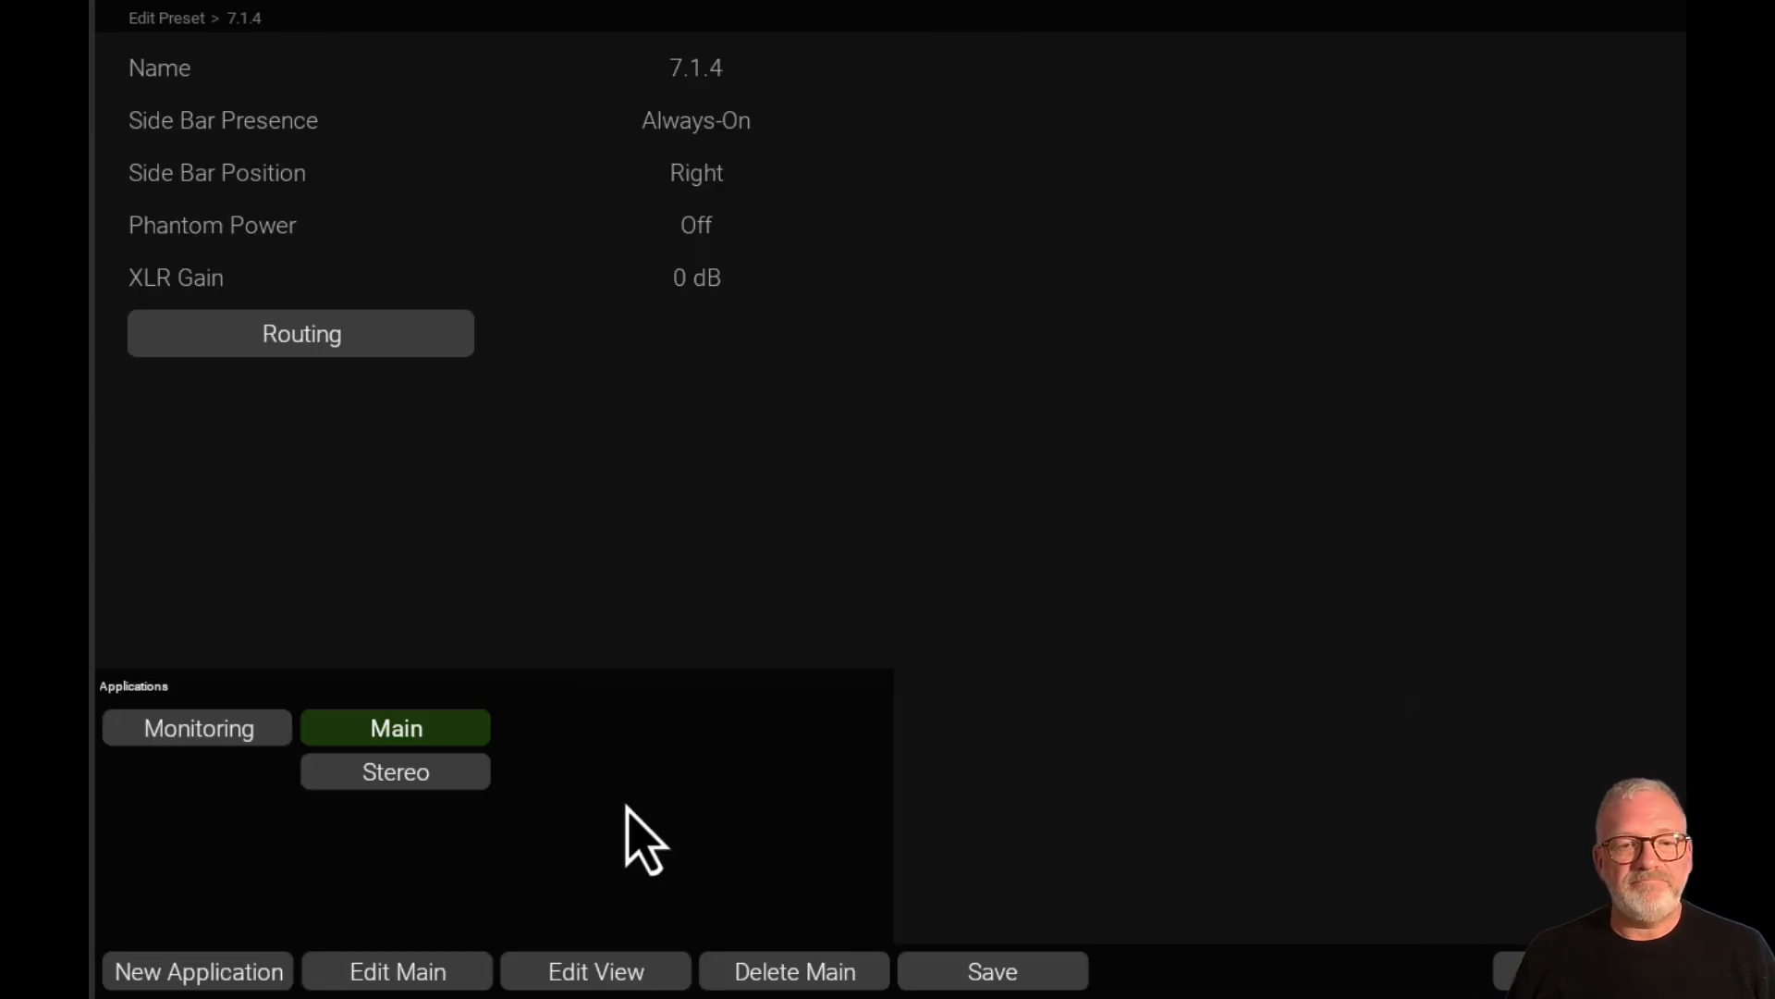
- Place Main's level bargraph in the Metering view at about 6 by 6 grid cells, with its loudness bars beside it at about 3 by 6
click(634, 978)
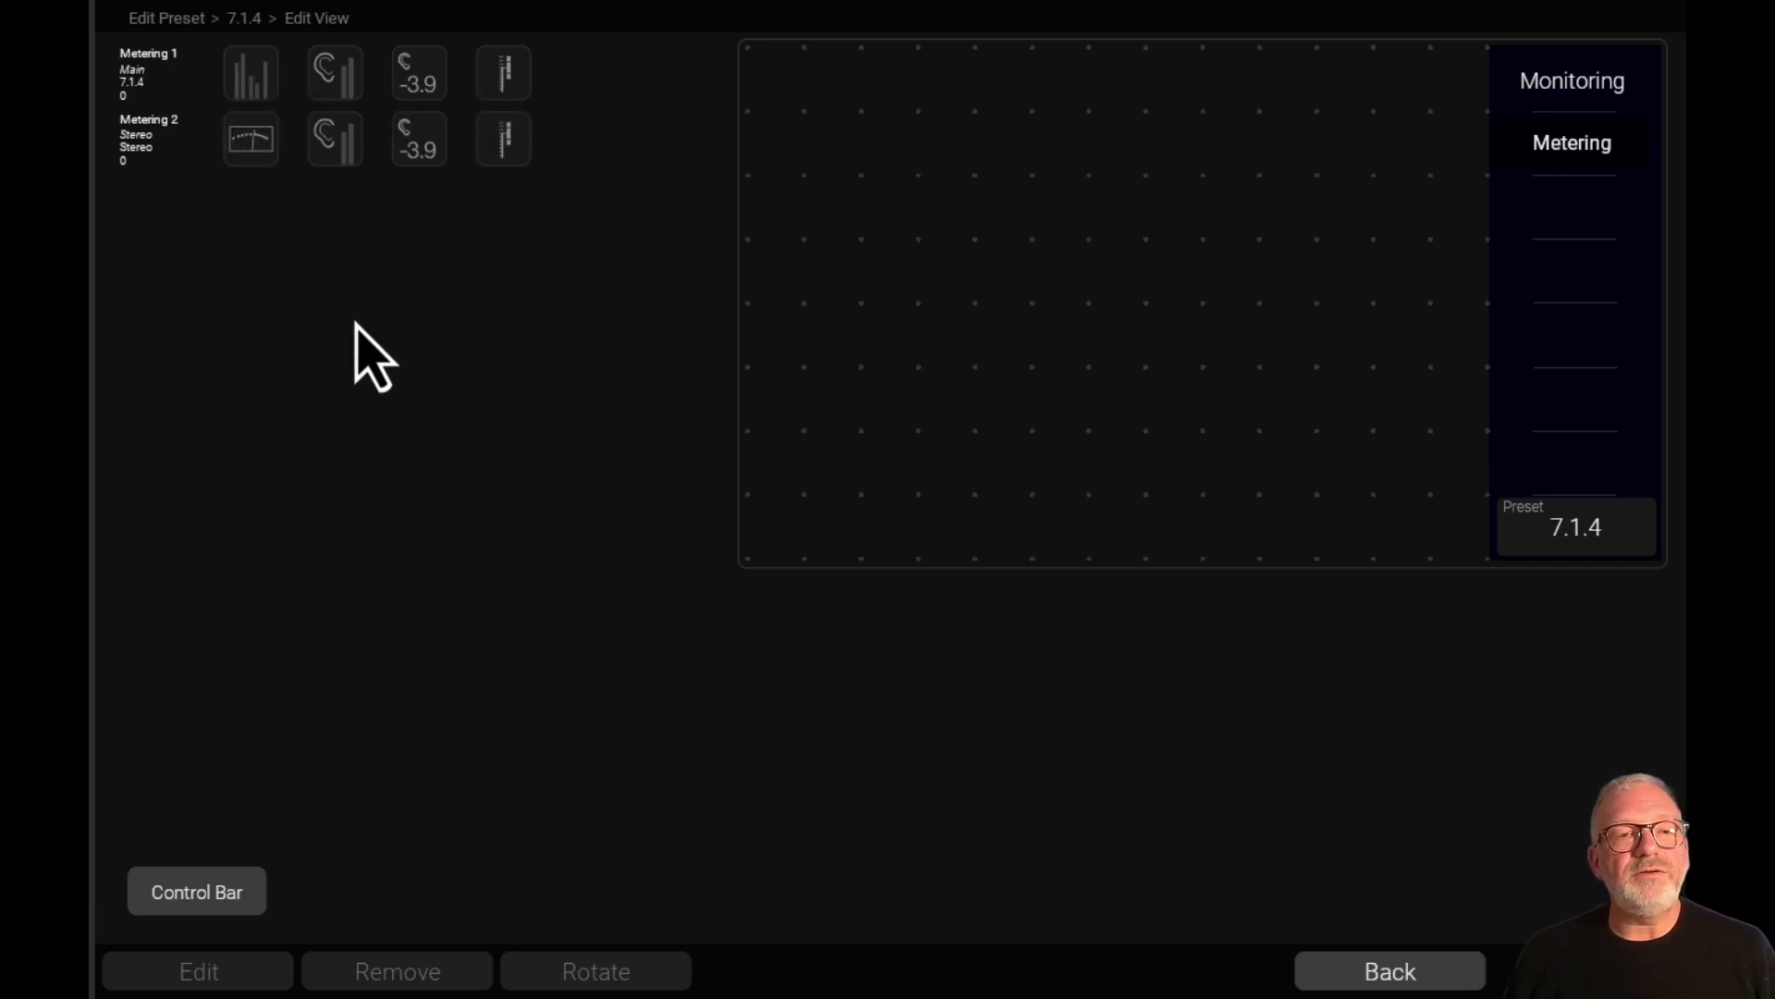
click(267, 74)
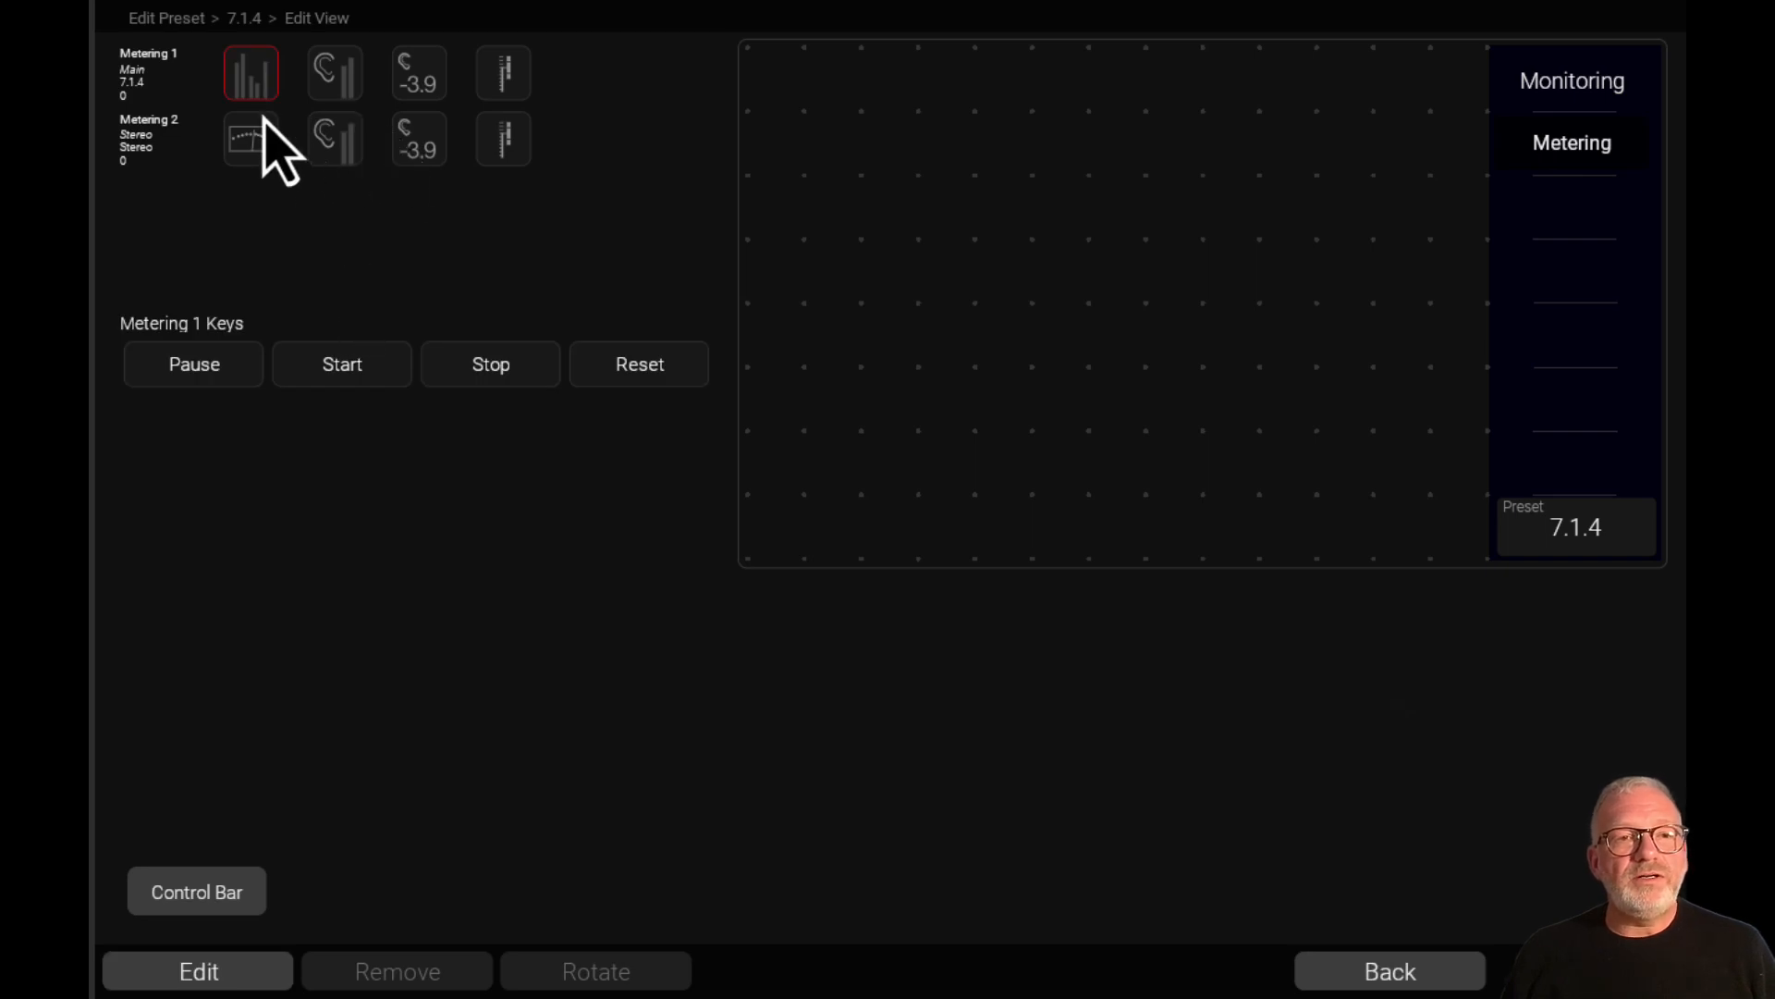
drag(258, 87, 823, 102)
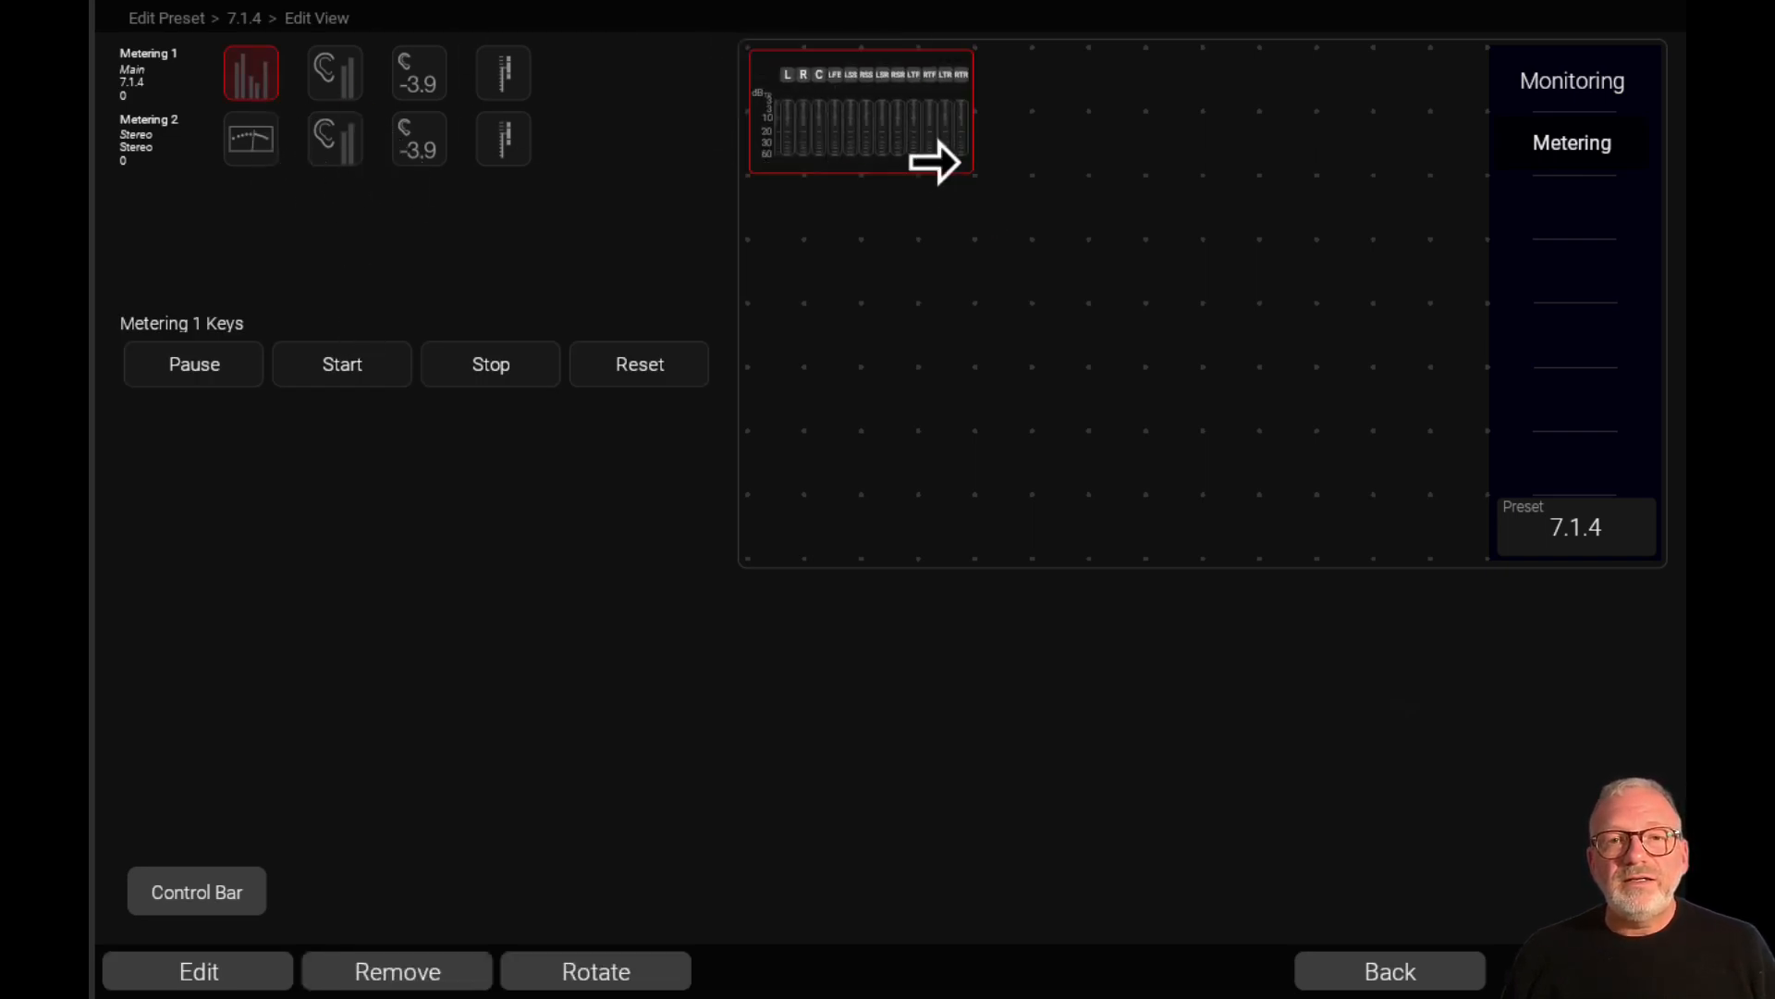
drag(963, 173, 1079, 420)
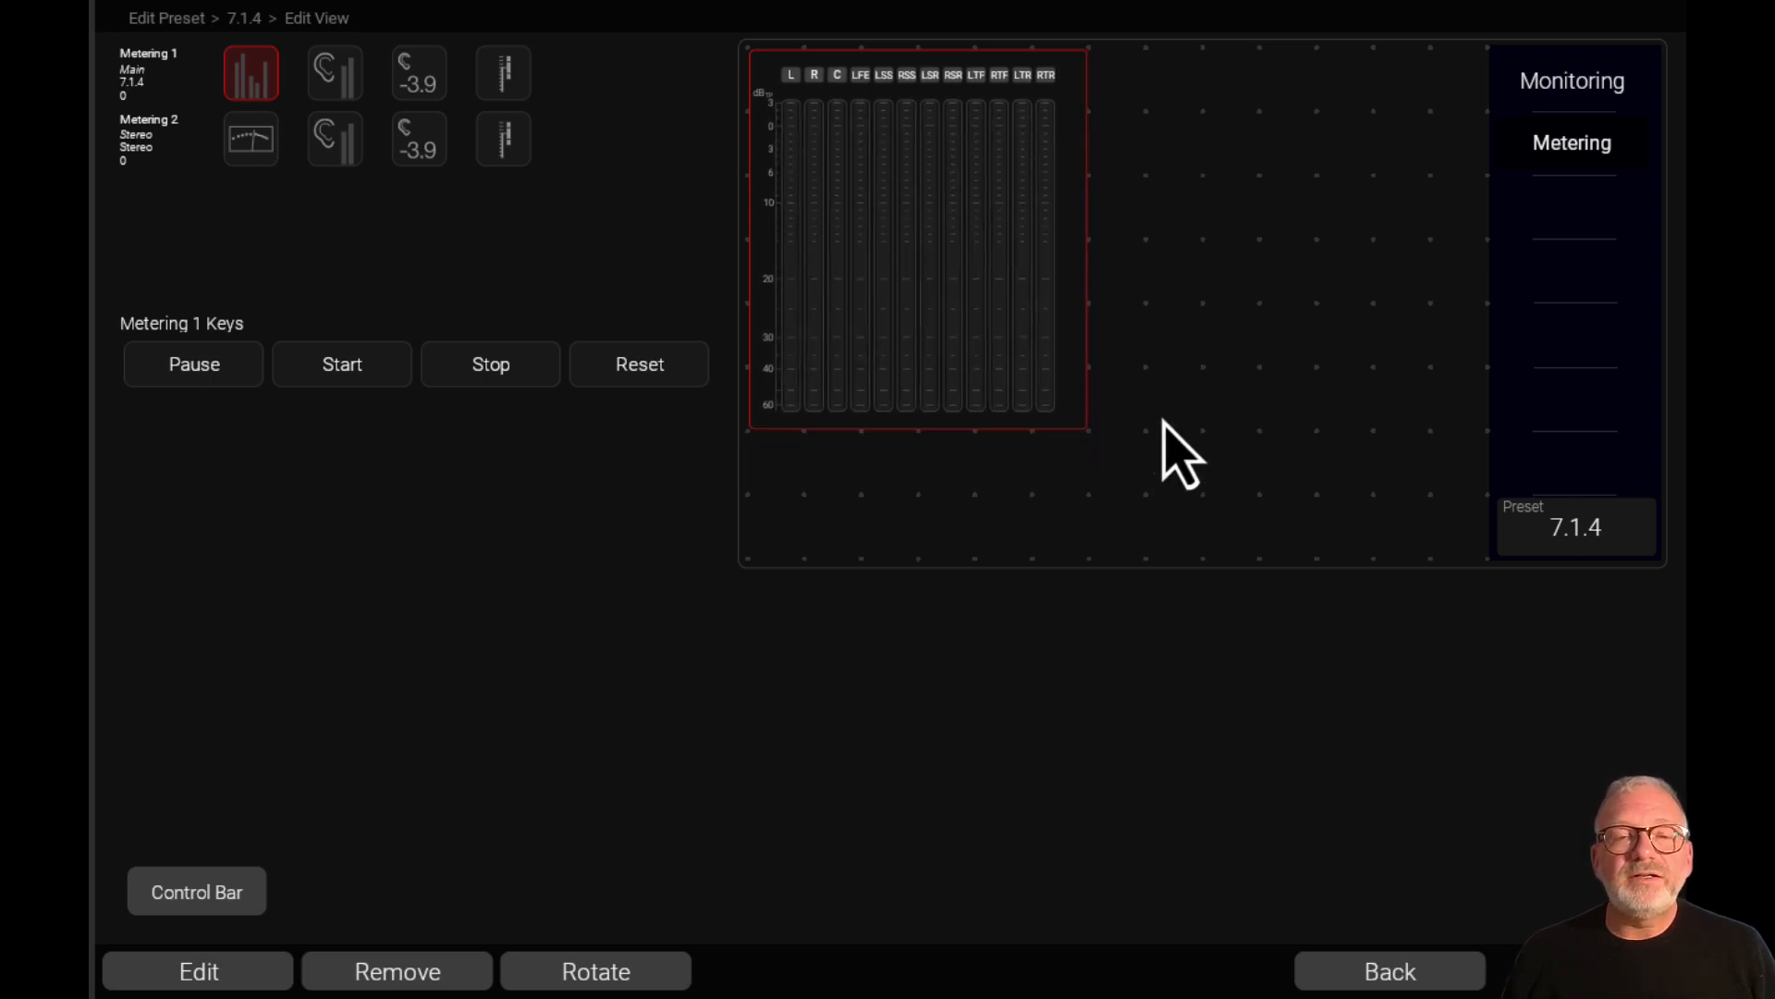
drag(335, 83, 1143, 110)
drag(1195, 168, 1257, 427)
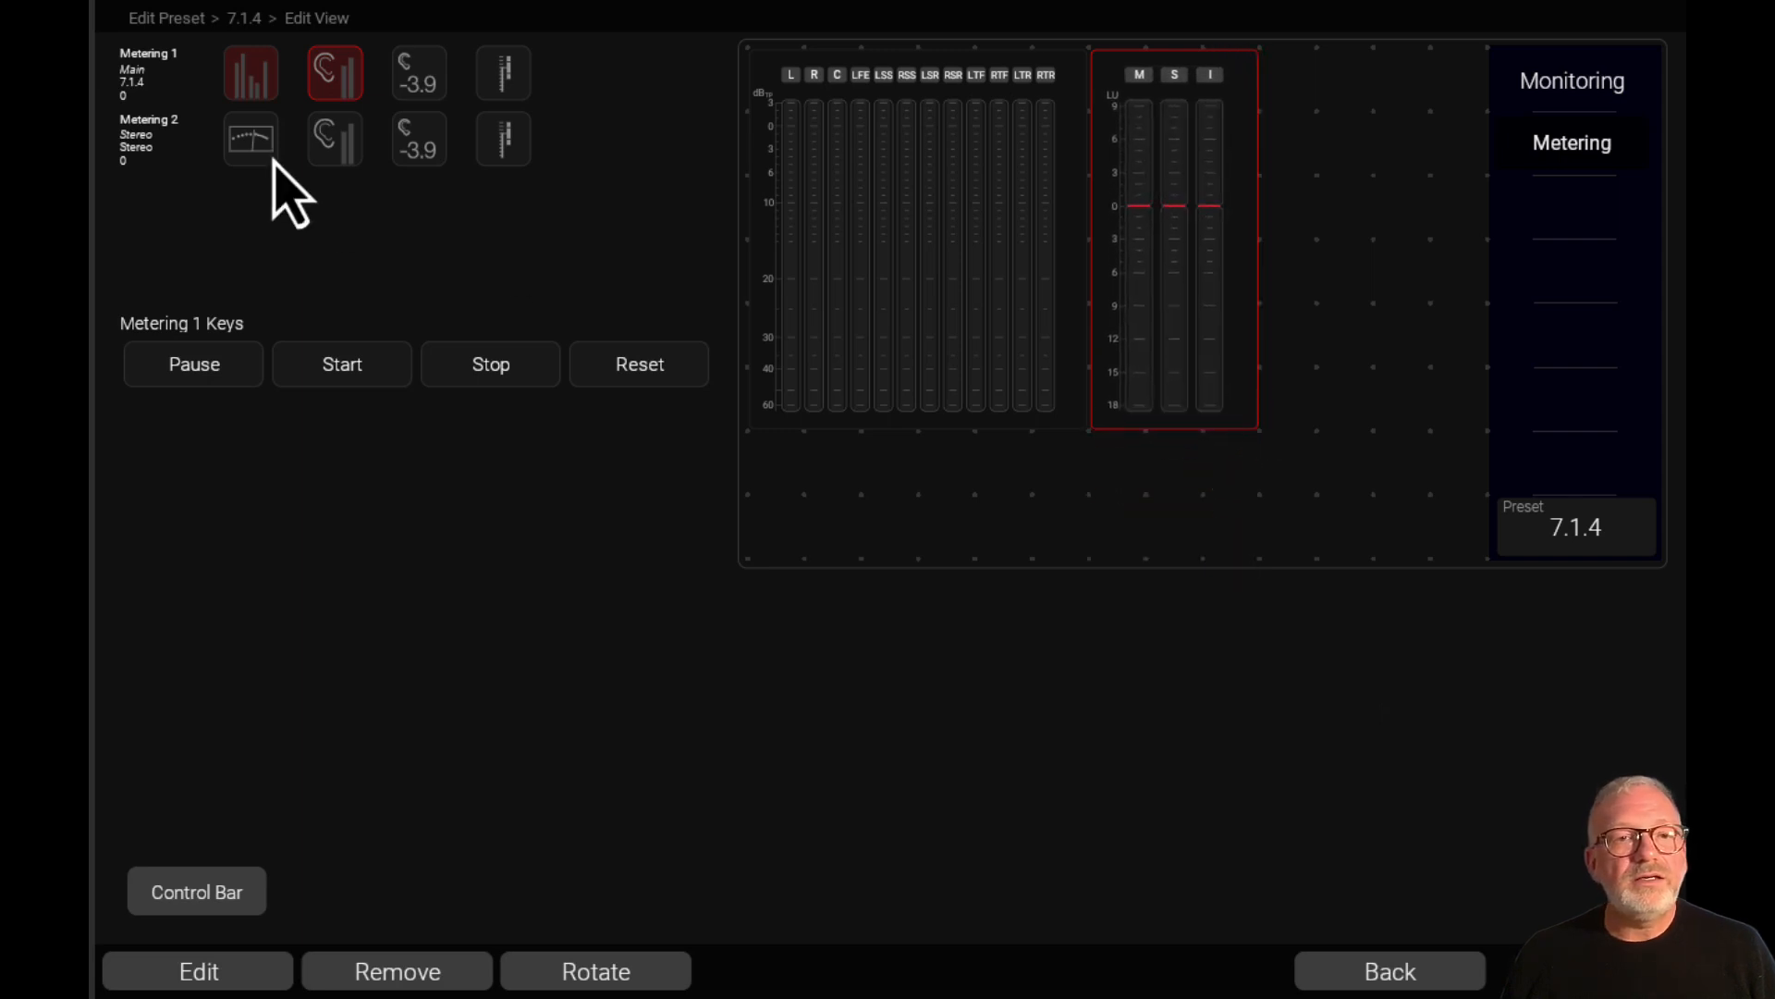
- Place Main's numeric loudness display at about 3 by 2 grid cells below its loudness bars, with both shifted two cells towards the side bar
drag(402, 72, 1254, 570)
drag(1217, 333, 1279, 287)
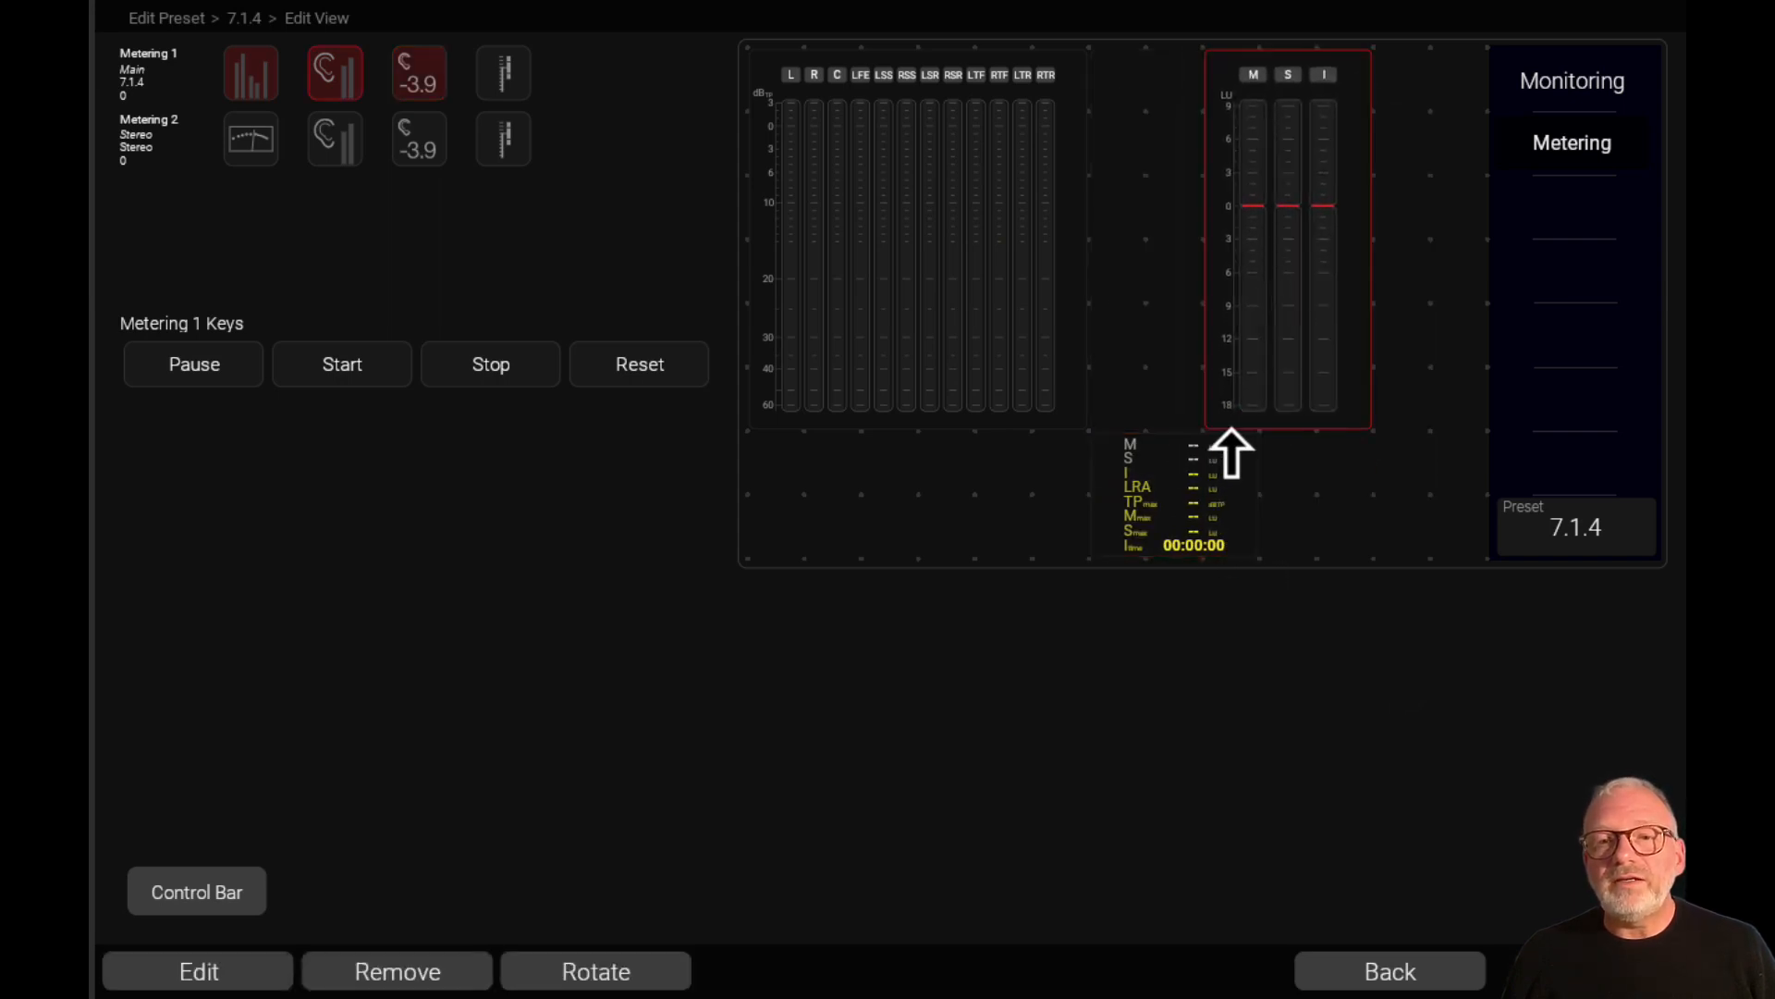
drag(1224, 452, 1305, 538)
- Widen Main's level bargraph to about 8 by 6 grid cells and place its loudness range meter at about 2 by 8 beside the loudness bars
click(1078, 289)
drag(1078, 290, 1197, 286)
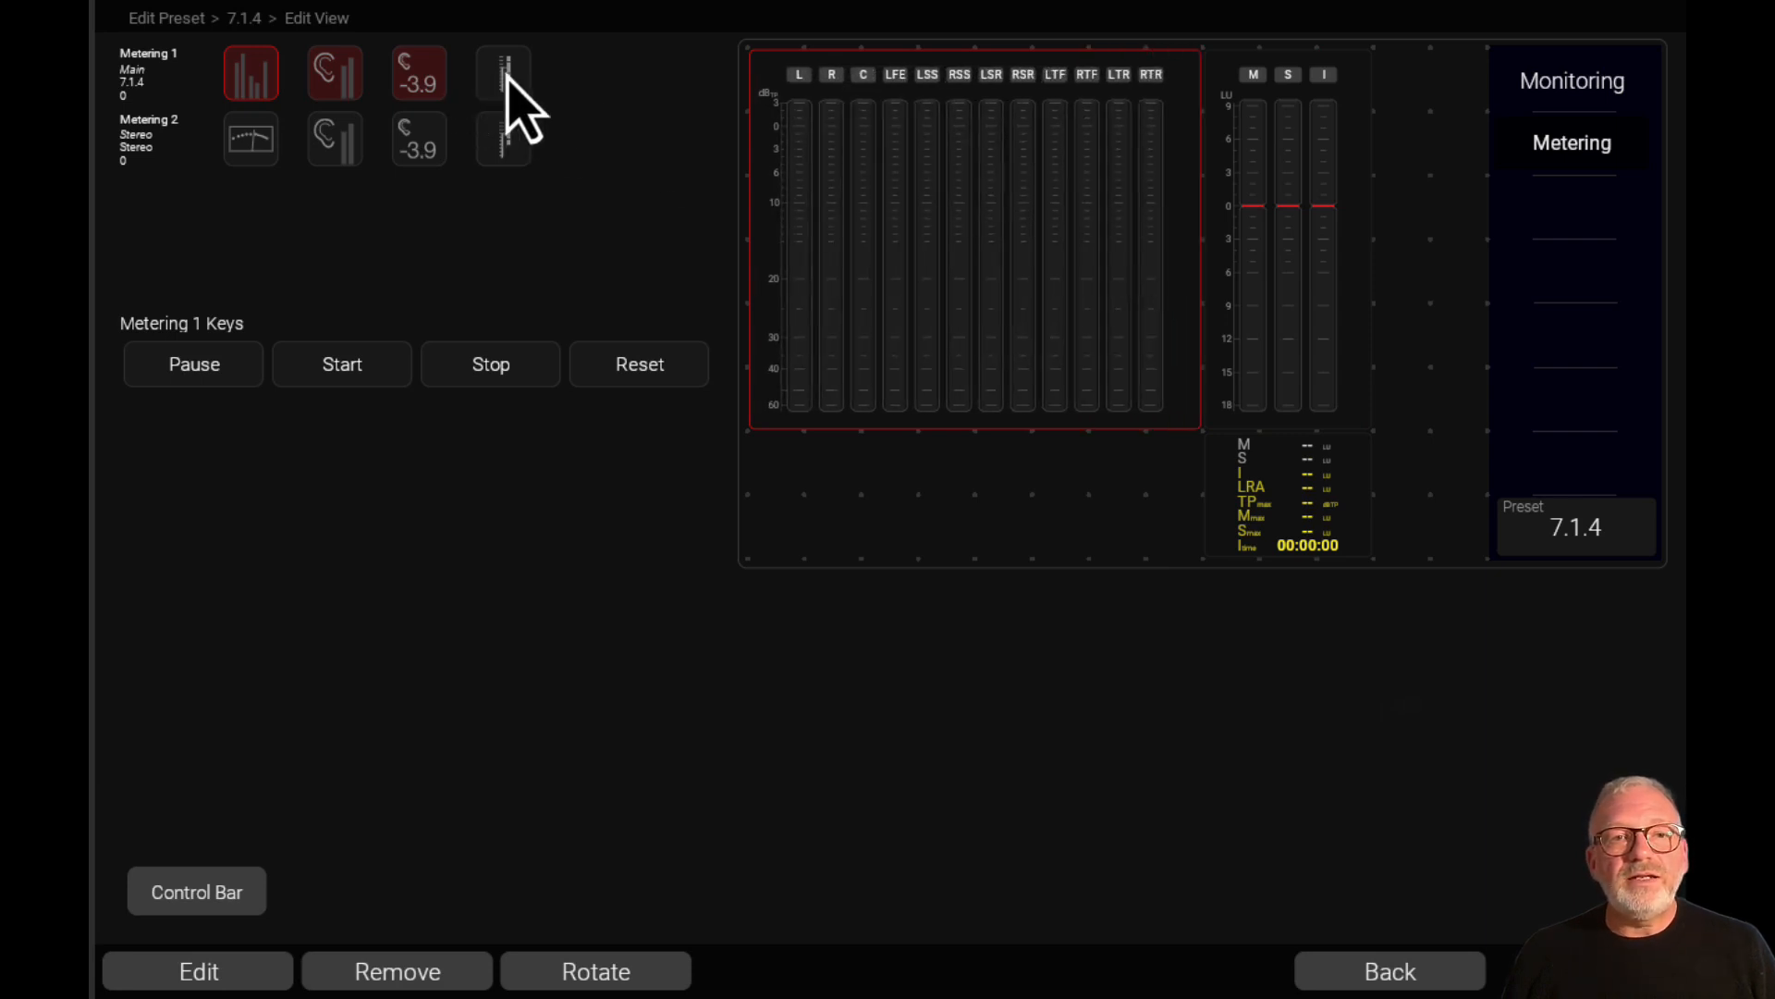
drag(506, 70, 1482, 560)
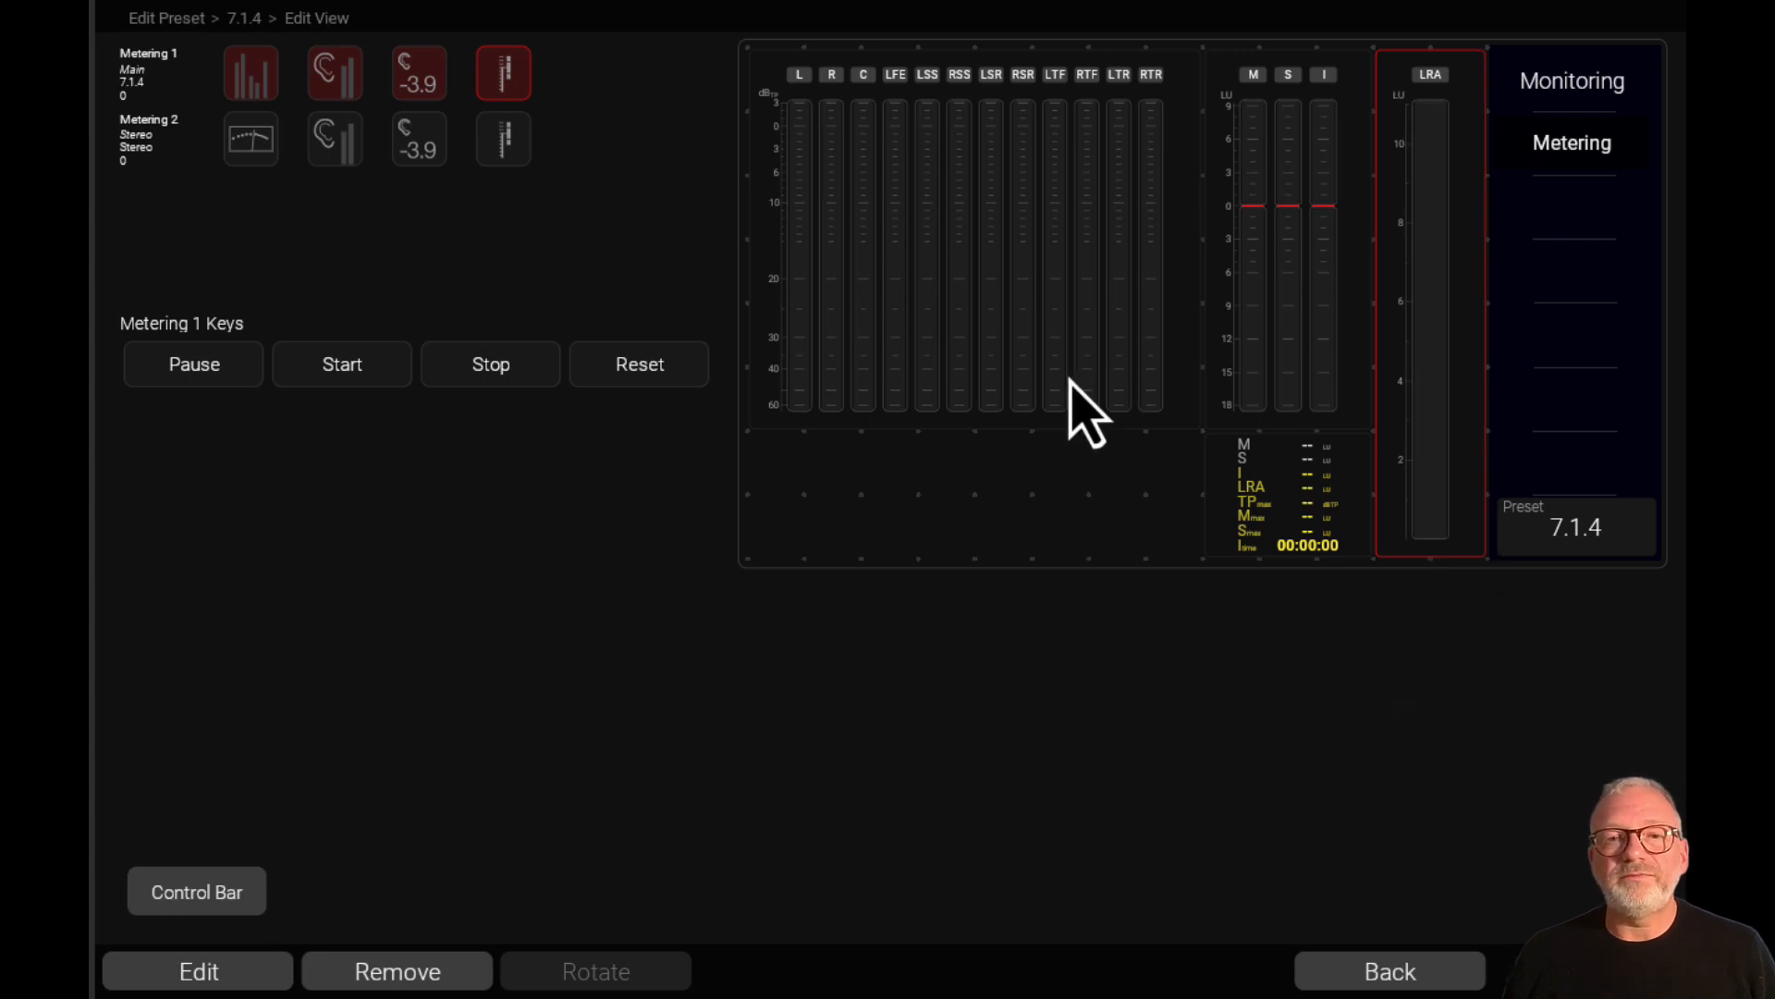
click(1336, 296)
click(1050, 250)
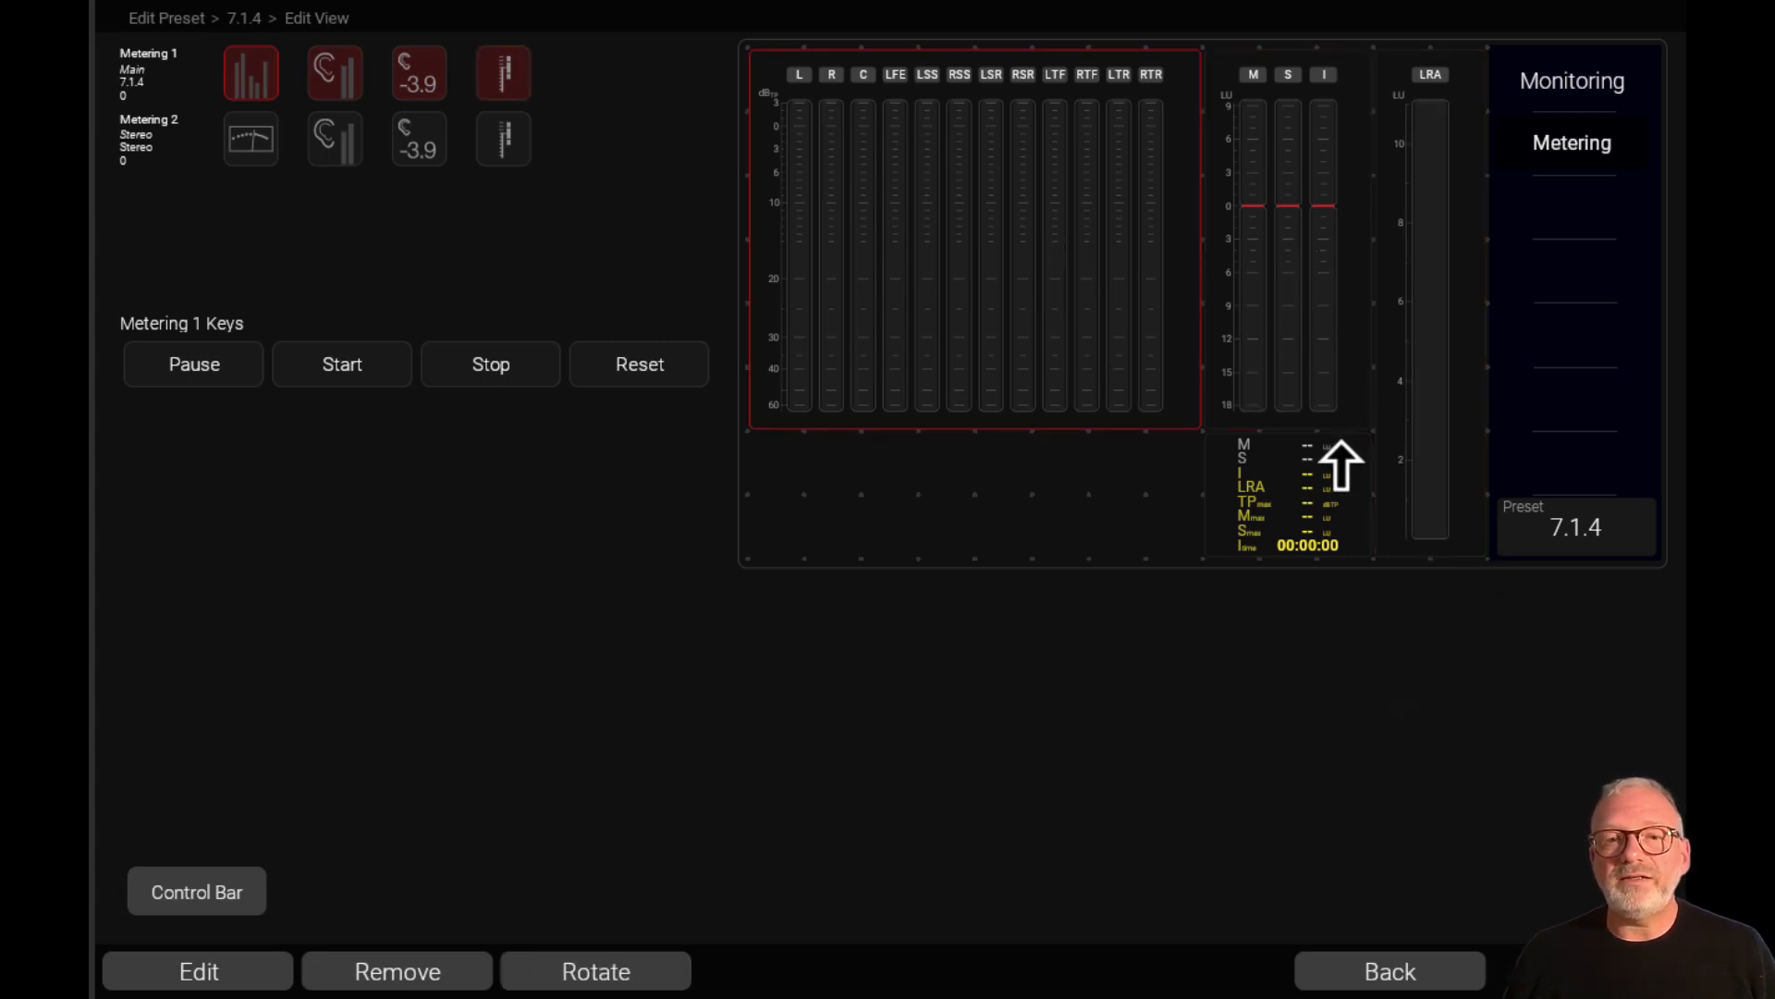
- Place Stereo's moving-coil meter at about 8 by 2 grid cells beneath Main's level bargraph and leave the view layout
click(250, 141)
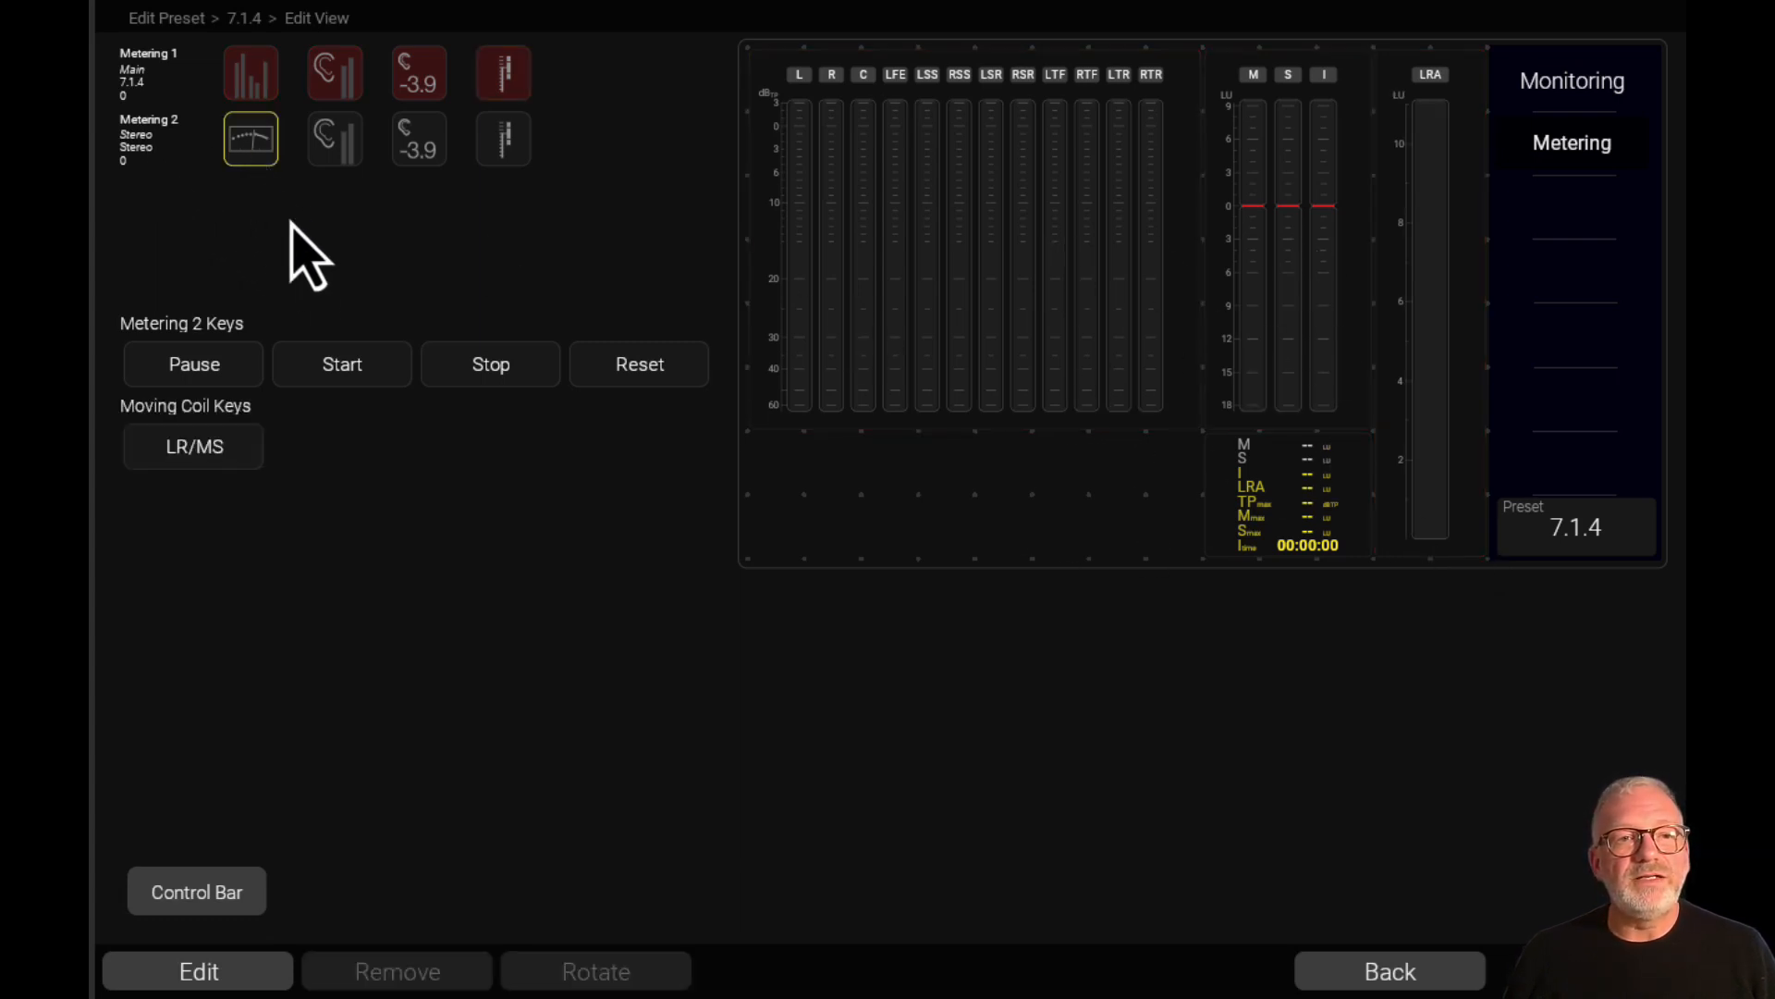
drag(251, 141, 1163, 500)
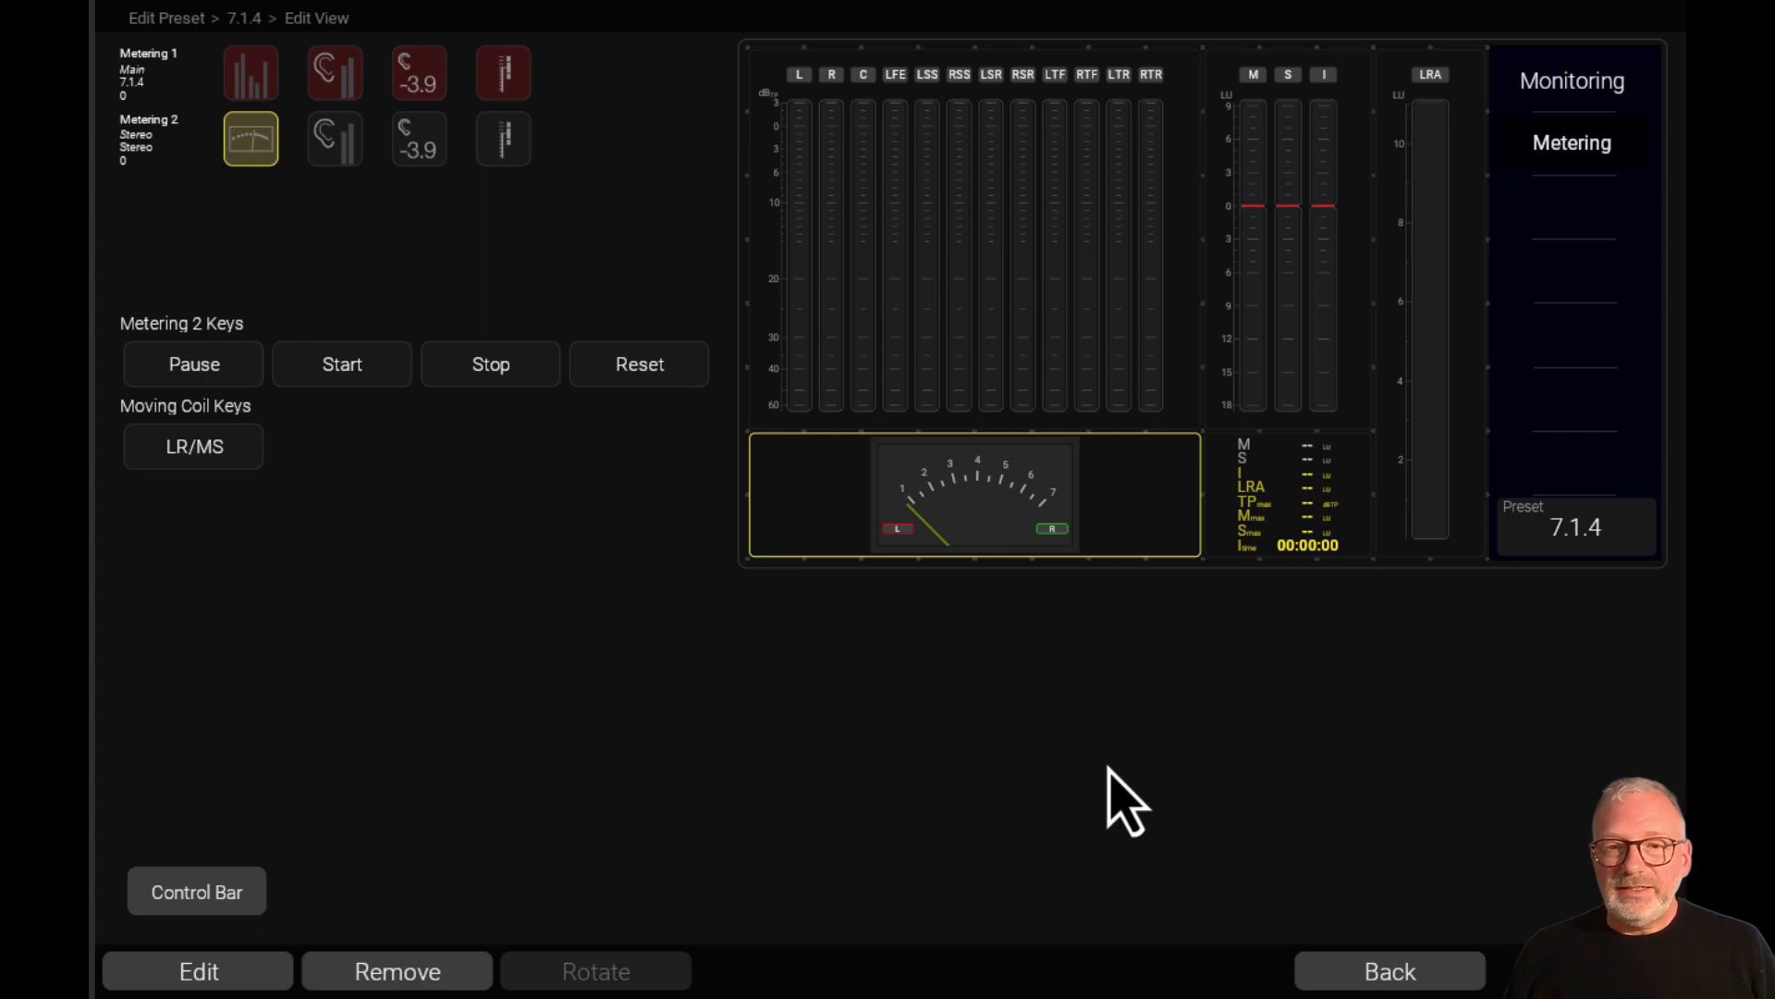
click(1414, 982)
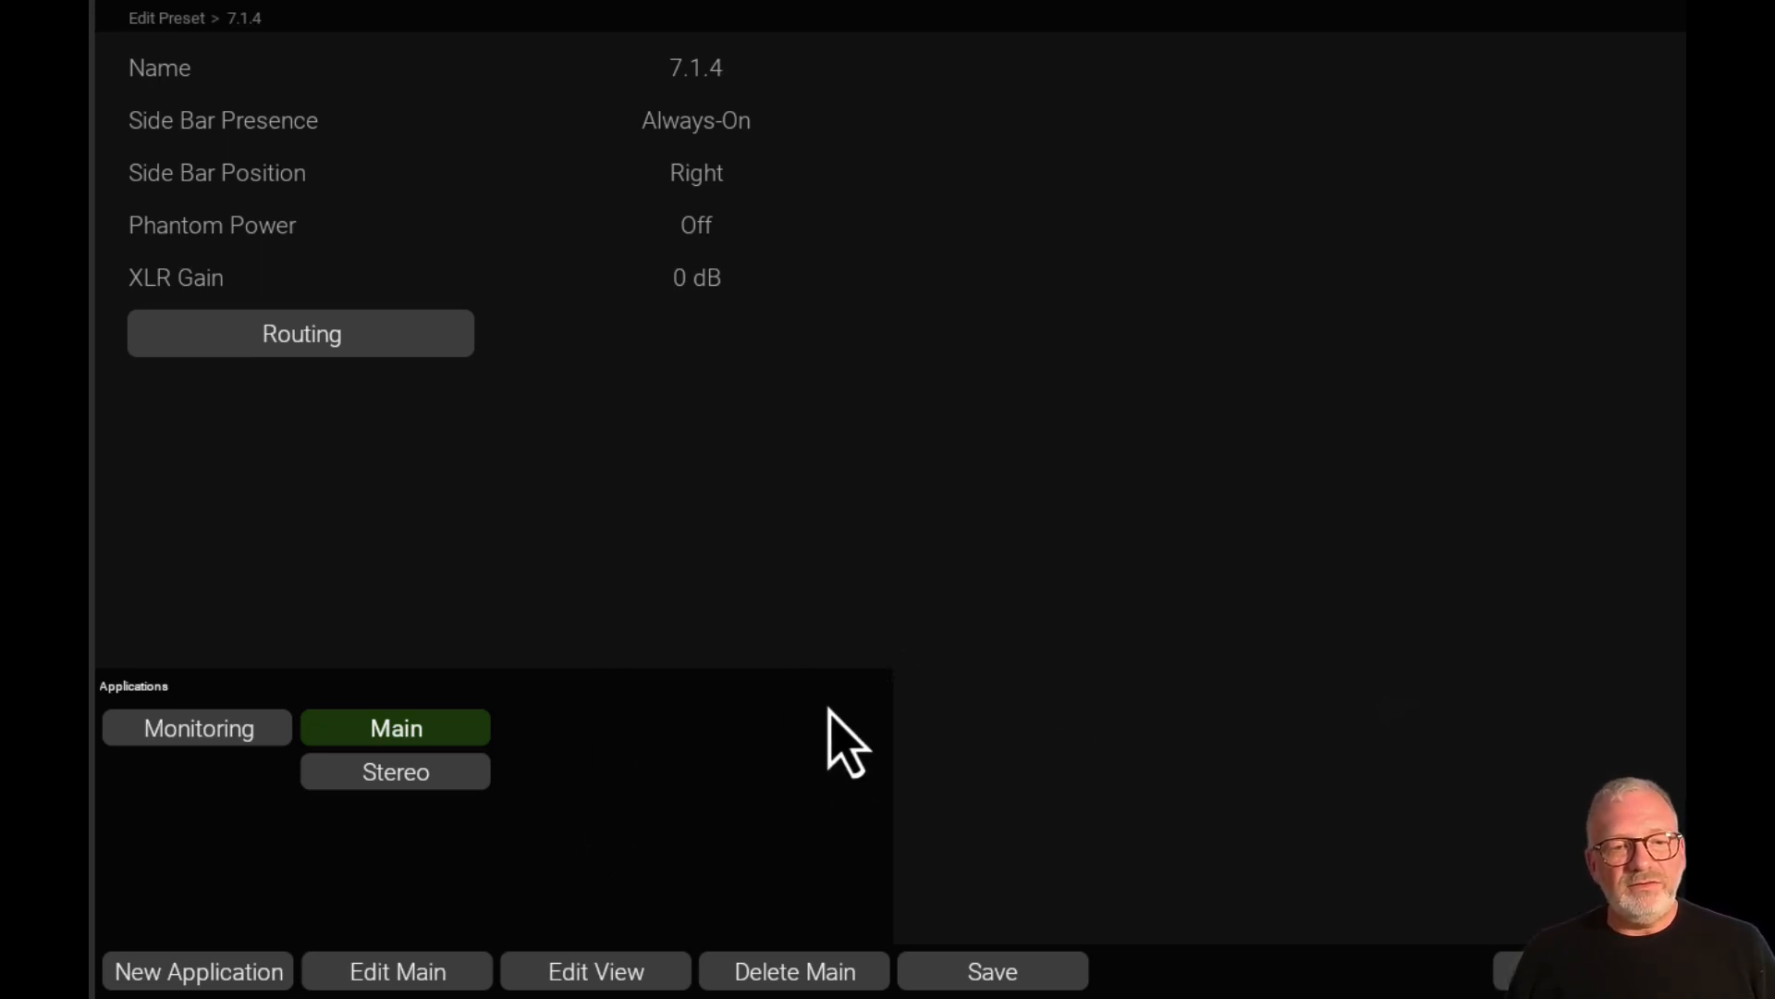
- Set Main's loudness scale to EBU+9a and check the loudness type and target level settings
click(431, 982)
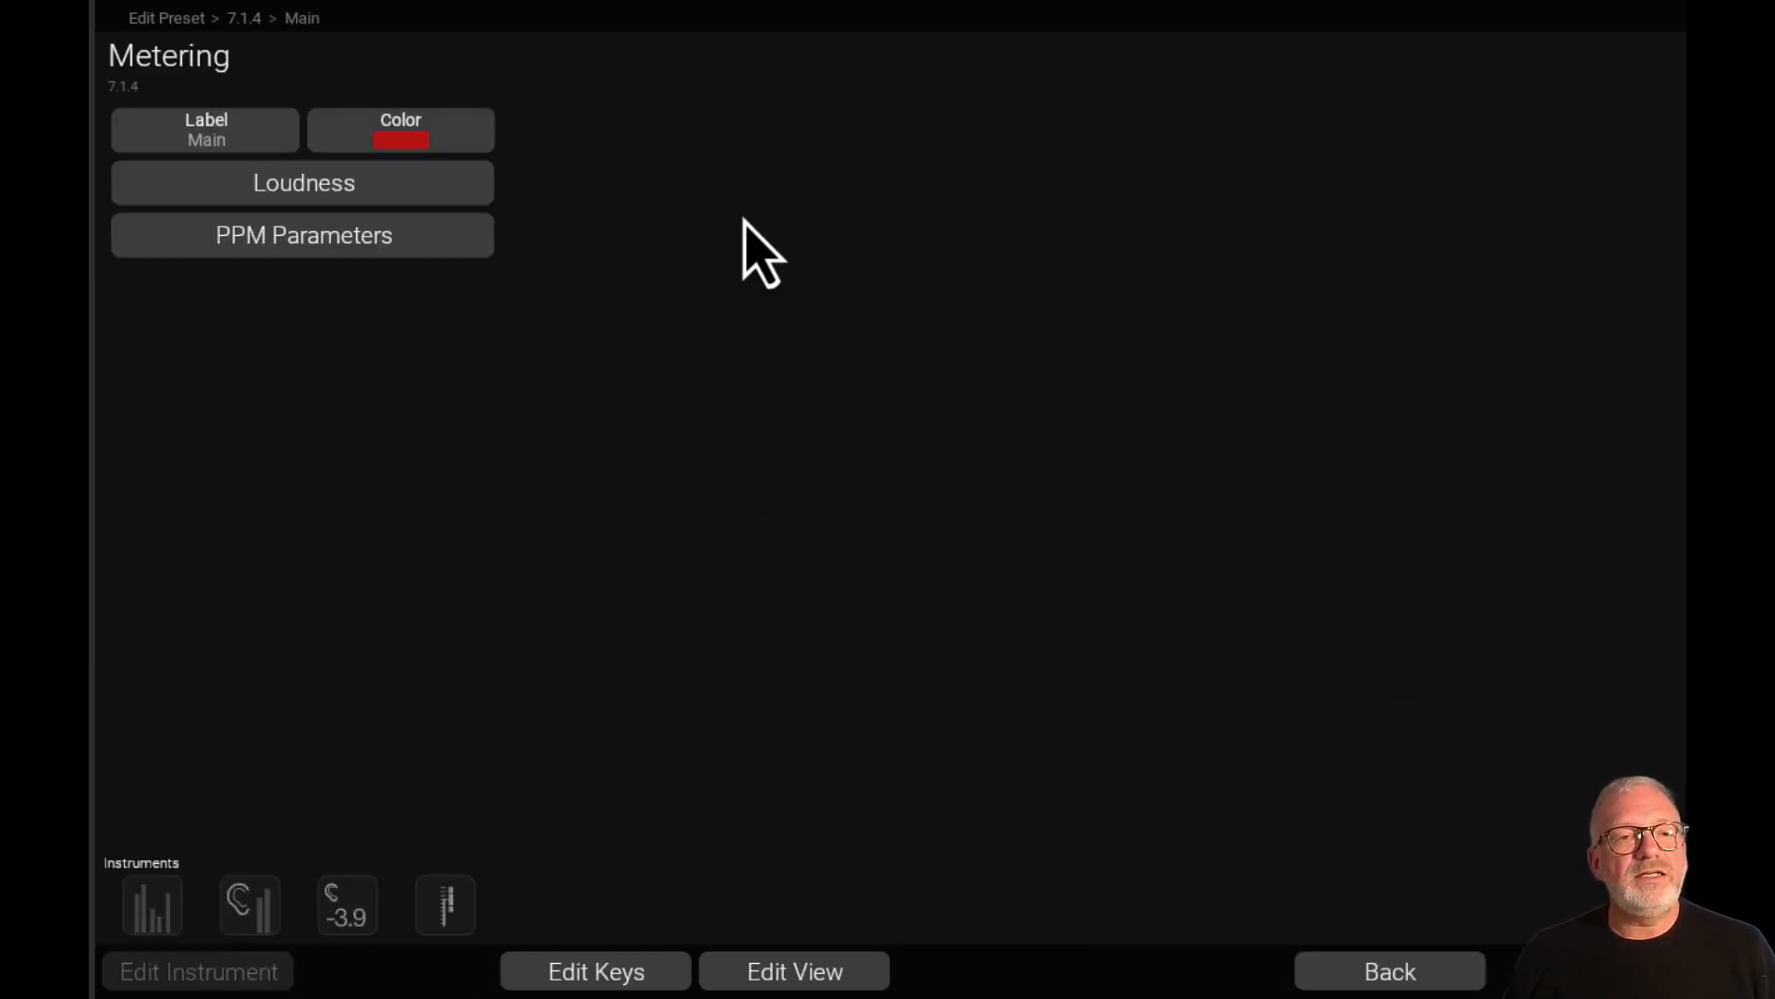
click(304, 205)
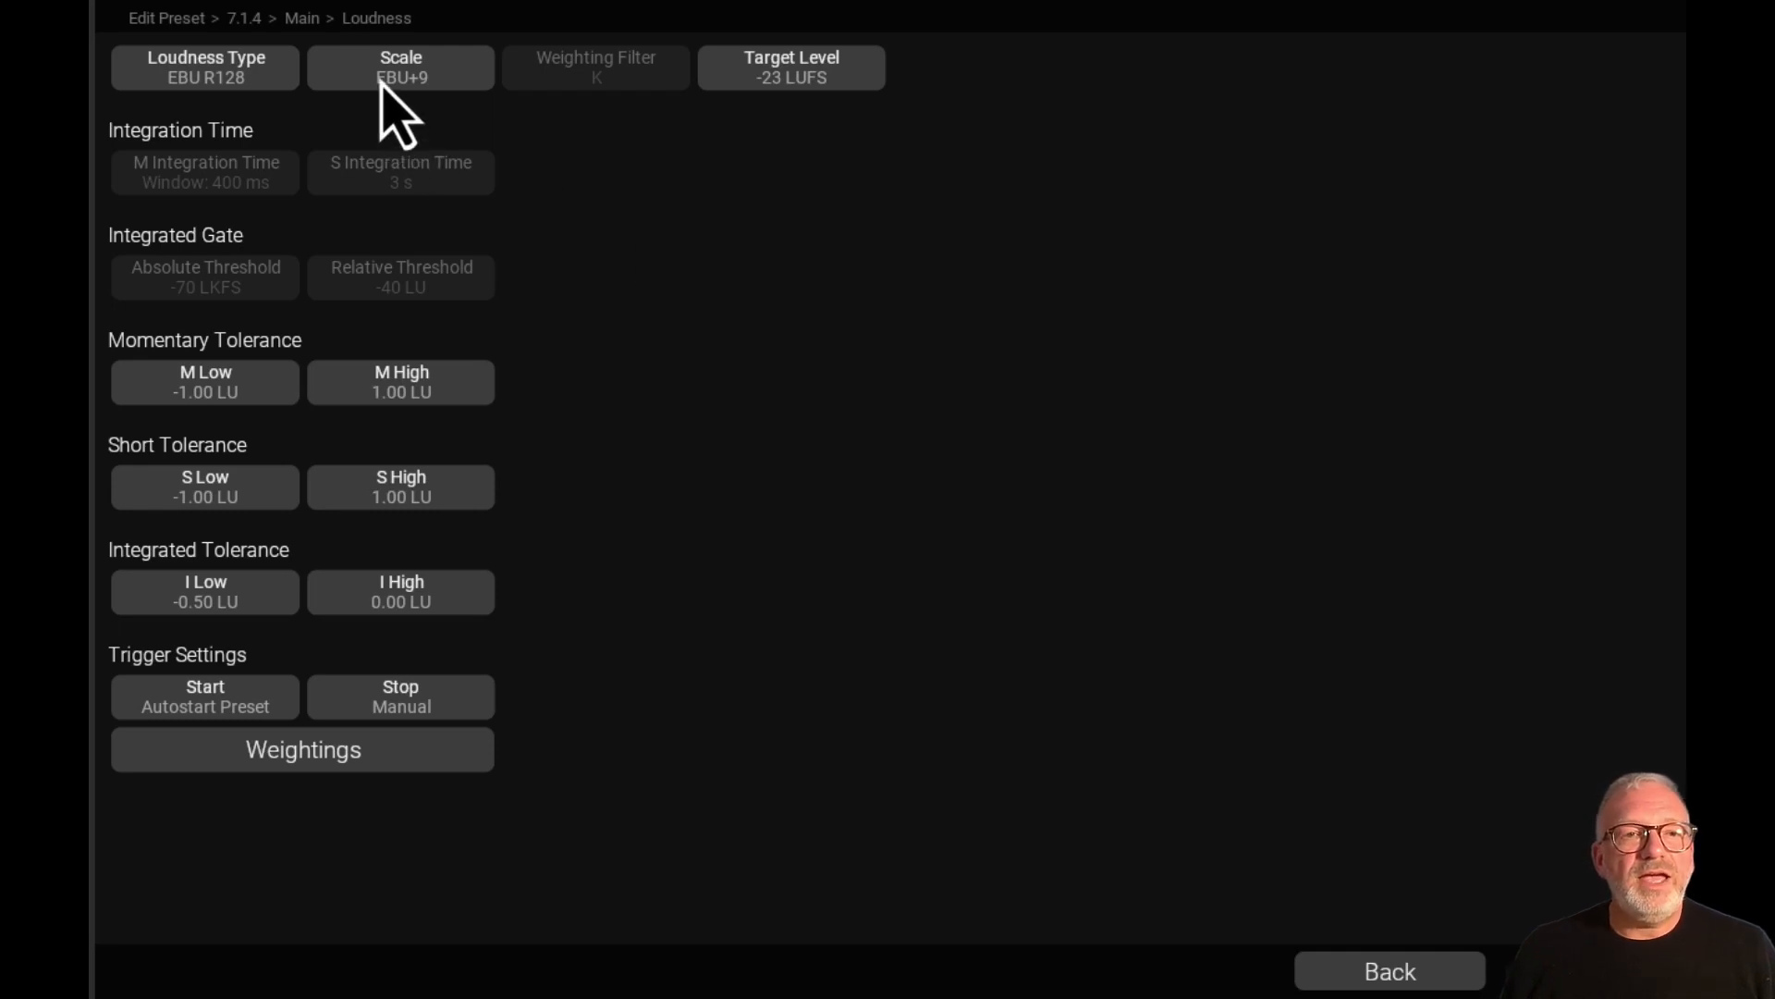
click(277, 70)
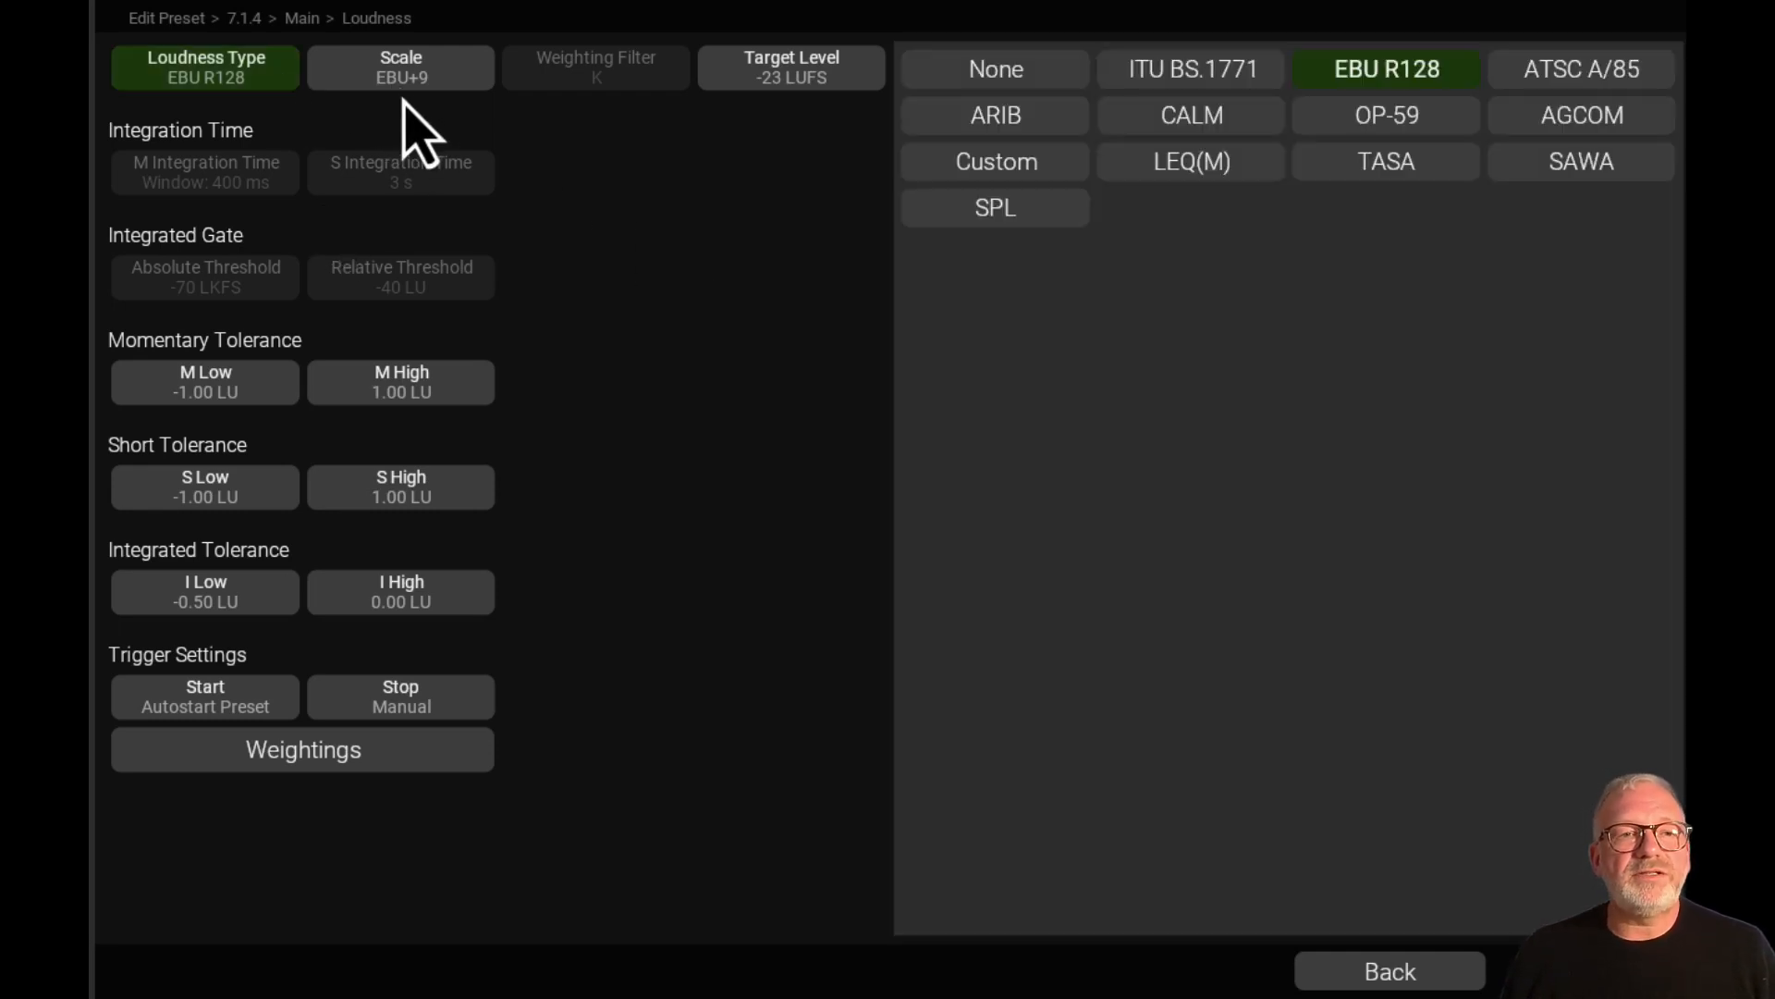
click(428, 77)
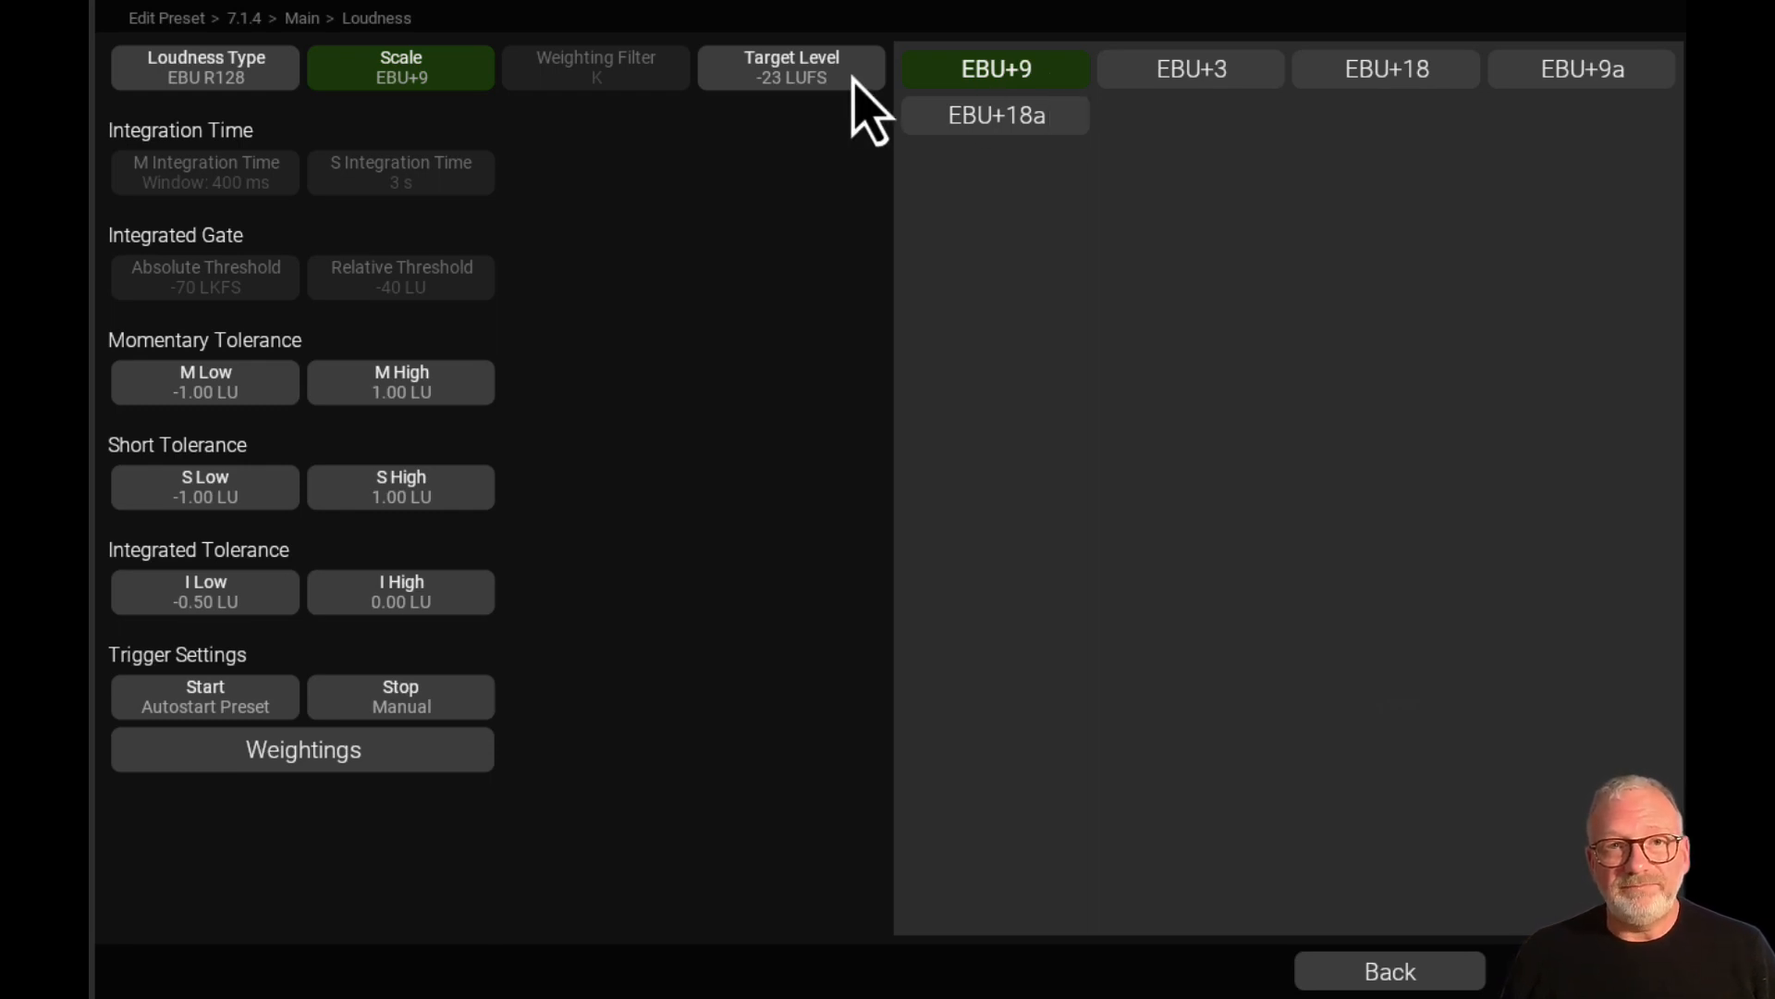
click(1632, 67)
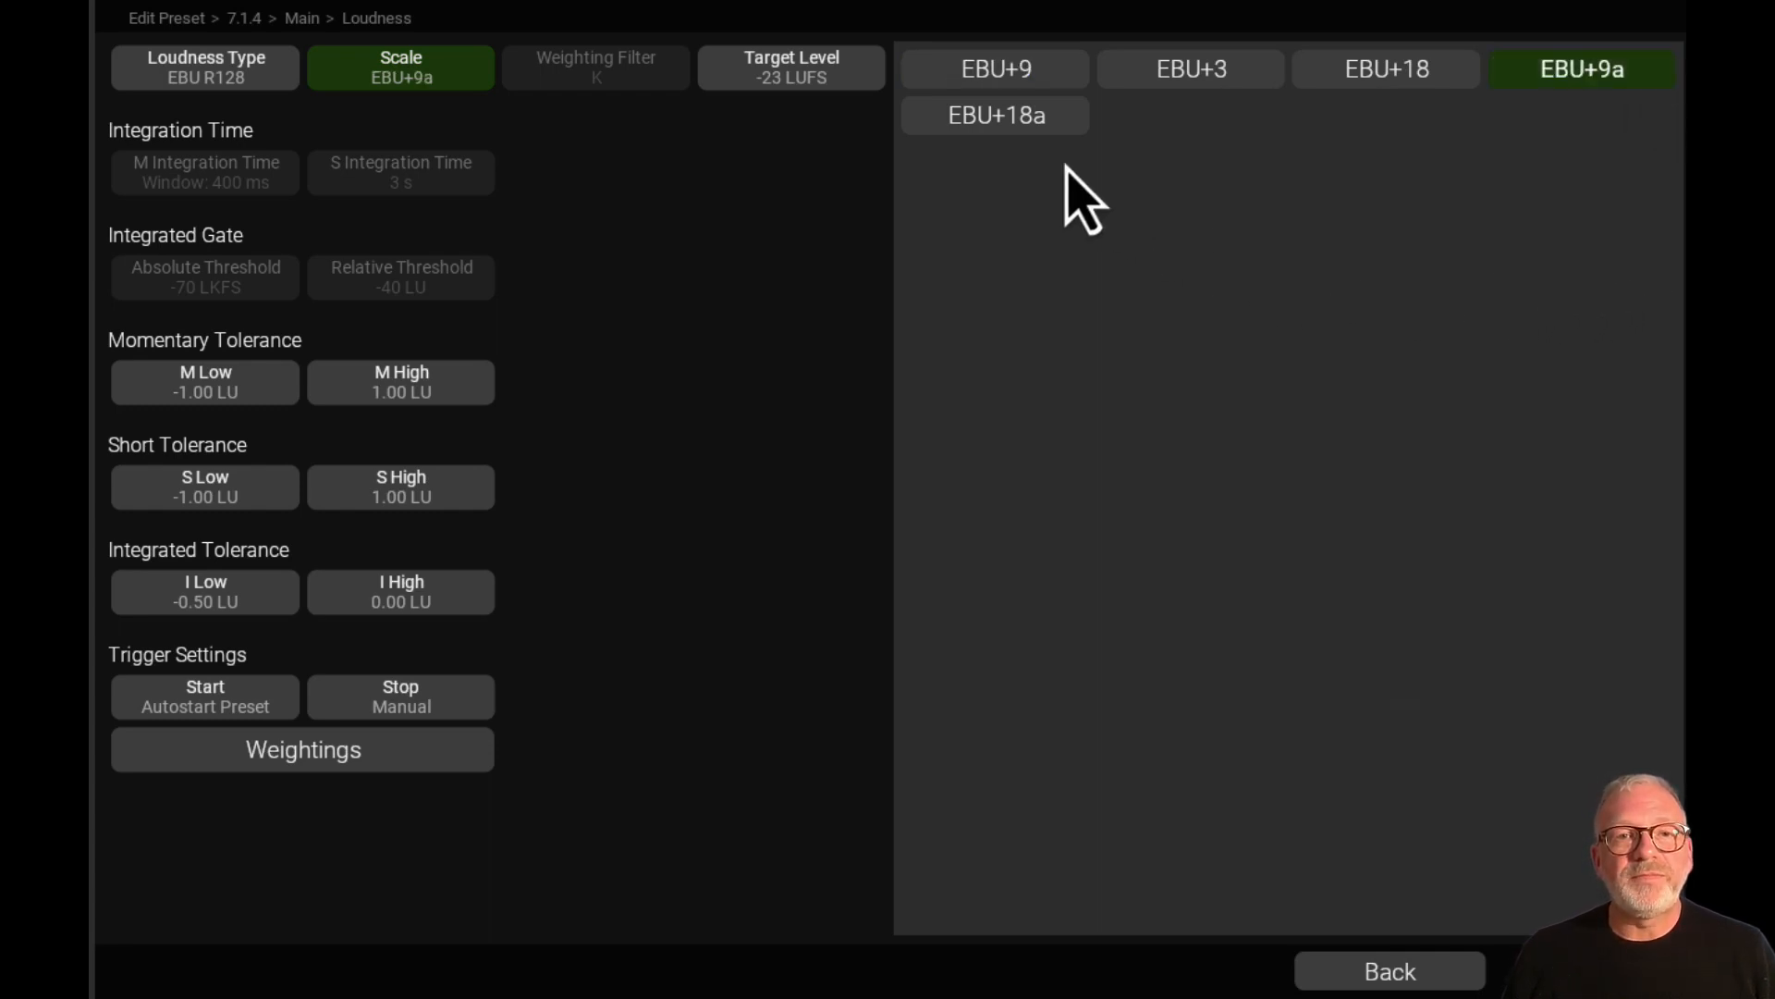
click(852, 82)
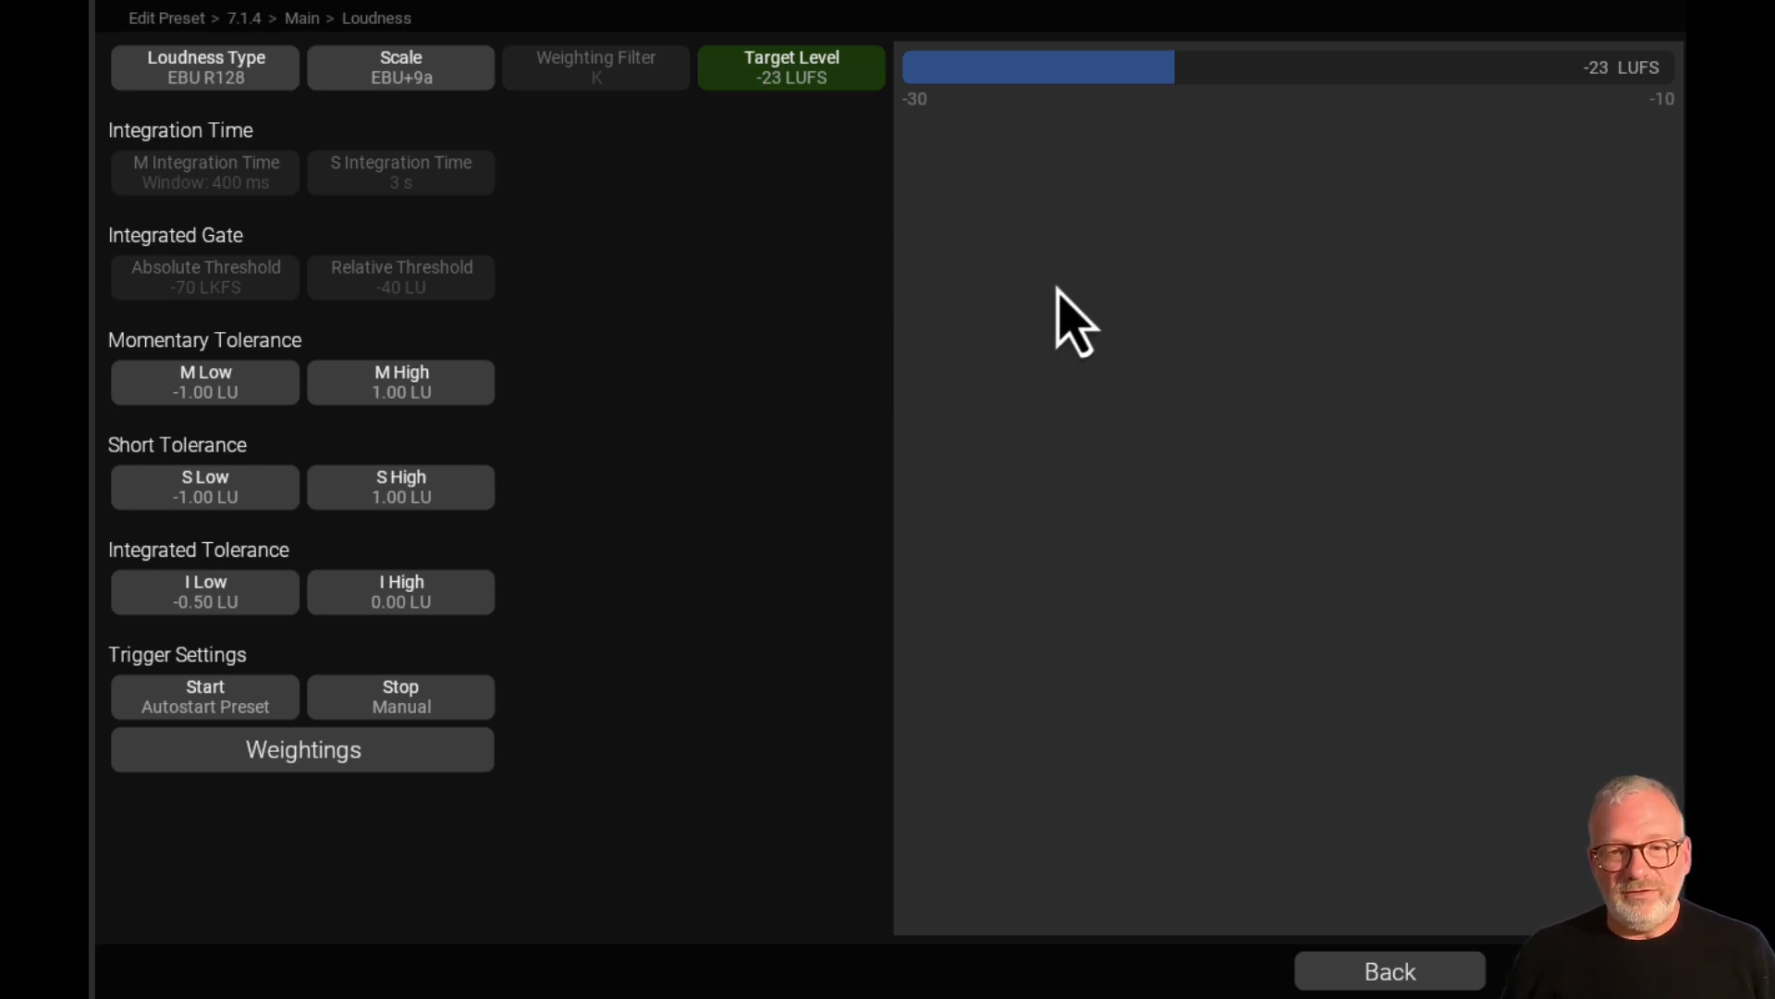
click(1393, 980)
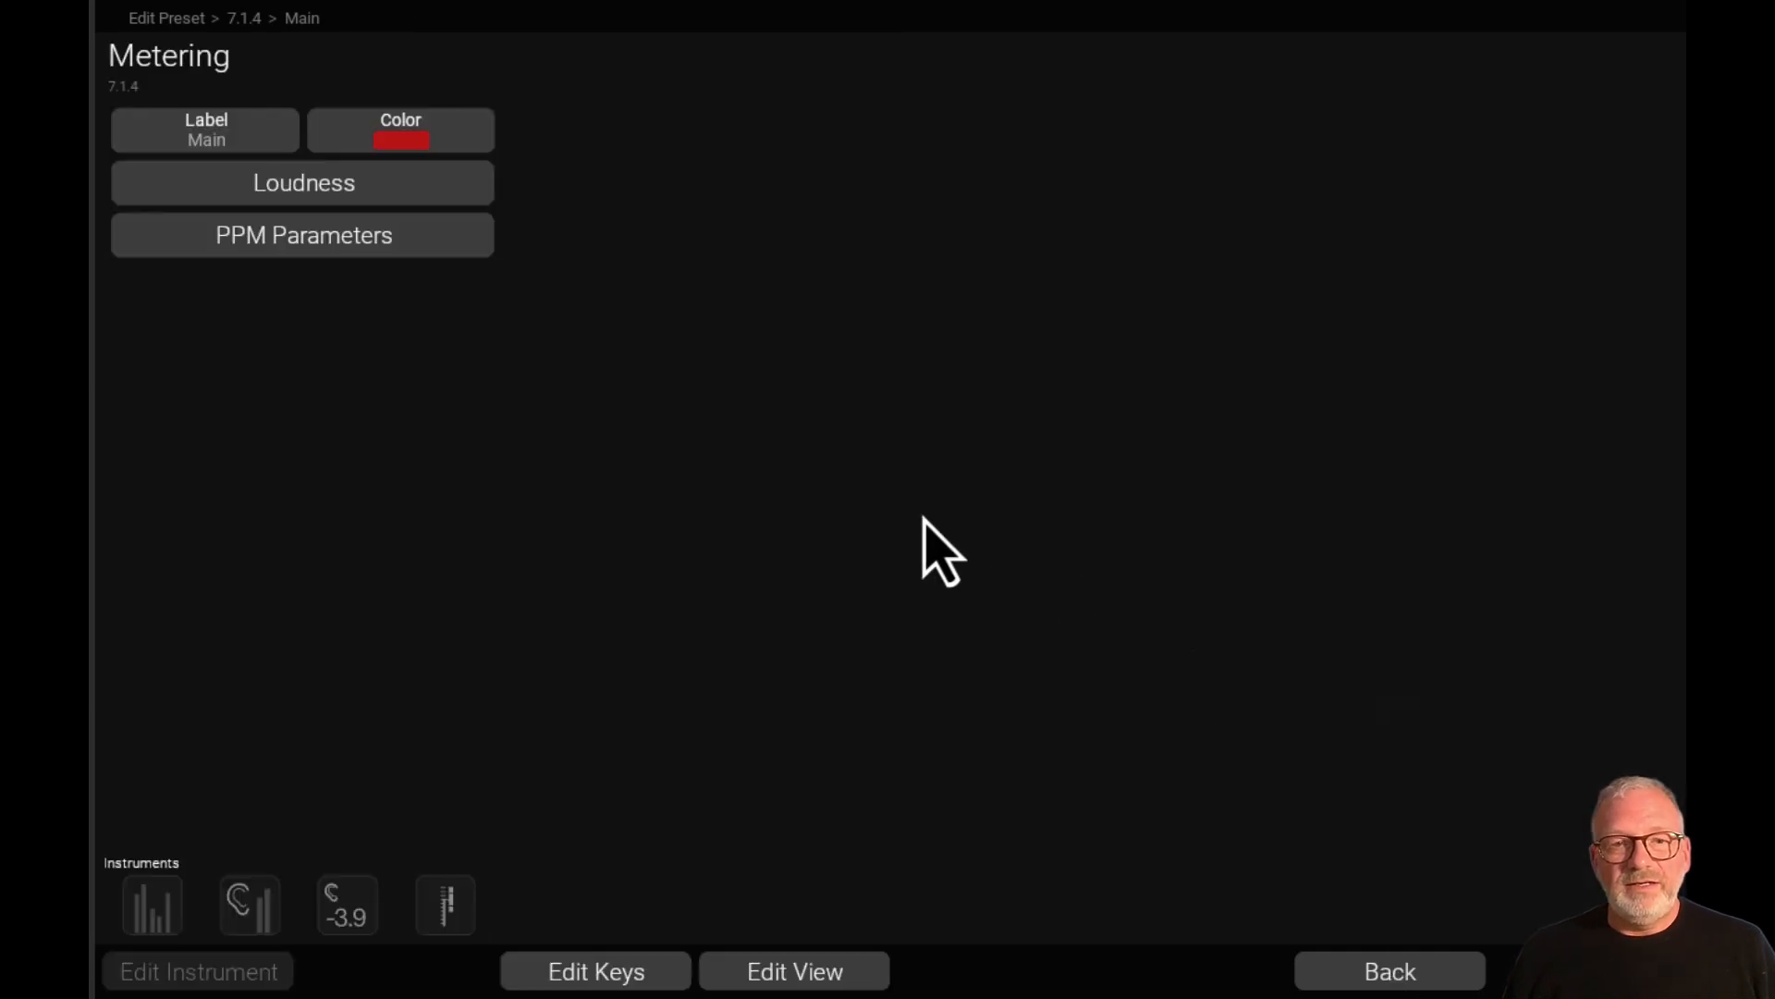
- Set the split mode of Main's level bargraph to Loud + PPM Dual and check its orientation options
click(860, 966)
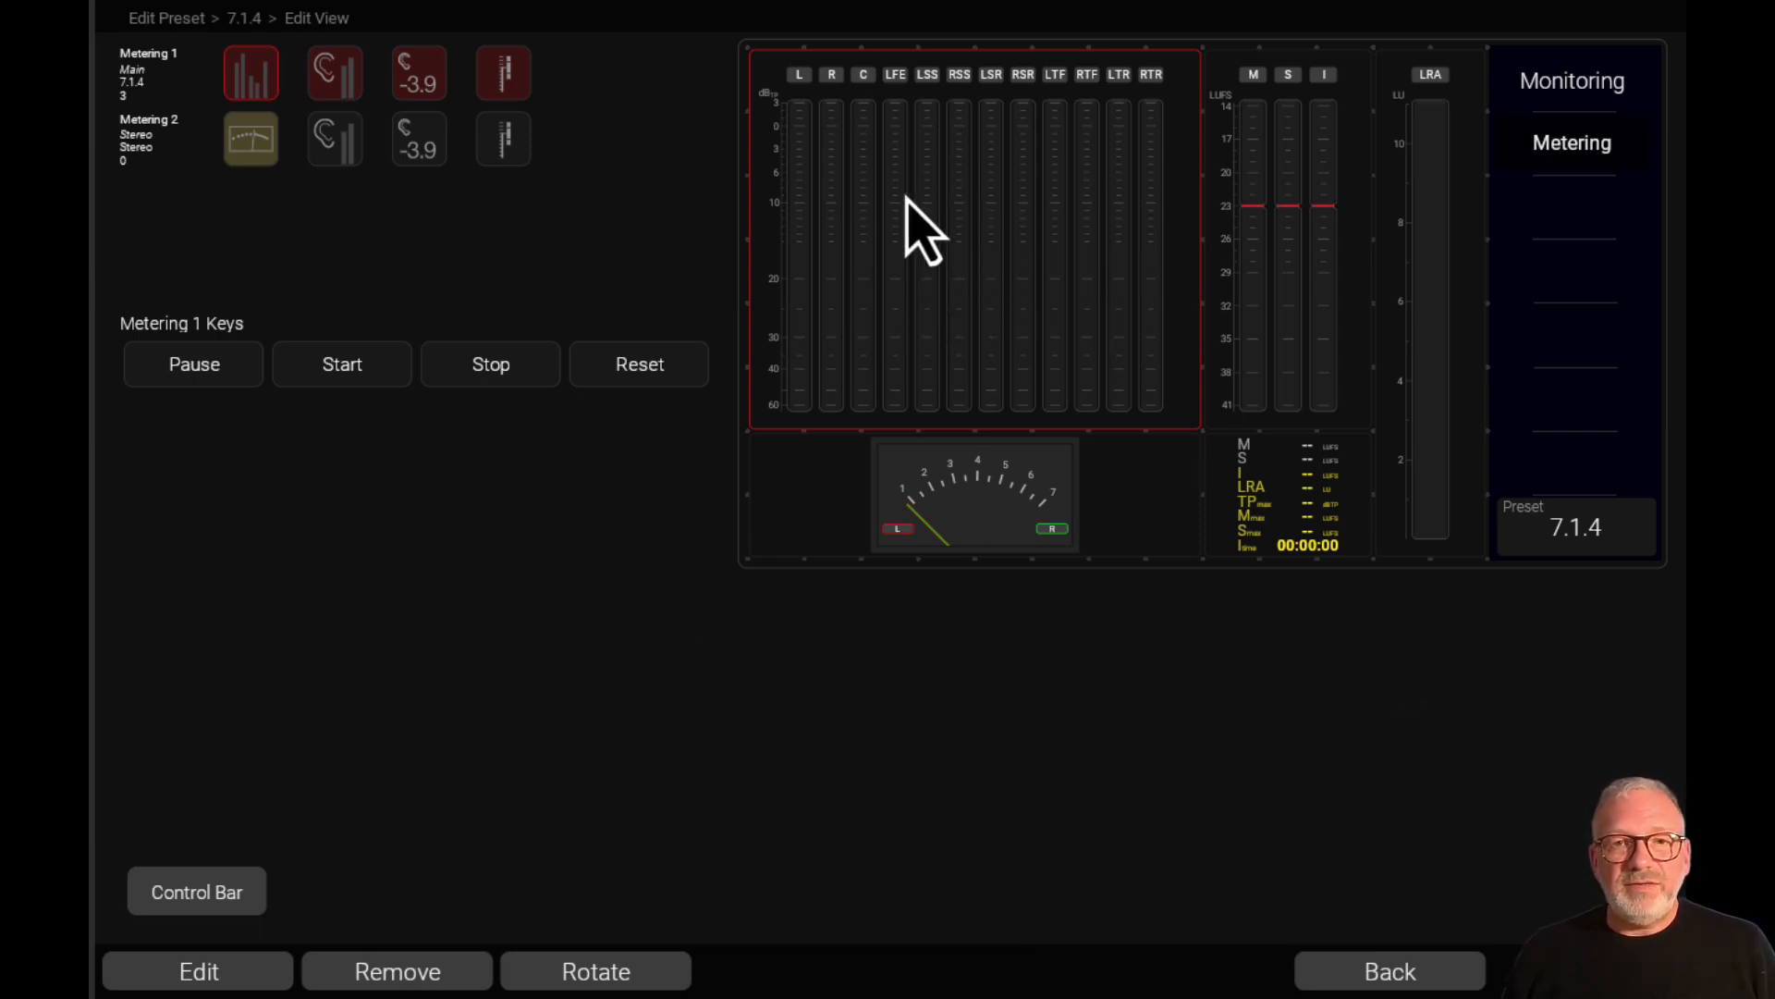
click(269, 971)
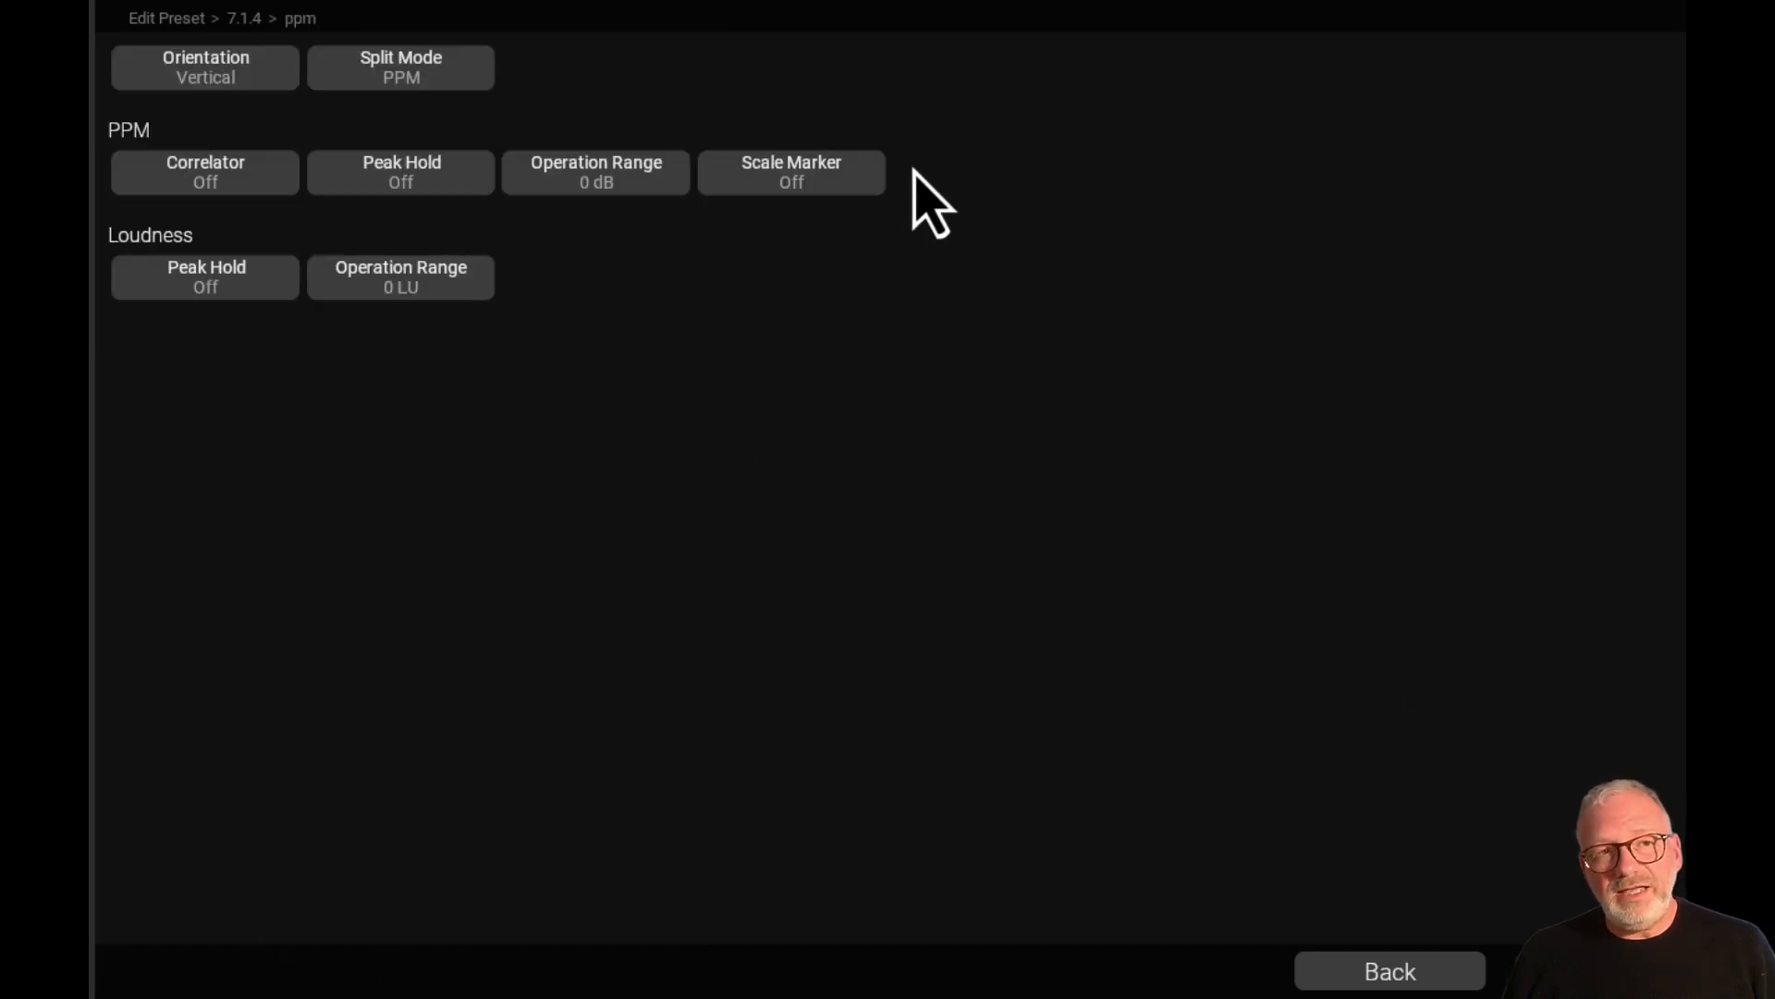
click(261, 77)
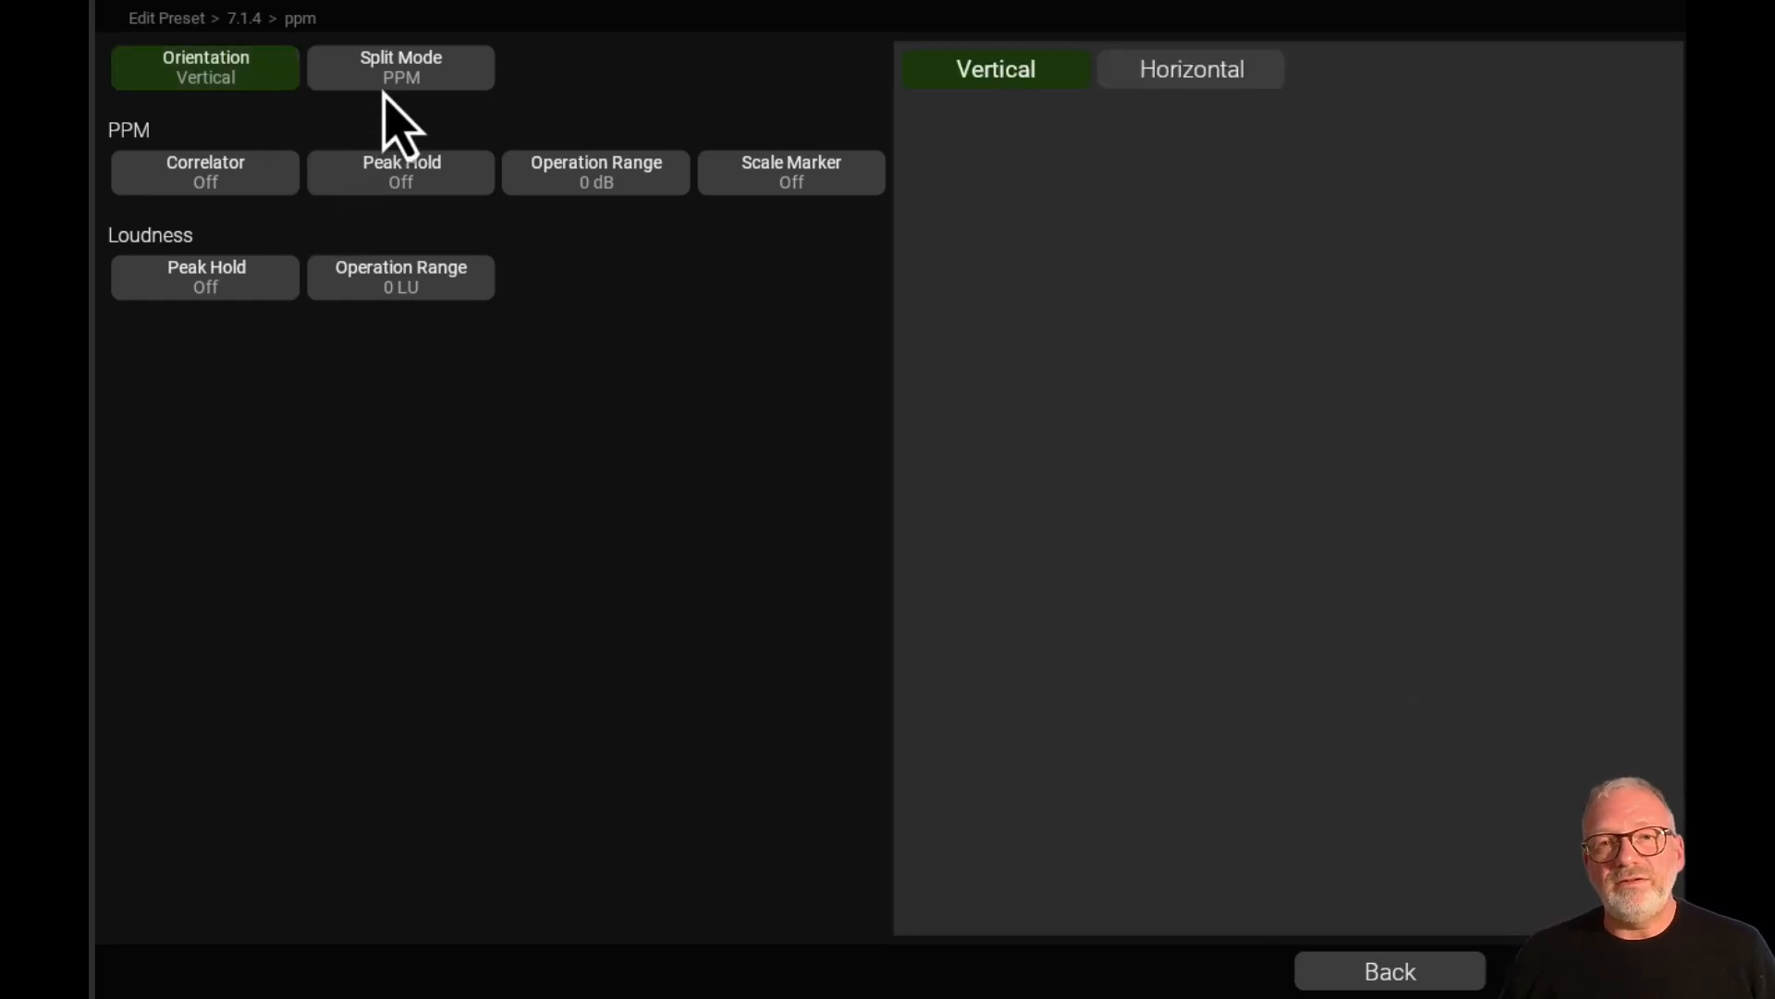
click(428, 69)
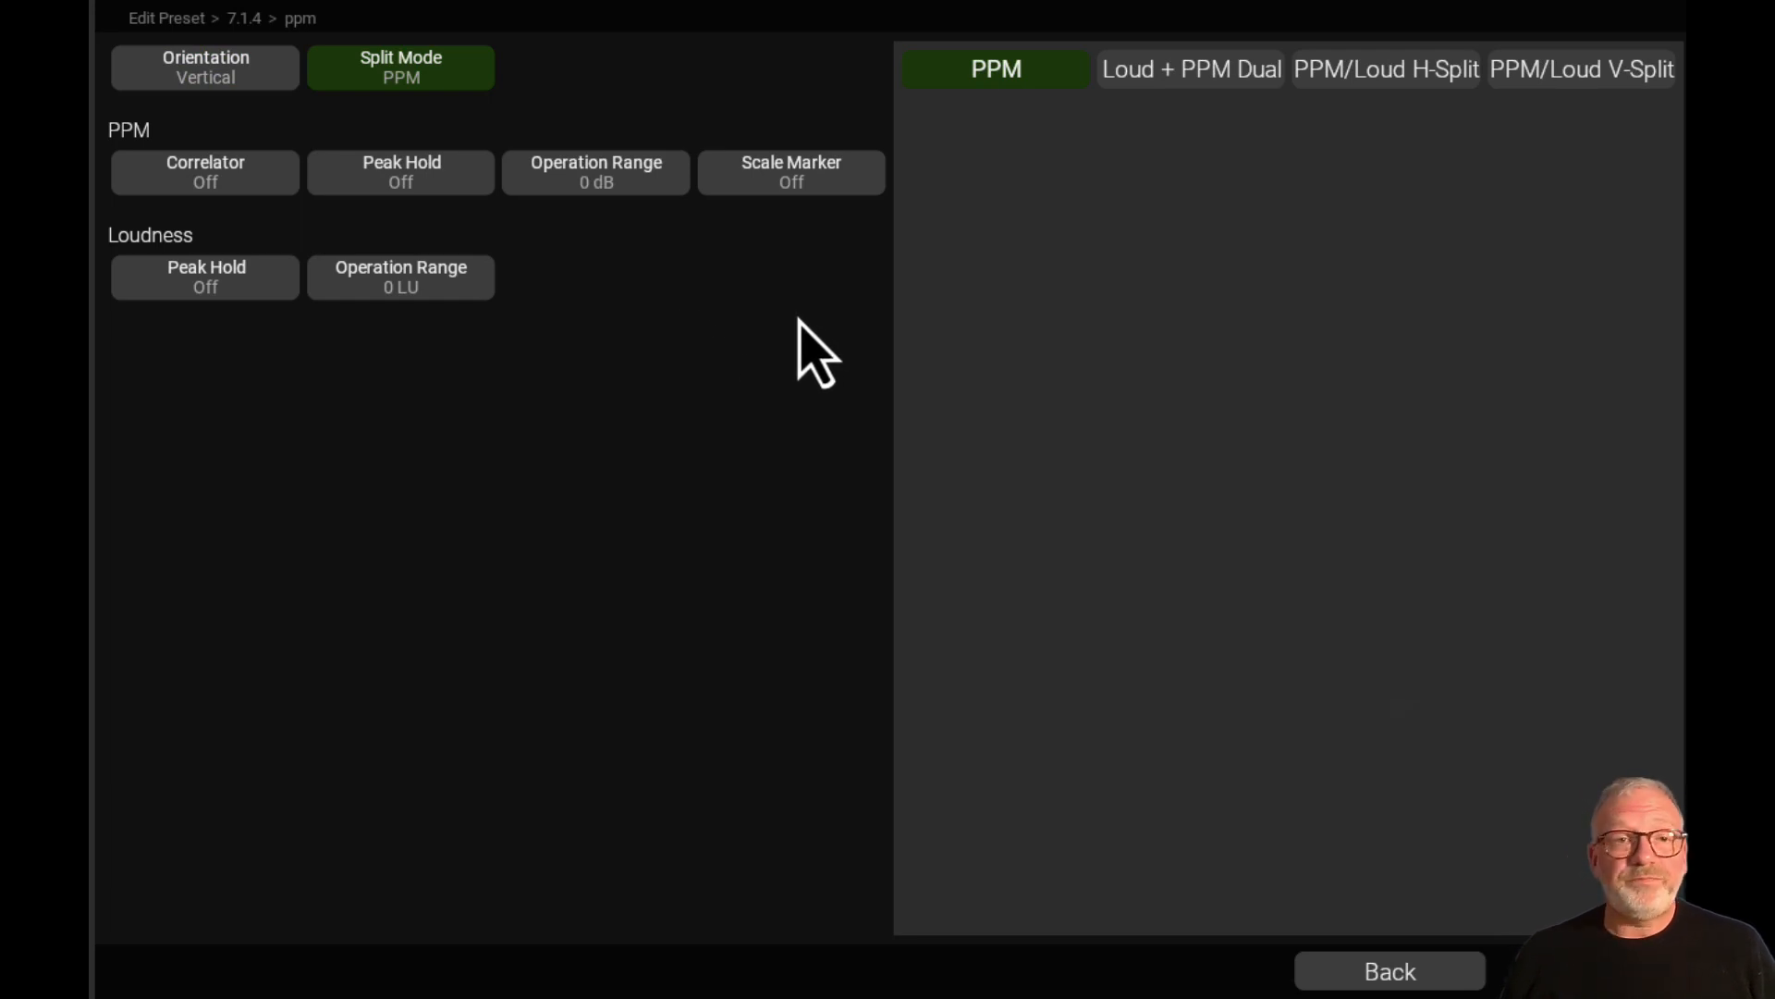
click(1242, 81)
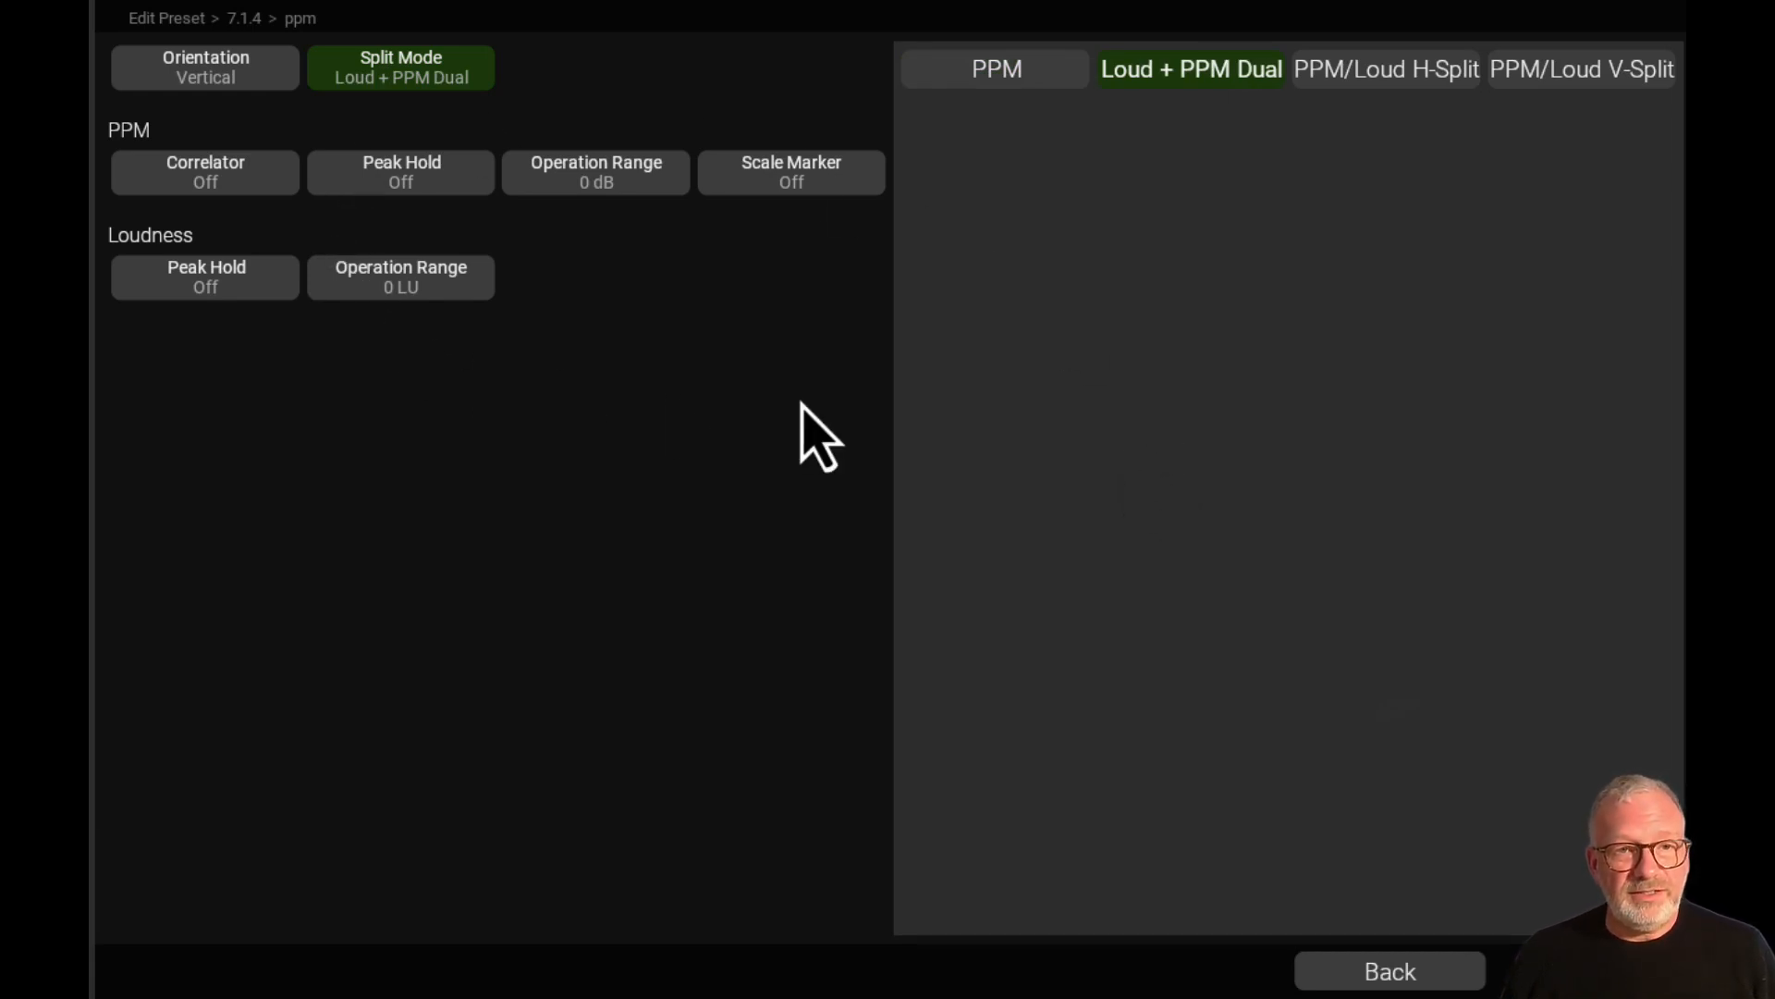
click(1416, 969)
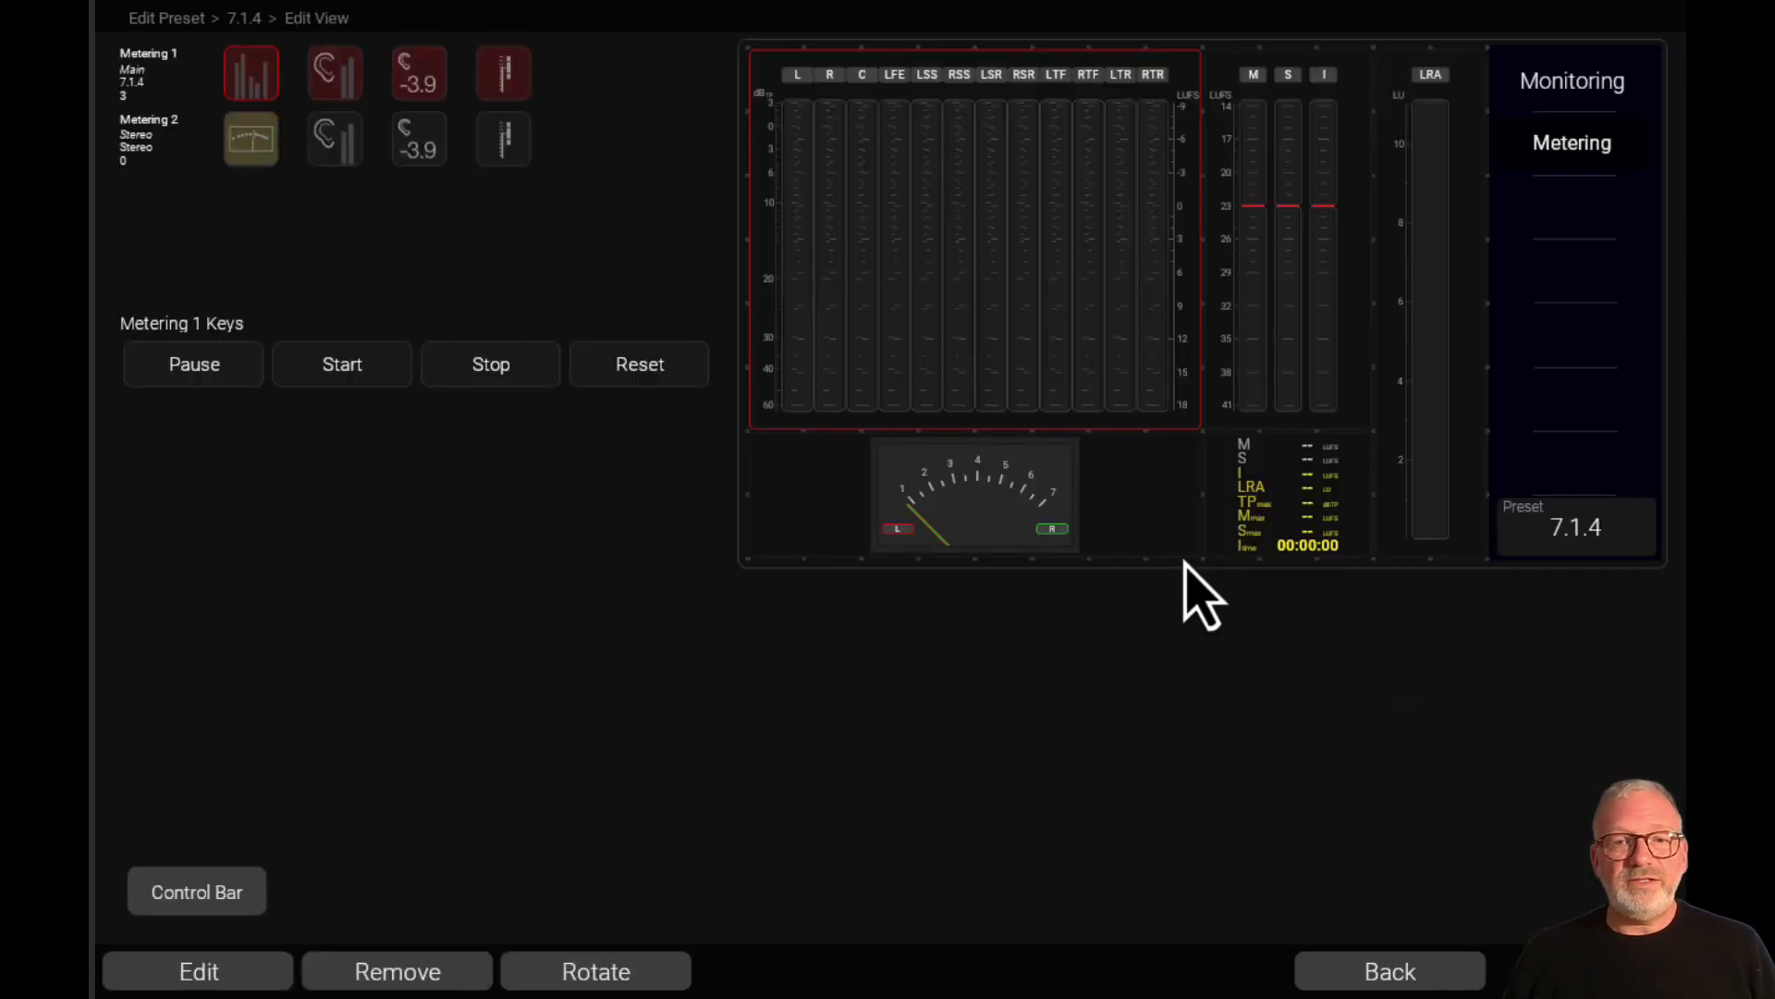
- Return to the 7.1.4 preset's main settings and save the preset
click(1424, 977)
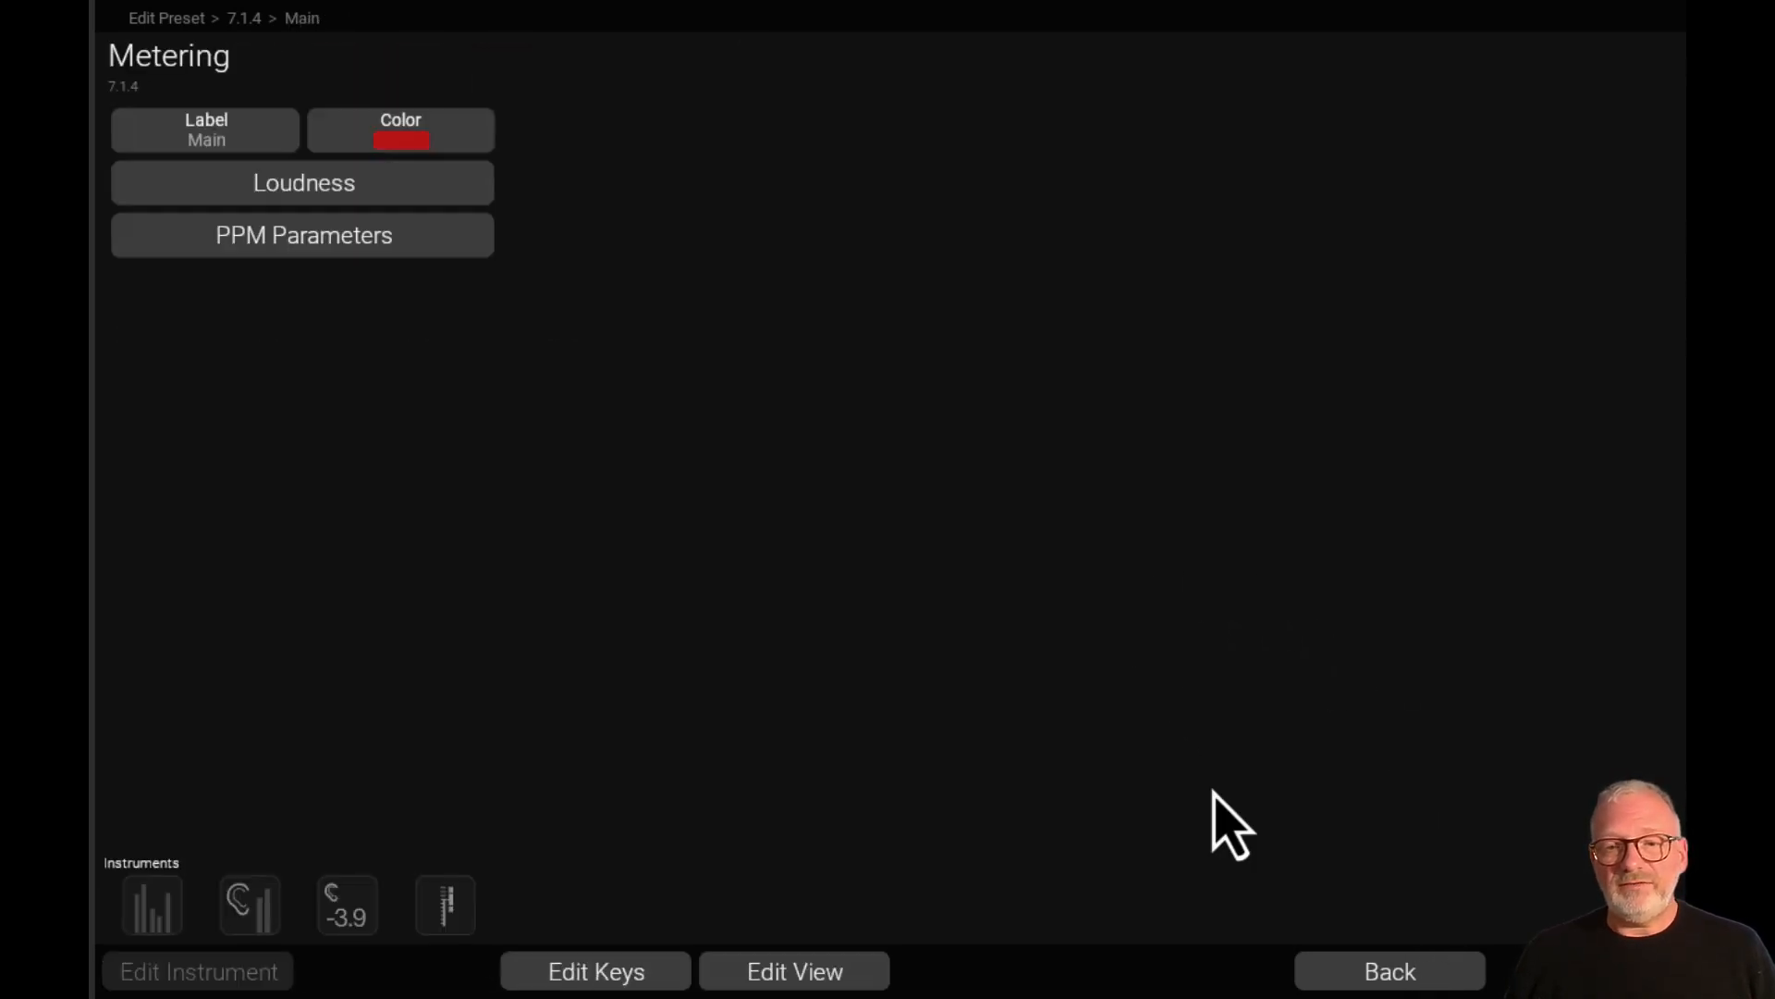
click(1411, 980)
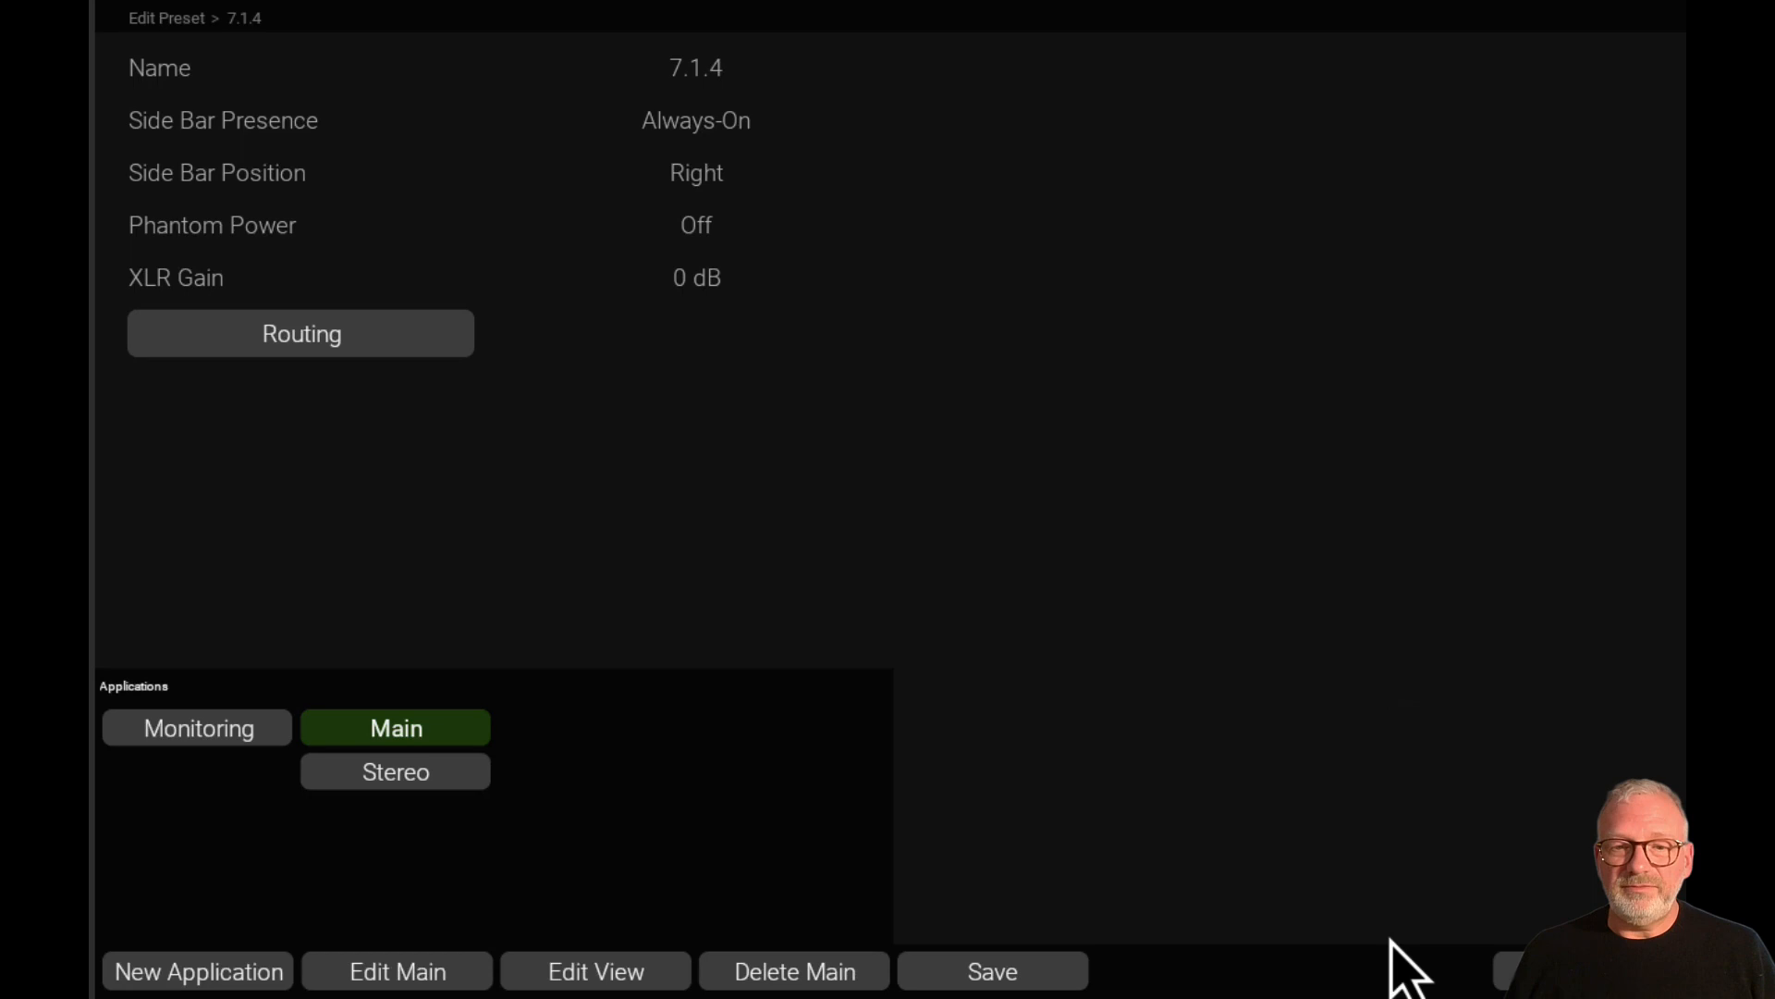
click(1017, 966)
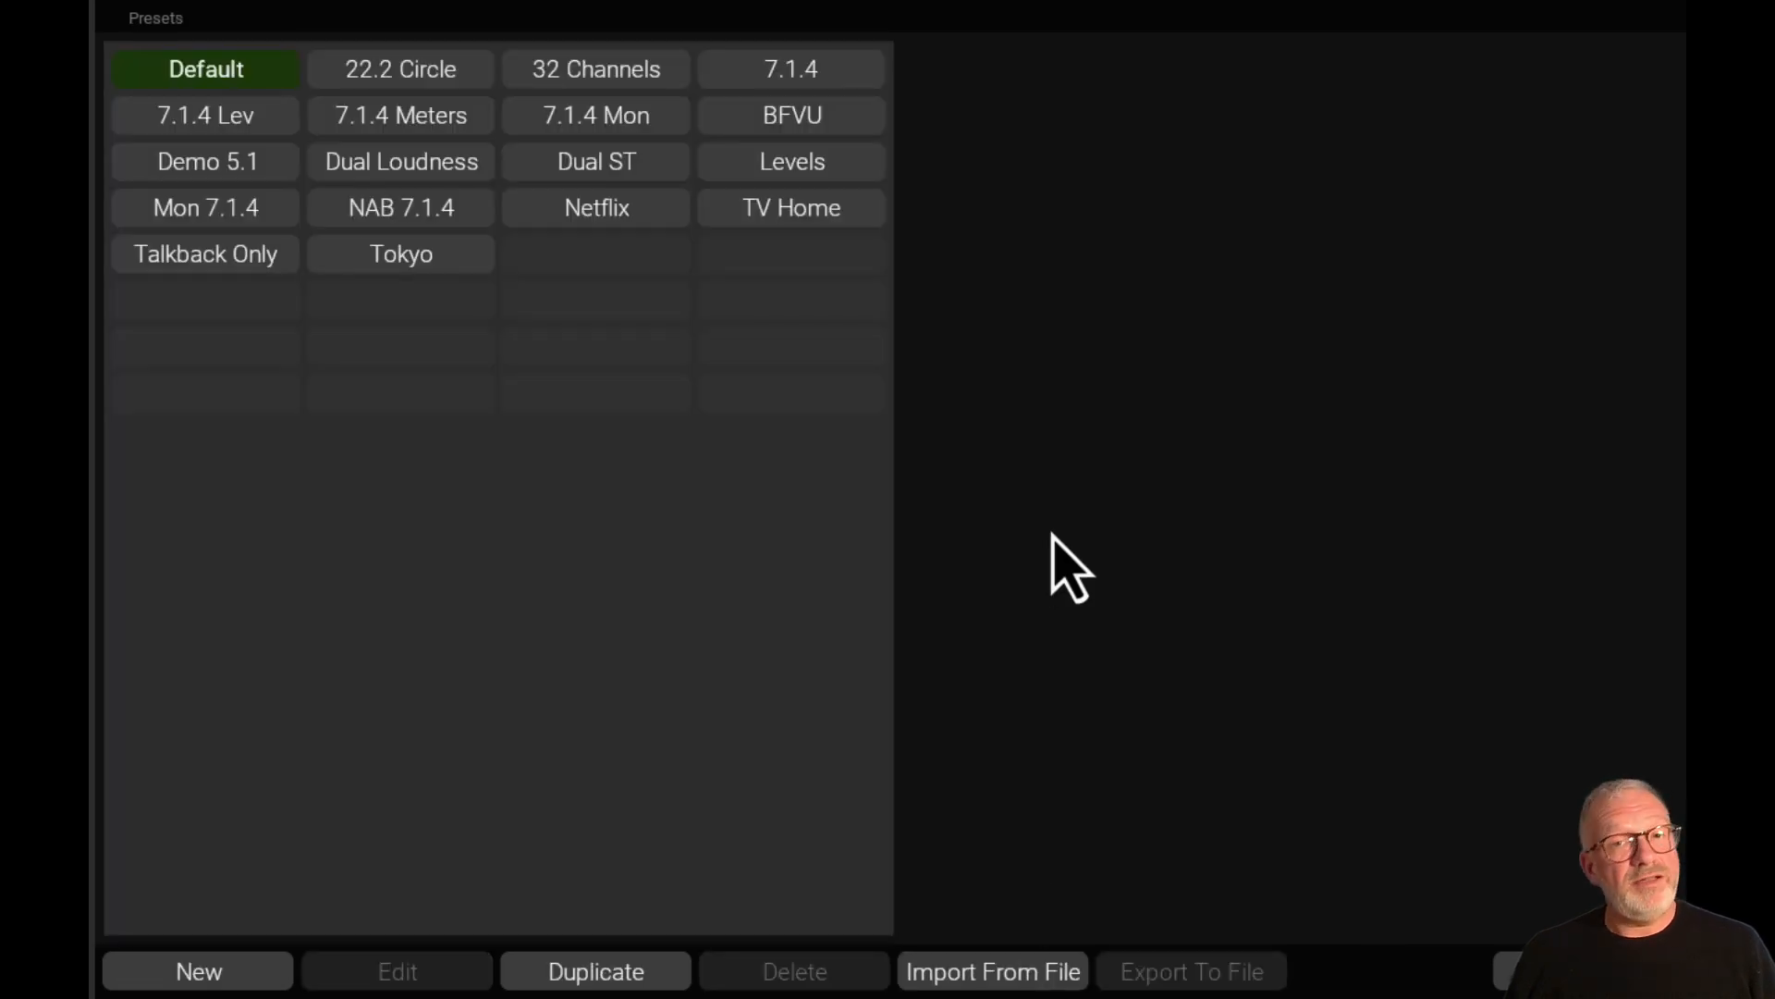